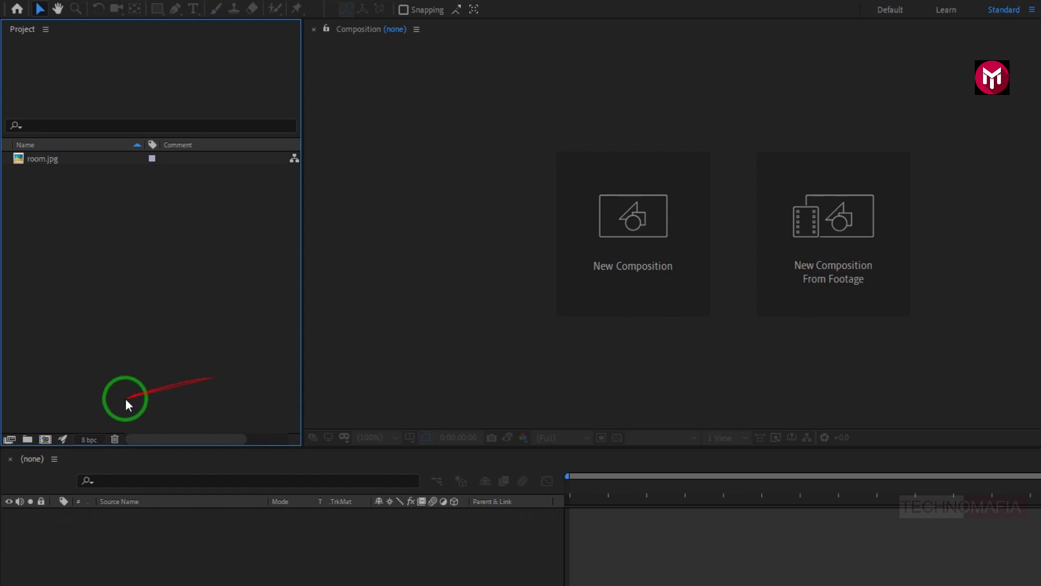
Create a 1920 x 1080 composition named Call Out Title at 30 fps with a duration of 0:00:05:00
click(38, 159)
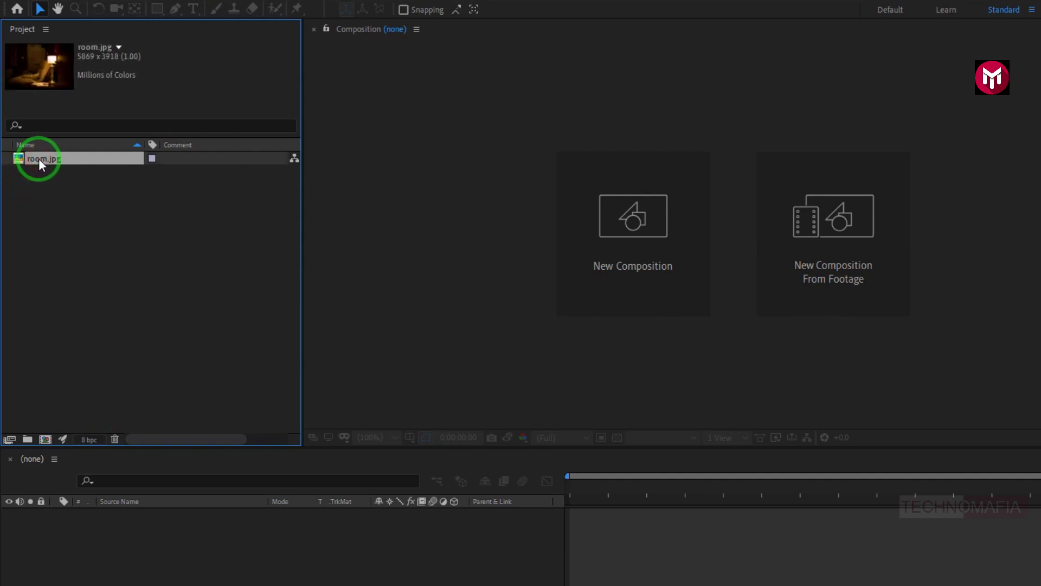
drag(39, 163, 46, 442)
click(46, 441)
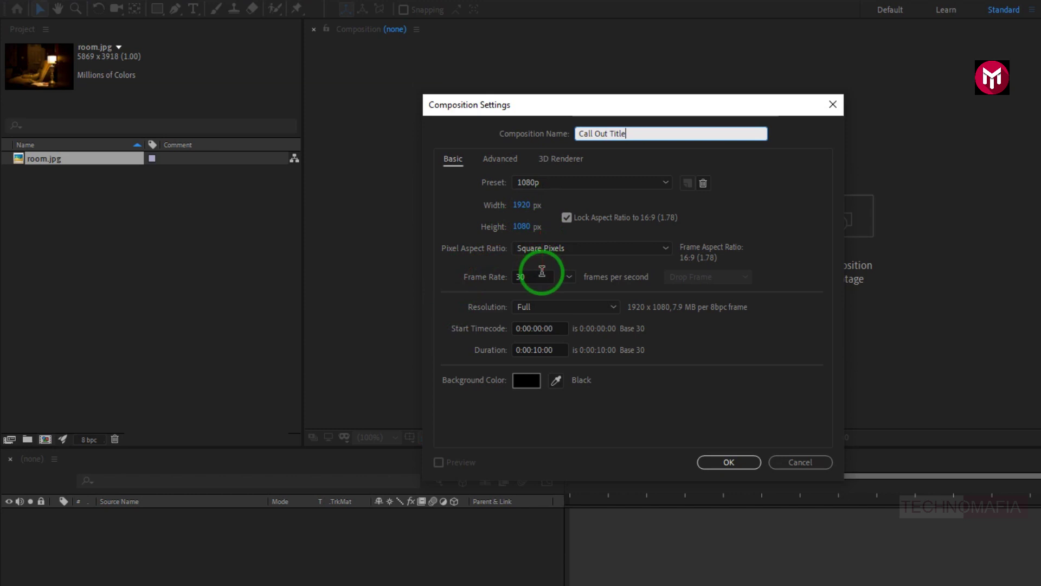
click(533, 347)
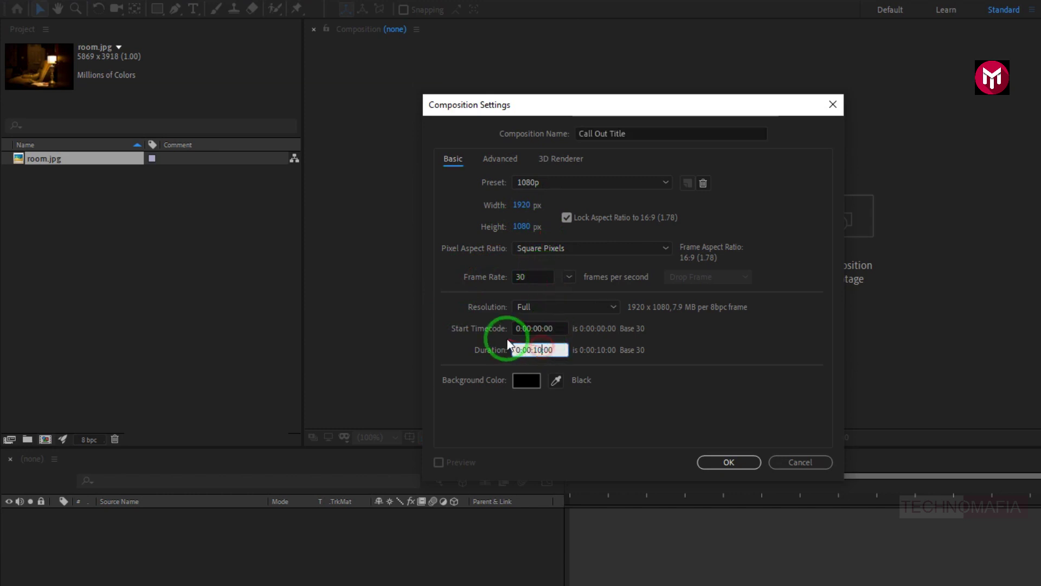
key(Delete)
key(Delete)
text(08)
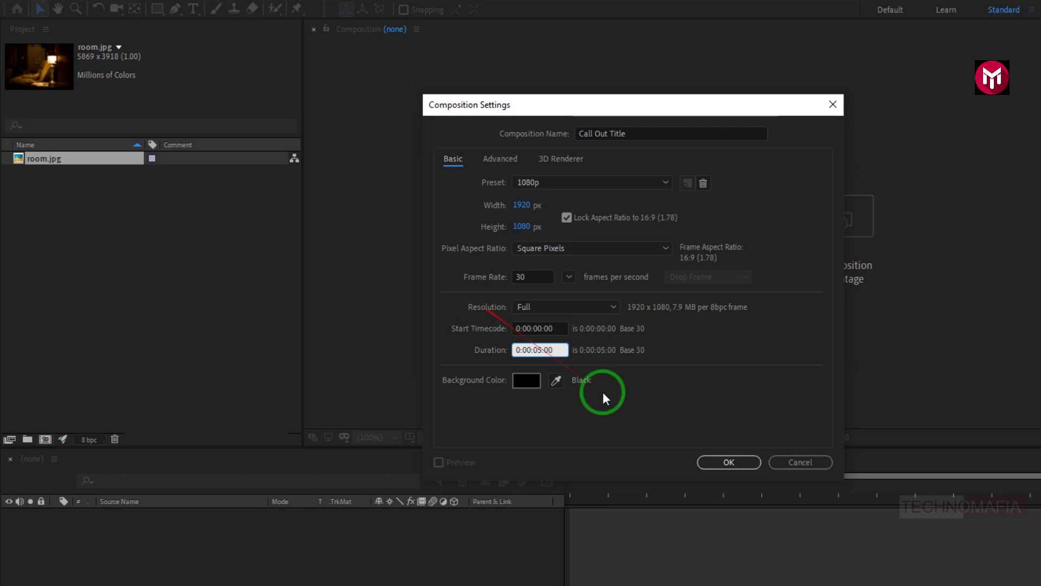
click(724, 463)
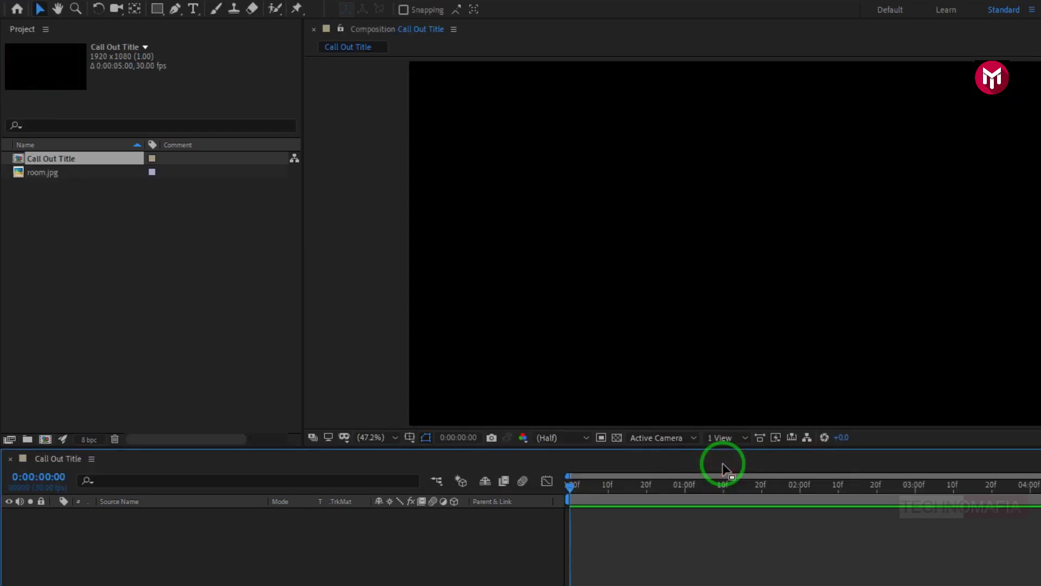
Add room.jpg as a layer in the Call Out Title composition and scale it down to 34%
click(48, 175)
drag(47, 174, 171, 530)
key(s)
key(s)
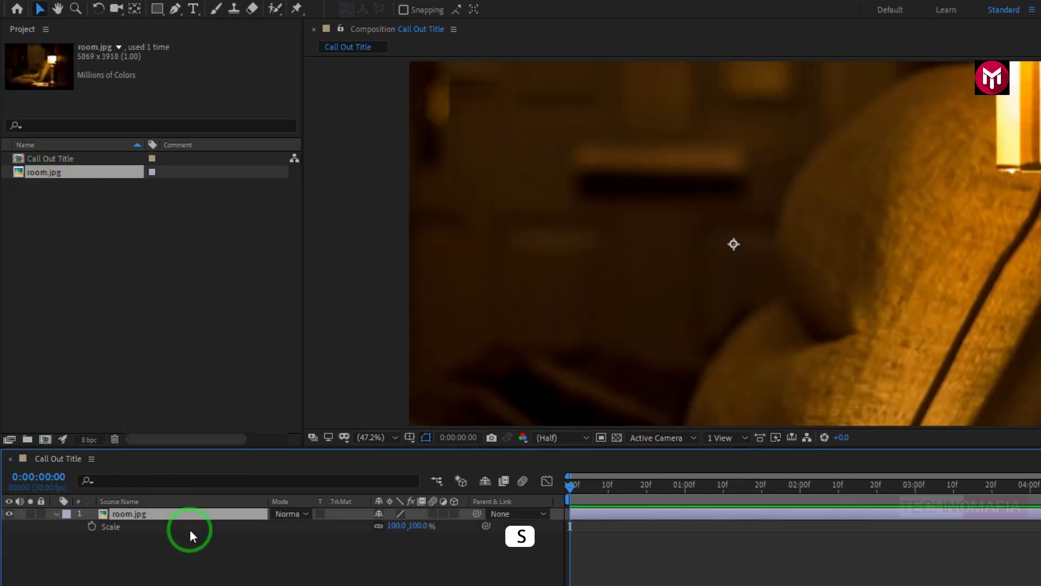
drag(391, 530, 342, 529)
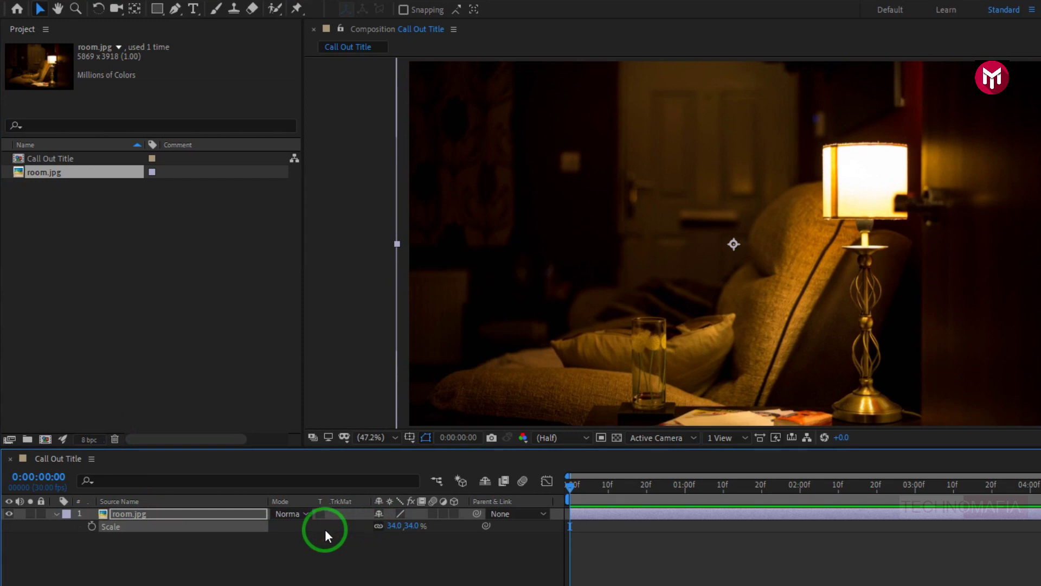
click(57, 514)
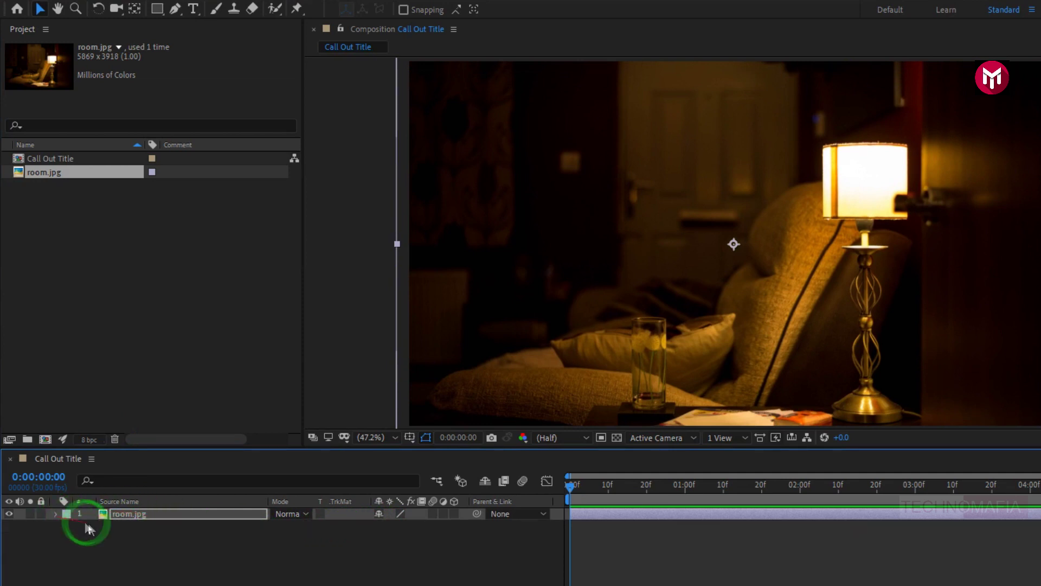
click(105, 529)
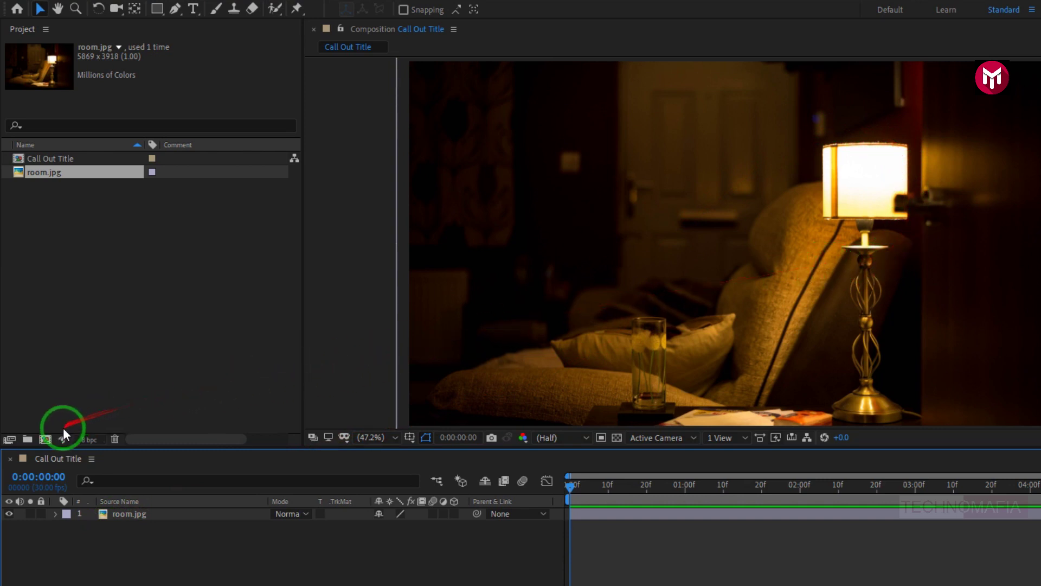
Create a composition named Title with the aspect ratio unlocked, 400 px wide and 200 px high
click(45, 440)
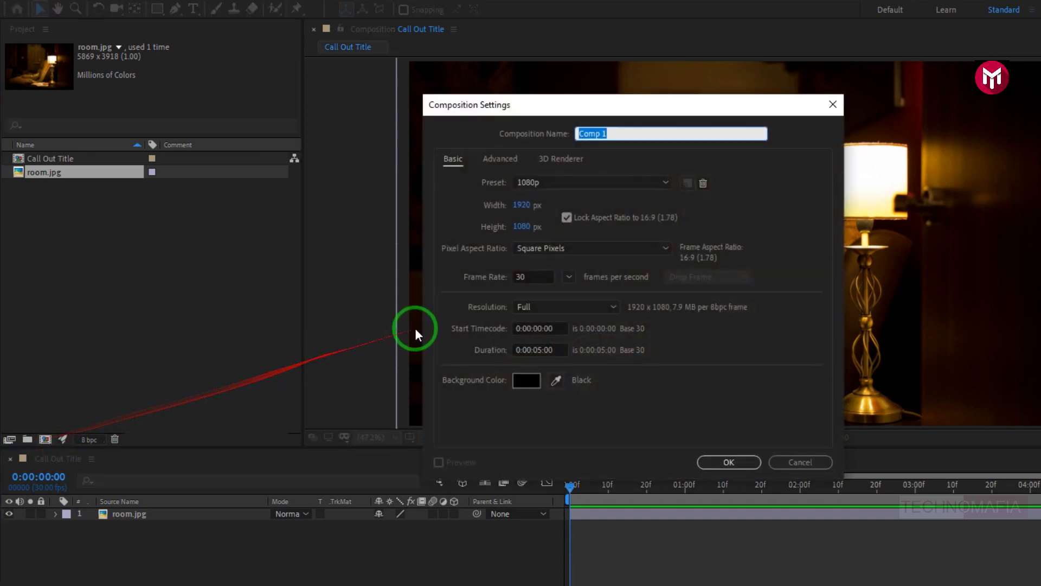
text(Title)
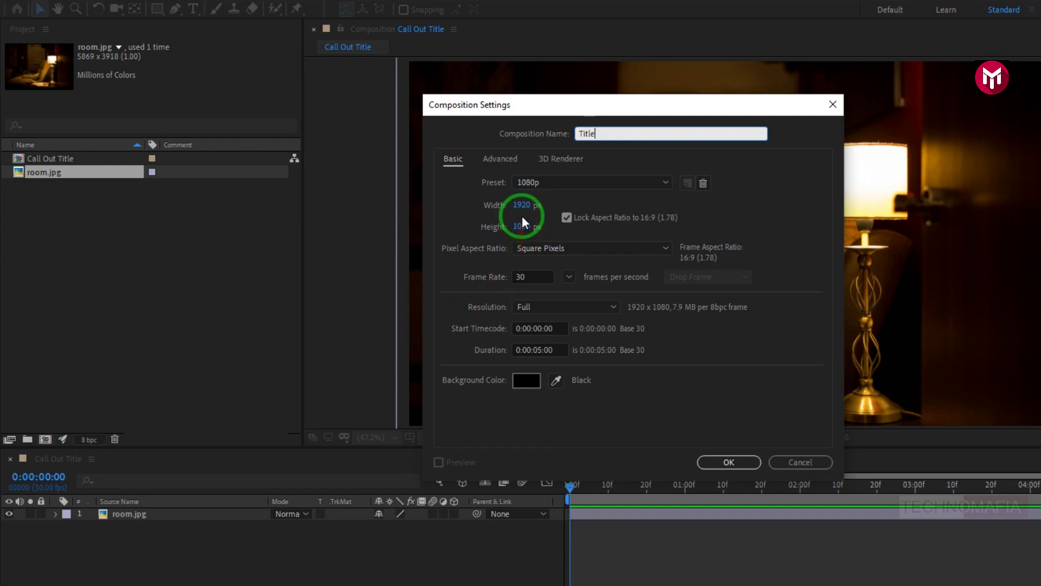
click(565, 218)
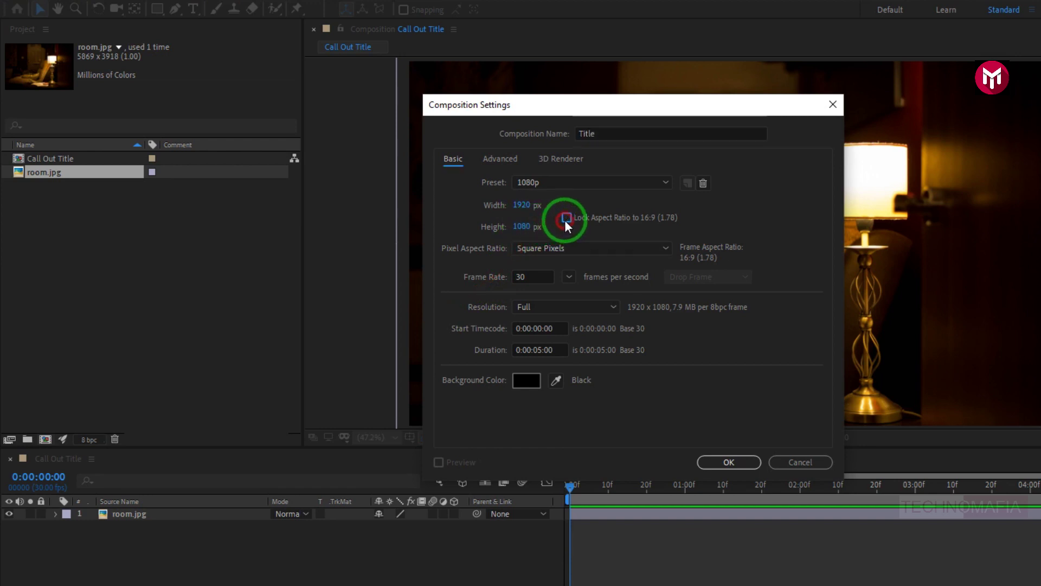
text(400)
click(517, 228)
text(200)
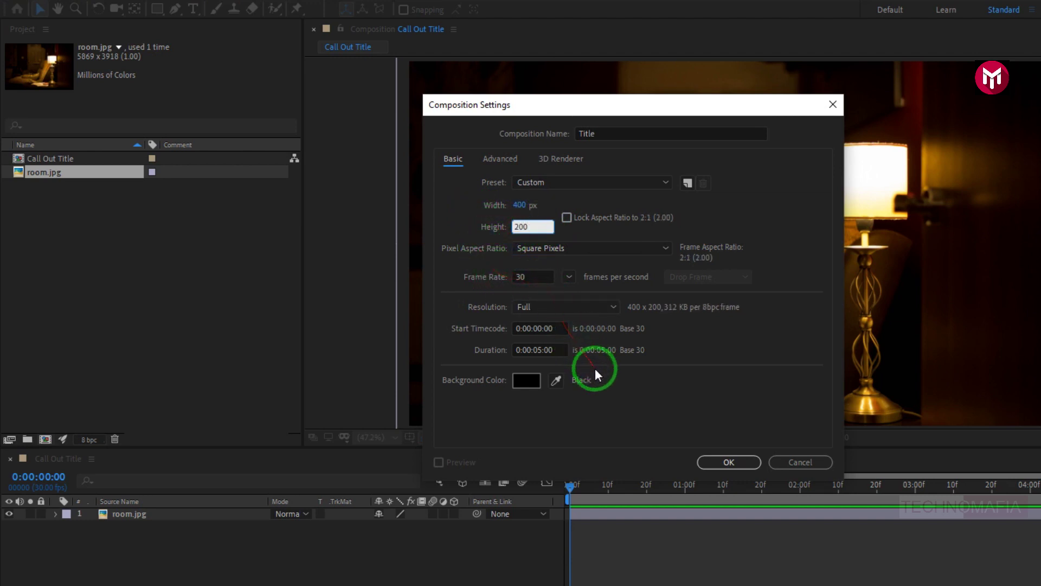
click(705, 461)
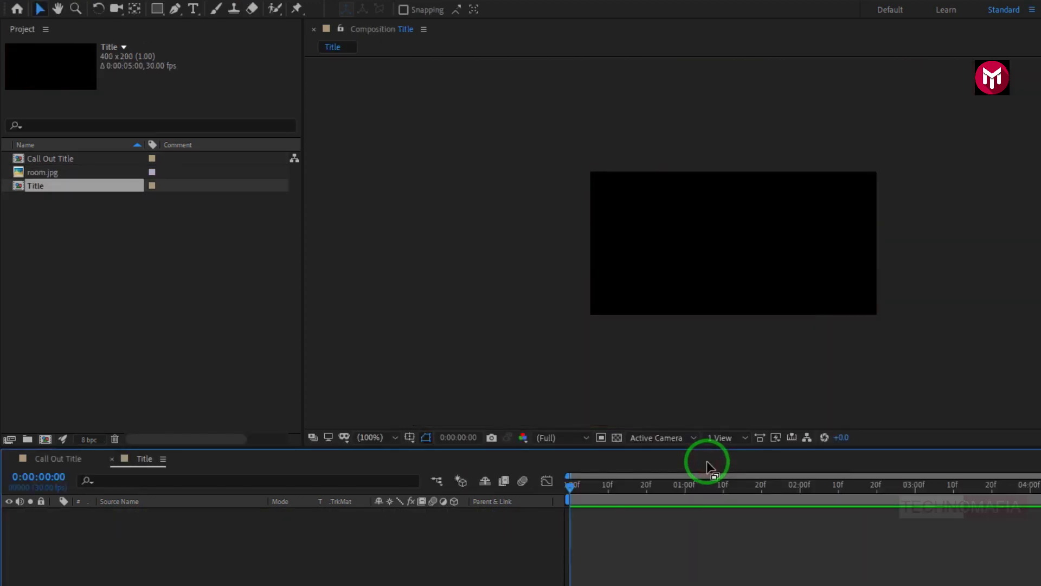
Add a text layer reading TABLE LAMP in the Title composition
key(period)
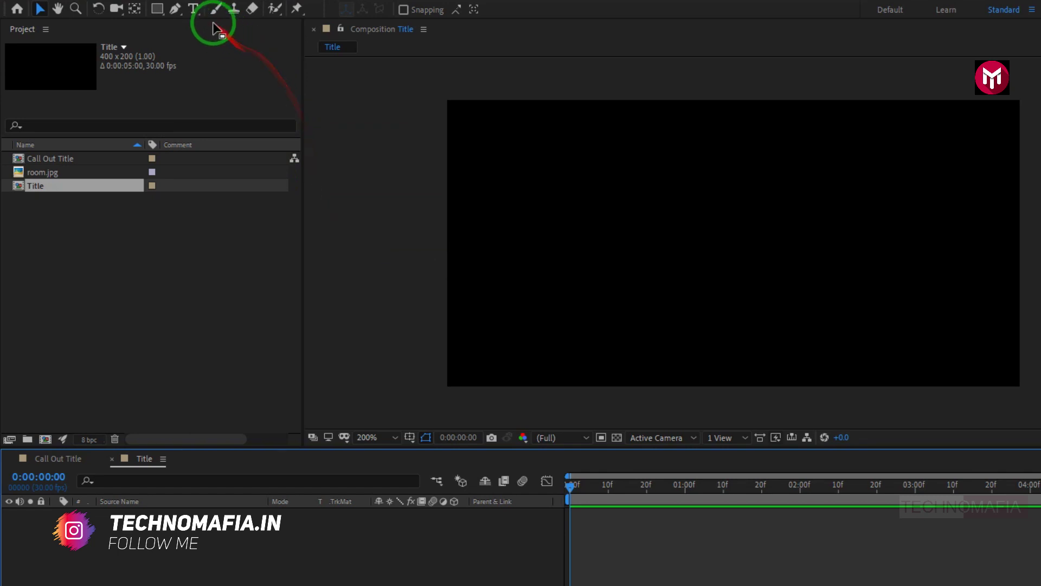
click(194, 10)
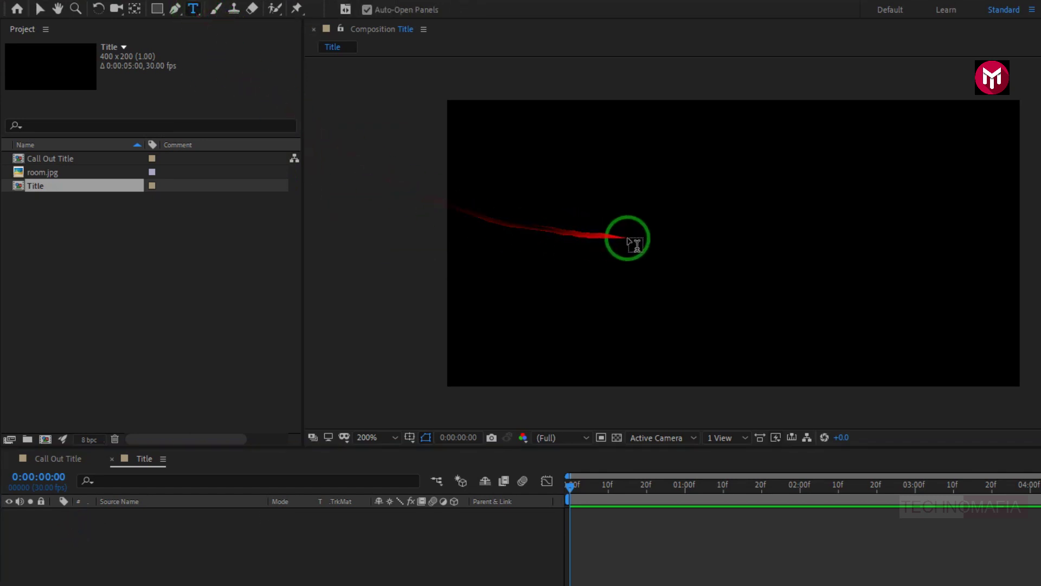
click(644, 237)
text(TA )
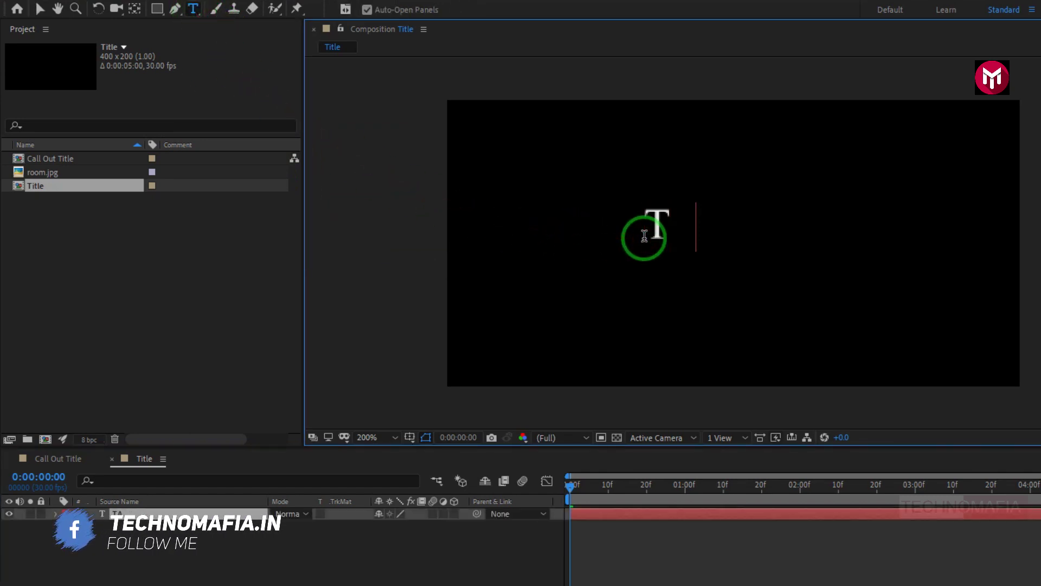
text(BLE LAMP)
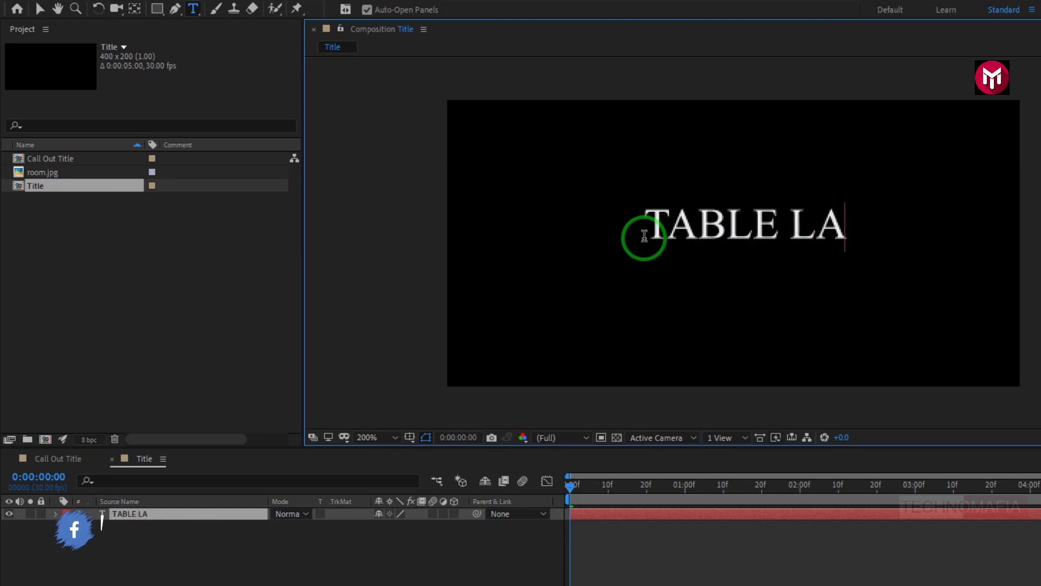
key(Escape)
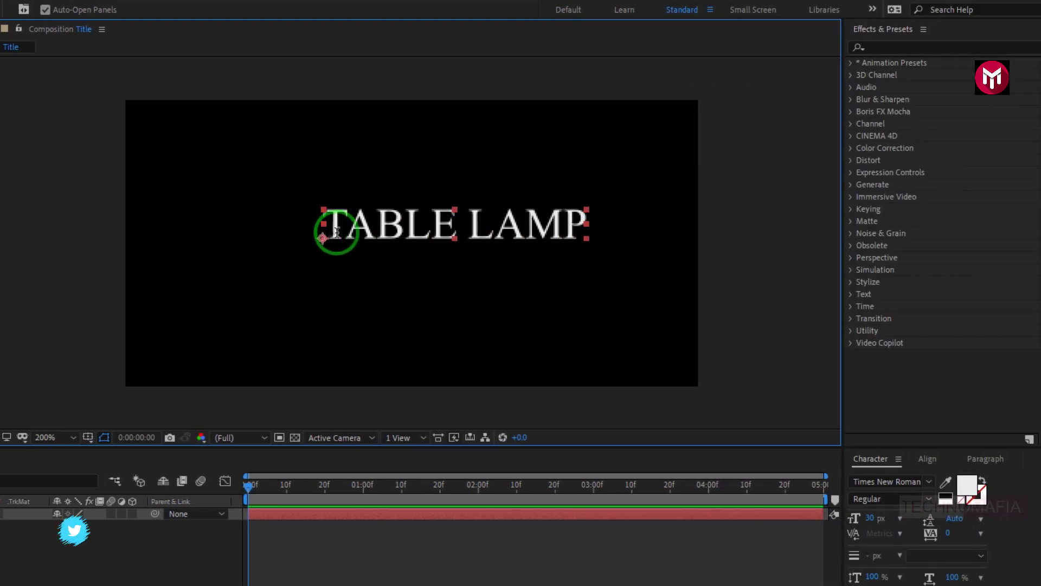
Center the TABLE LAMP text horizontally and vertically in the composition
click(926, 458)
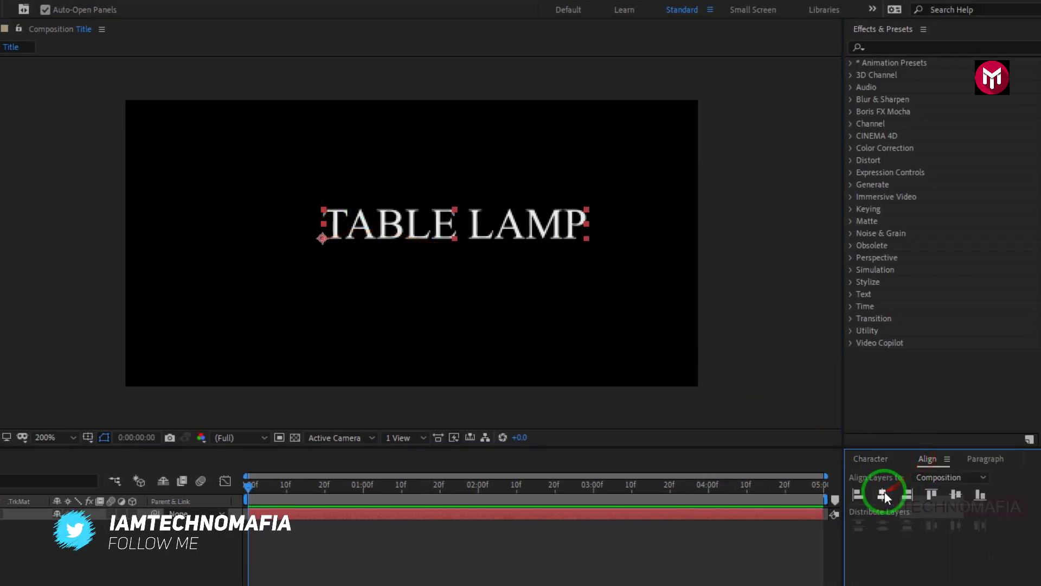
click(910, 495)
click(951, 496)
Change the TABLE LAMP text's font to Bebas Neue Bold and enlarge it to about 60 px
click(870, 458)
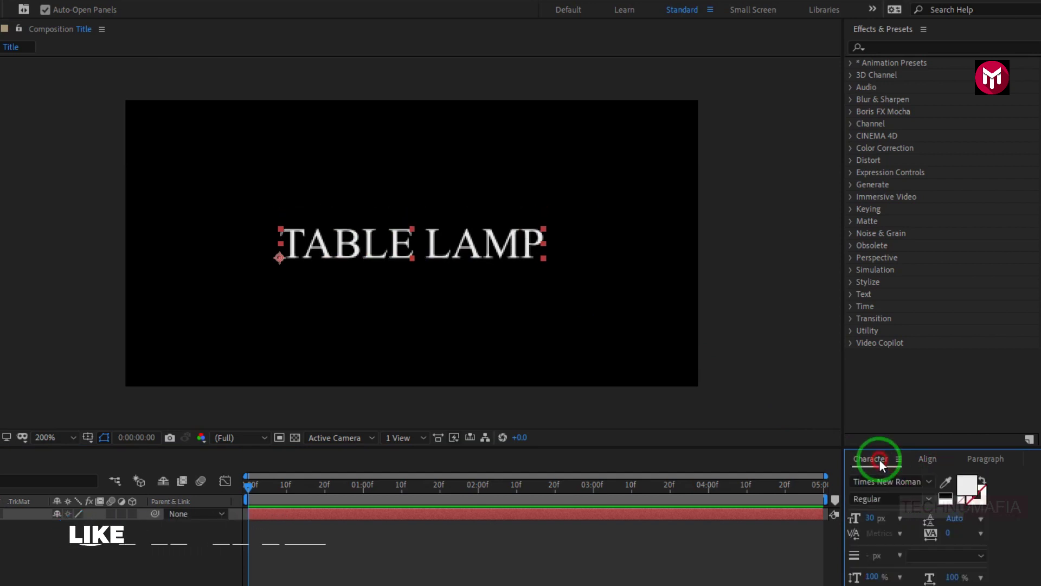
click(871, 482)
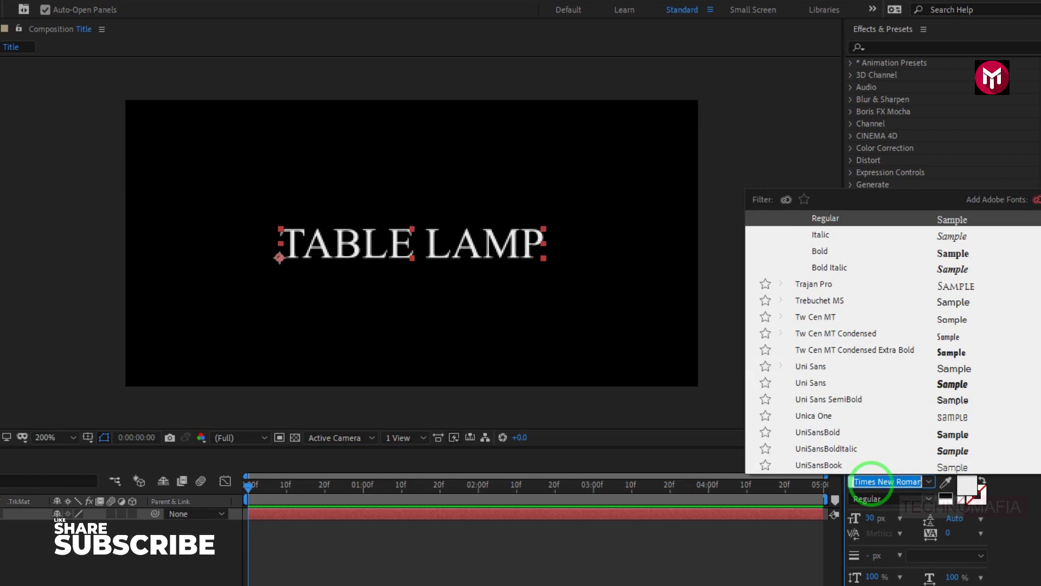
text(beb)
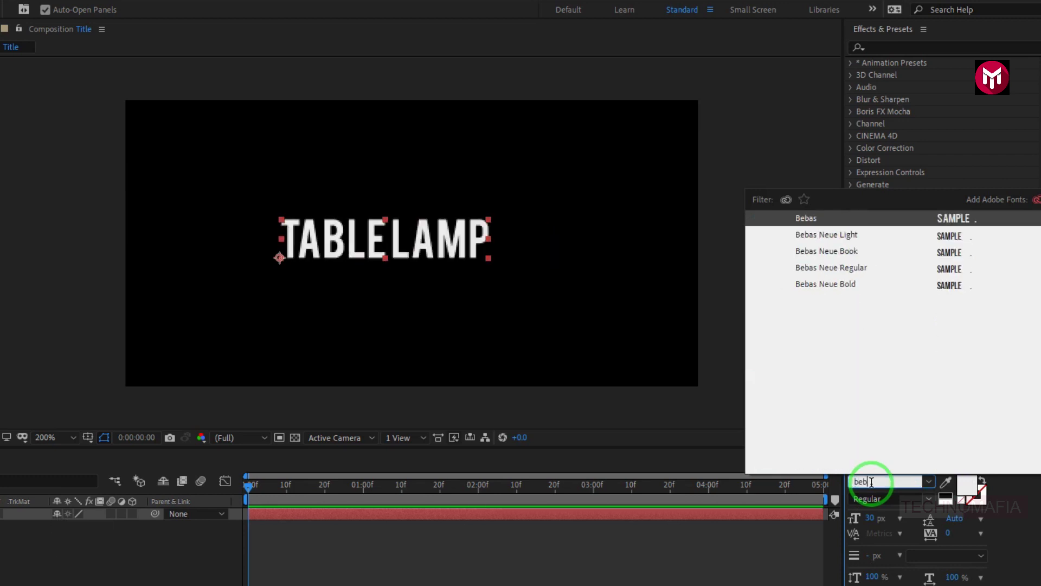
click(837, 284)
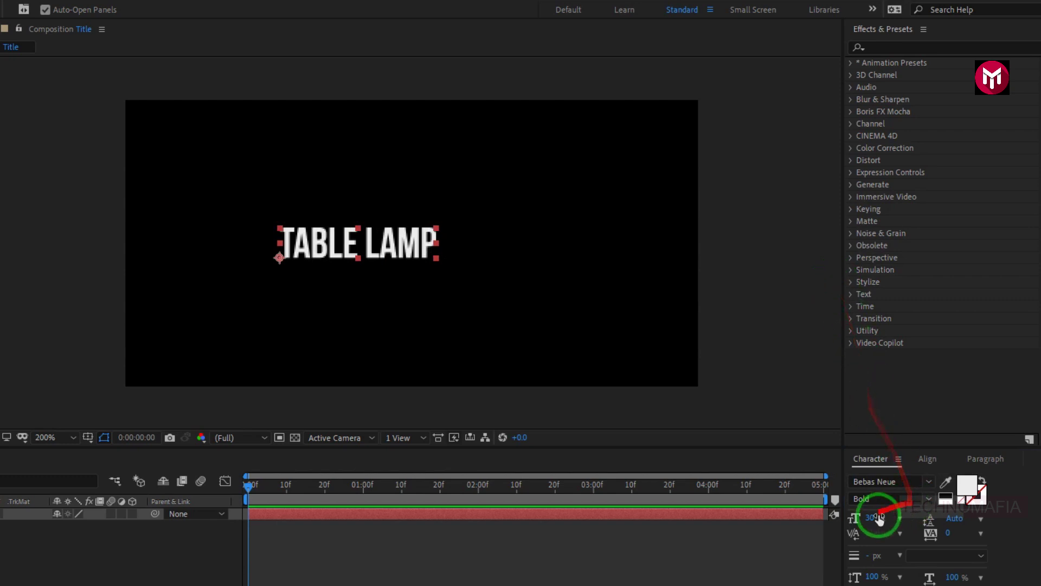
drag(871, 518, 892, 519)
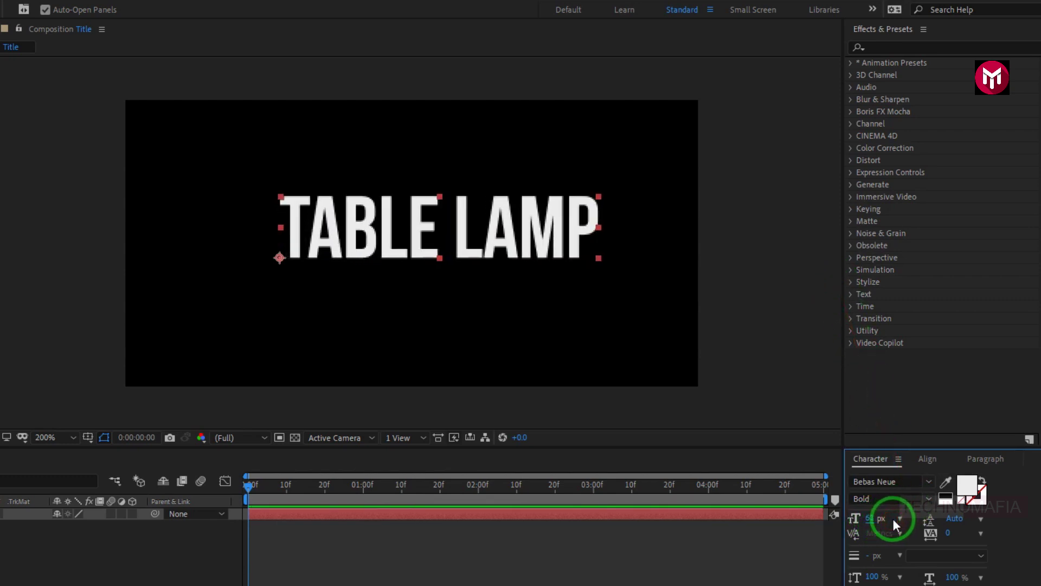
Re-center the enlarged TABLE LAMP text horizontally and vertically in the composition
click(927, 458)
click(883, 494)
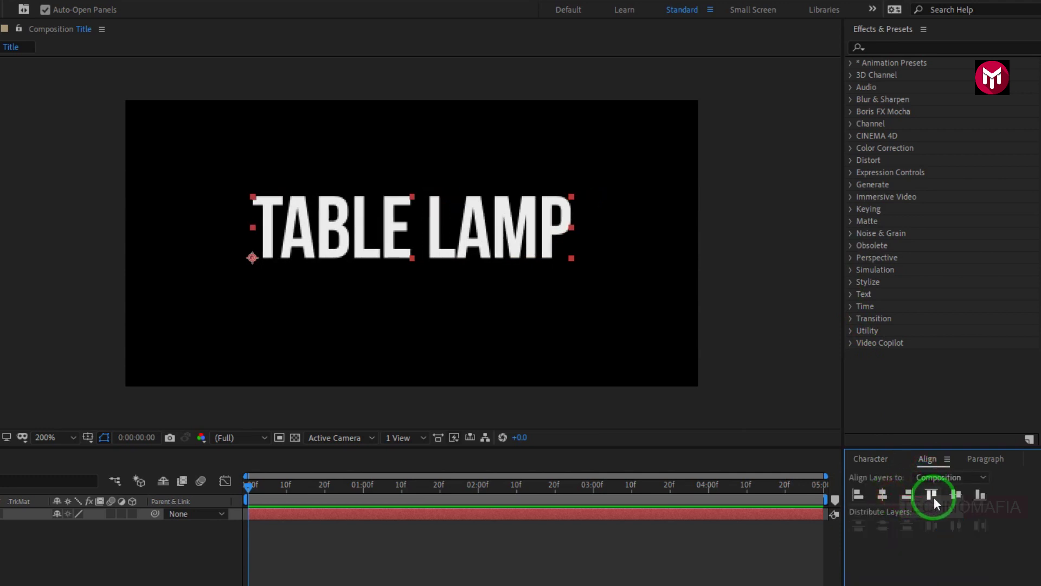
click(954, 494)
click(868, 459)
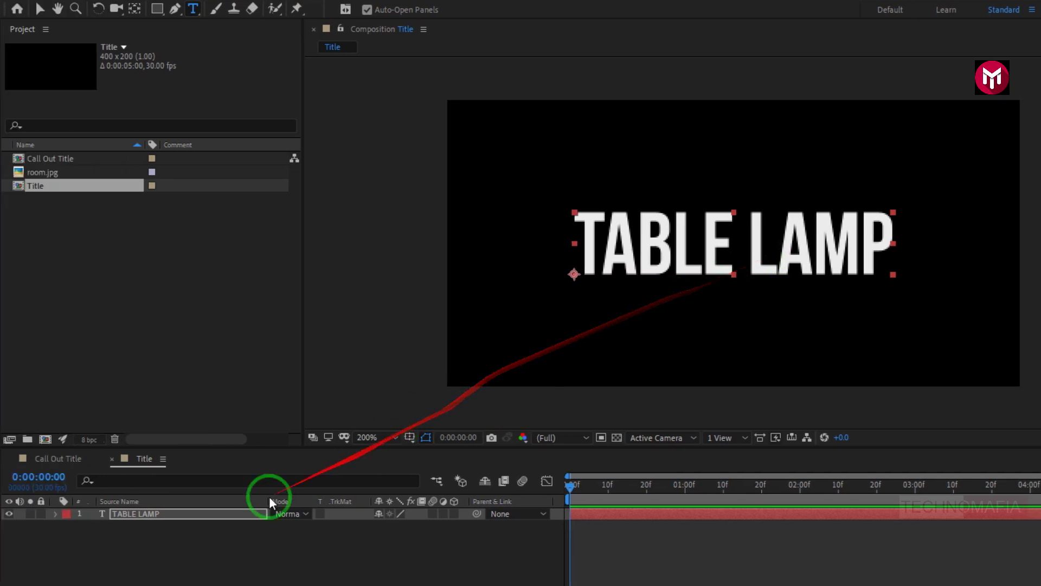
Pre-compose the TABLE LAMP text layer into a new composition named Text 1
key(Return)
click(156, 511)
right_click(151, 514)
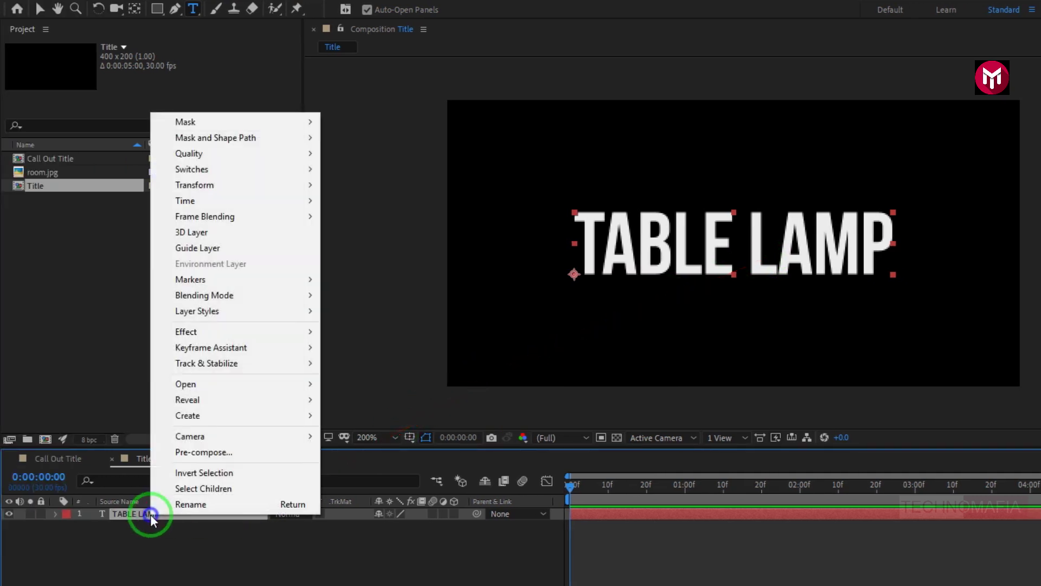
click(170, 455)
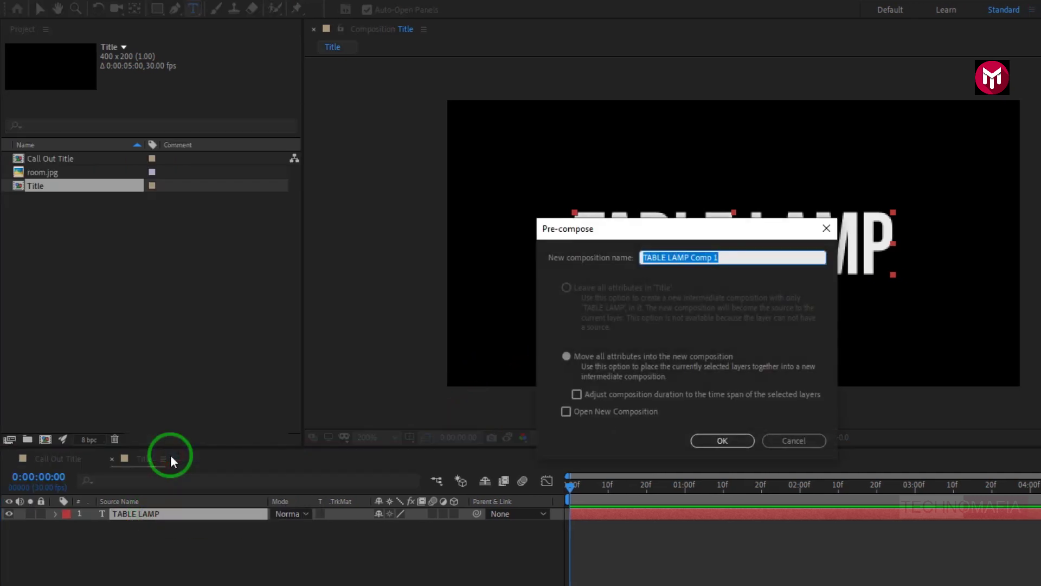
text(Text)
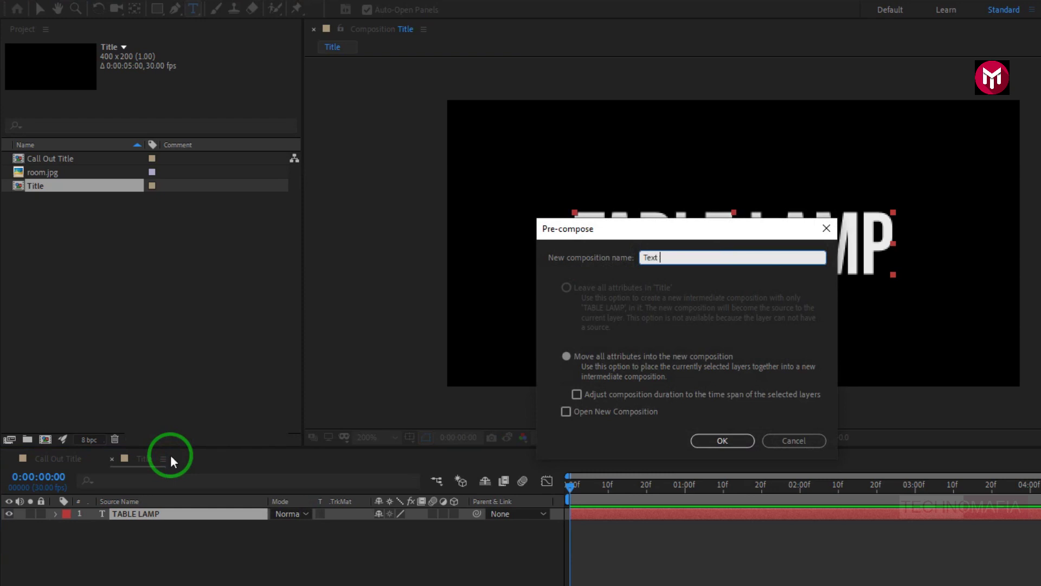
click(714, 440)
Animate the Text 1 layer's scale with keyframes from 150% at 0:00:00:00 to 100% at 0:00:01:10
click(178, 516)
key(s)
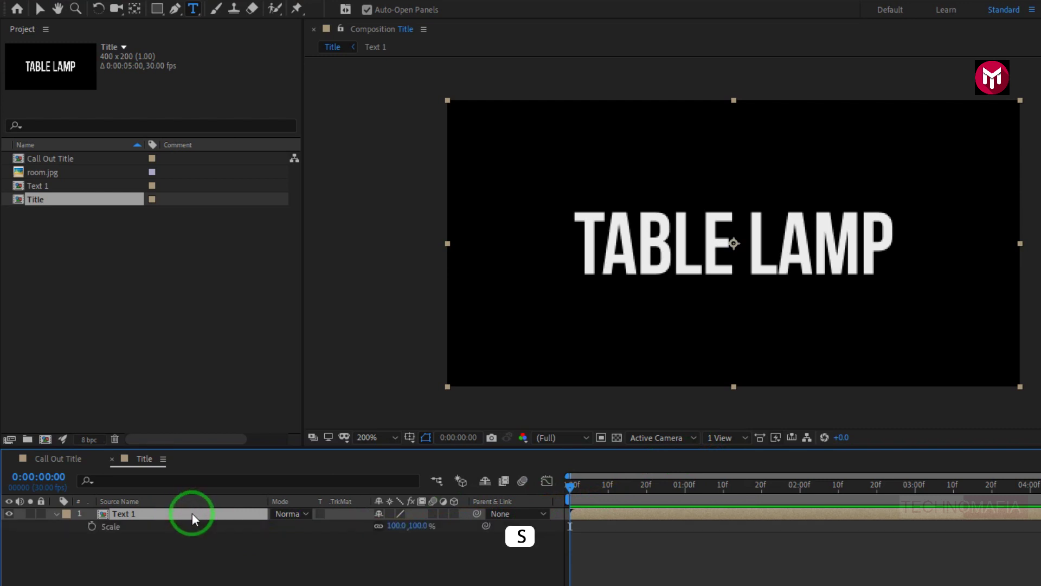
mouse_move(192, 512)
mouse_down()
mouse_move(650, 538)
mouse_move(724, 486)
mouse_up()
click(724, 485)
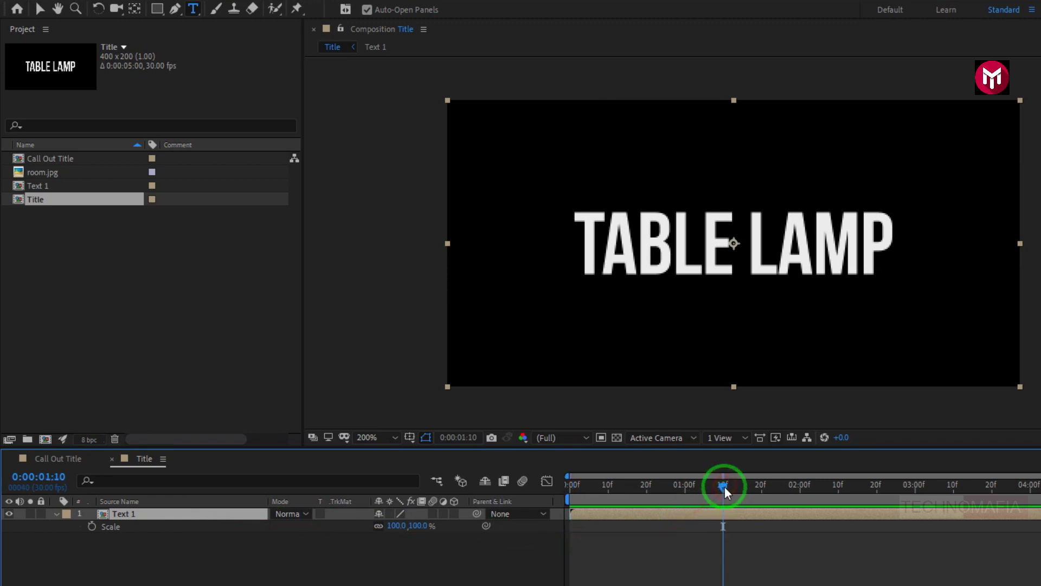
click(91, 527)
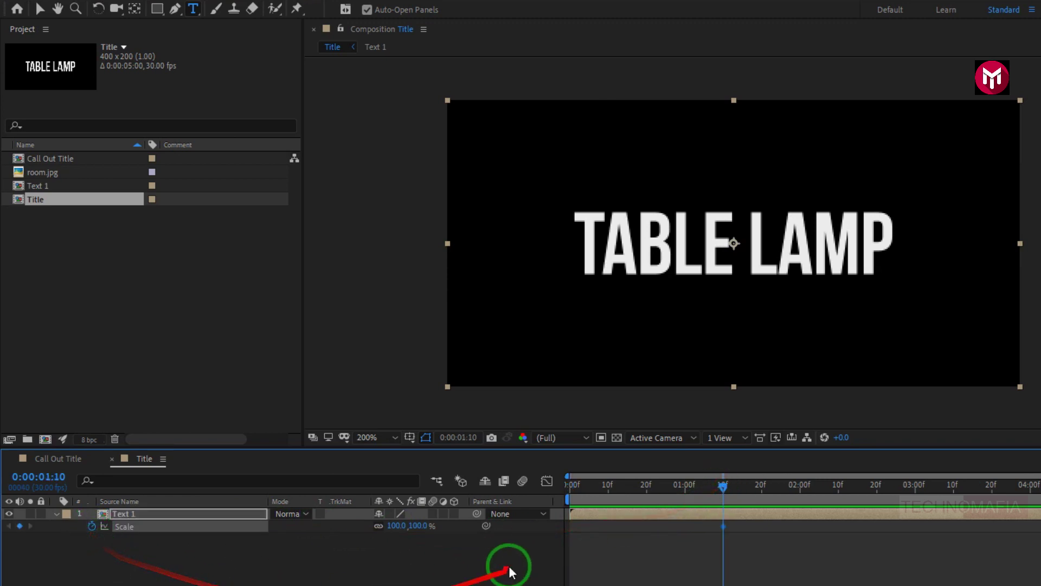
click(566, 483)
drag(416, 527, 453, 528)
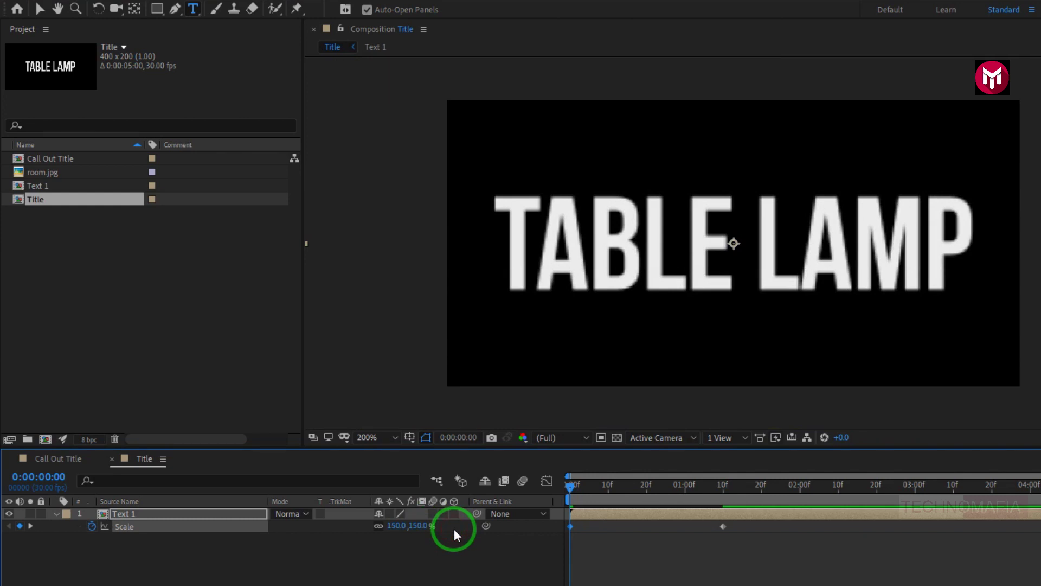
mouse_move(567, 489)
mouse_down()
mouse_move(720, 500)
mouse_move(568, 506)
mouse_up()
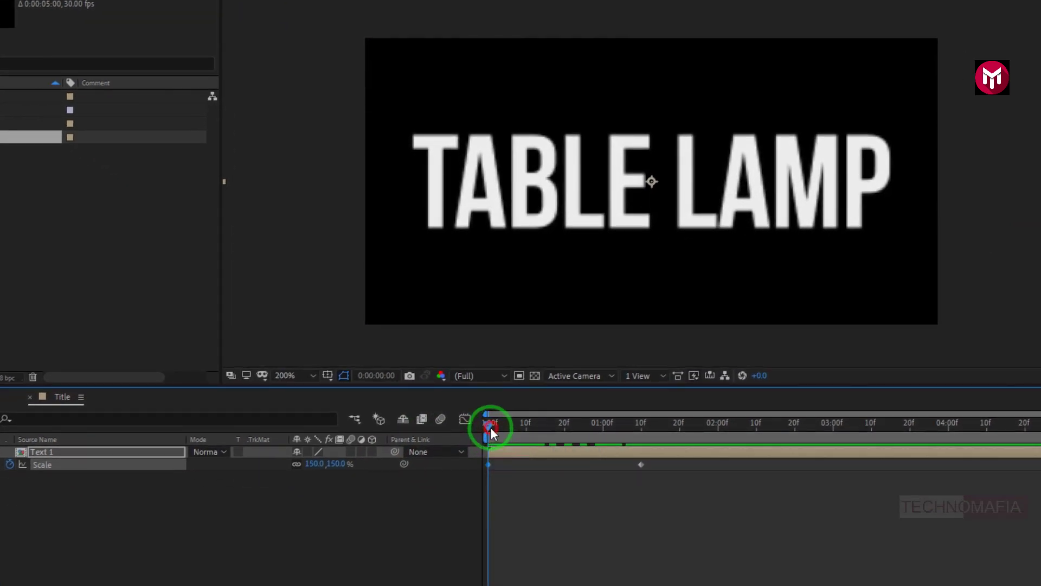
Apply Easy Ease to the Text 1 layer's scale keyframe at 0:00:01:10 and collapse the layer's properties
drag(490, 427, 646, 435)
right_click(641, 469)
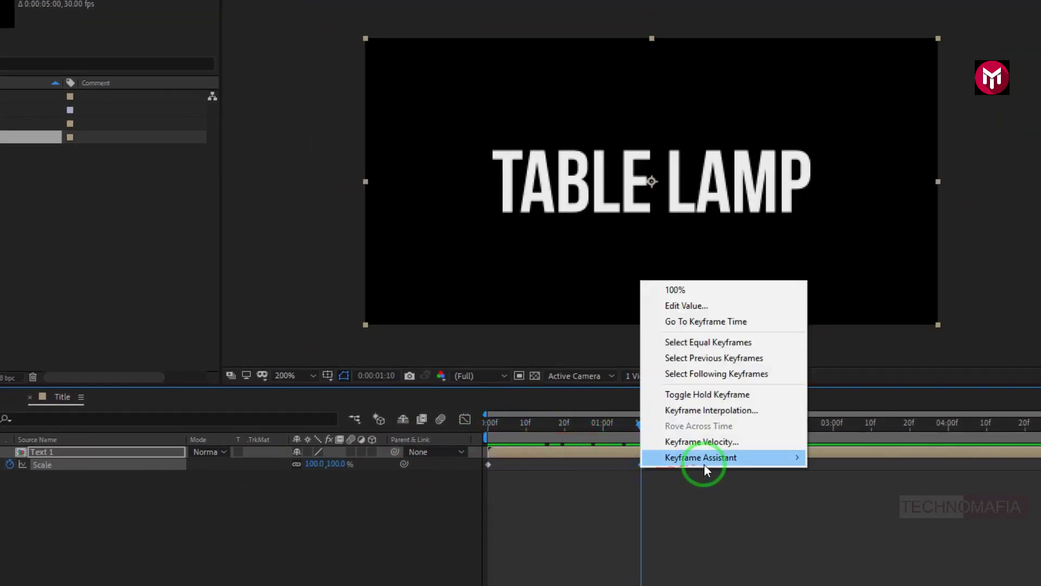
mouse_move(743, 459)
click(830, 506)
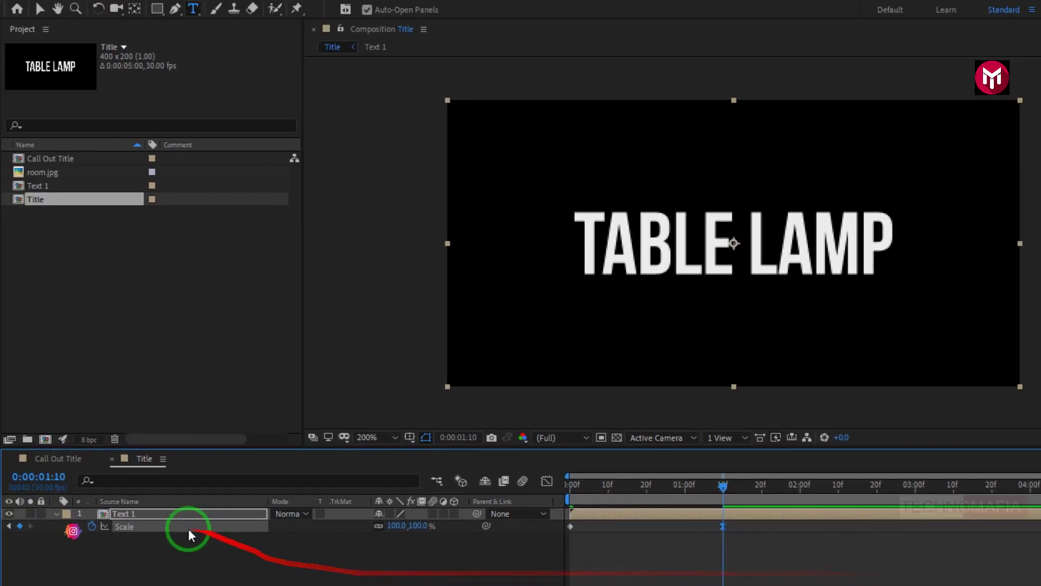
click(56, 514)
click(154, 544)
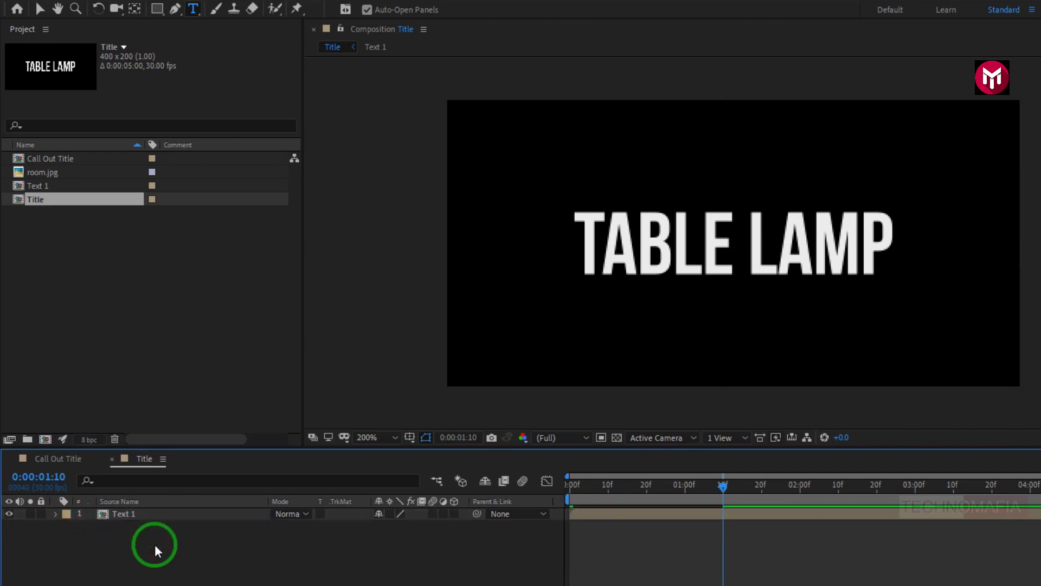
Draw a rectangle about 236 × 45 px with a solid red fill and no stroke, covering the TABLE LAMP text
click(153, 10)
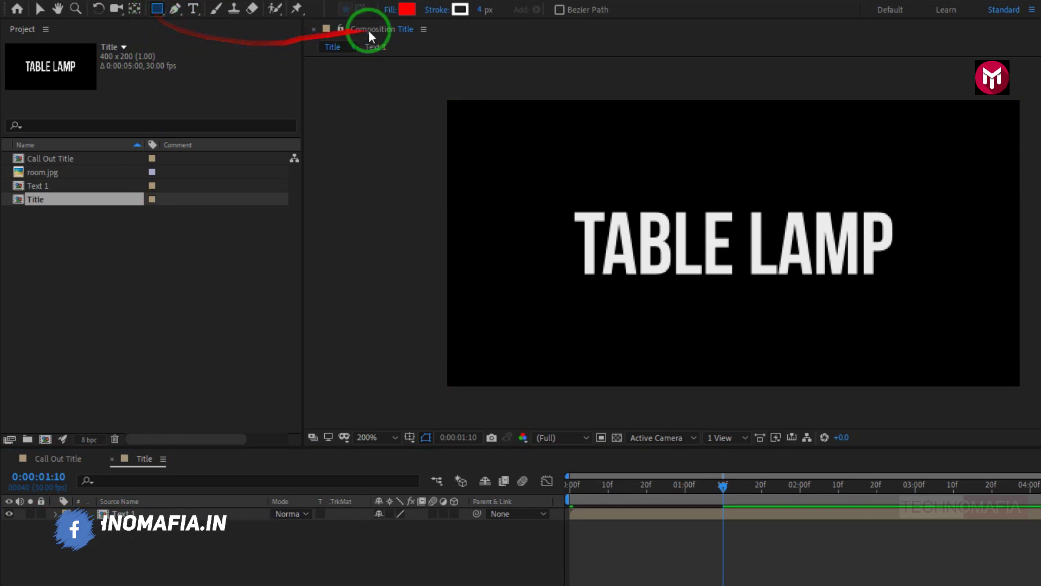
click(386, 12)
click(631, 307)
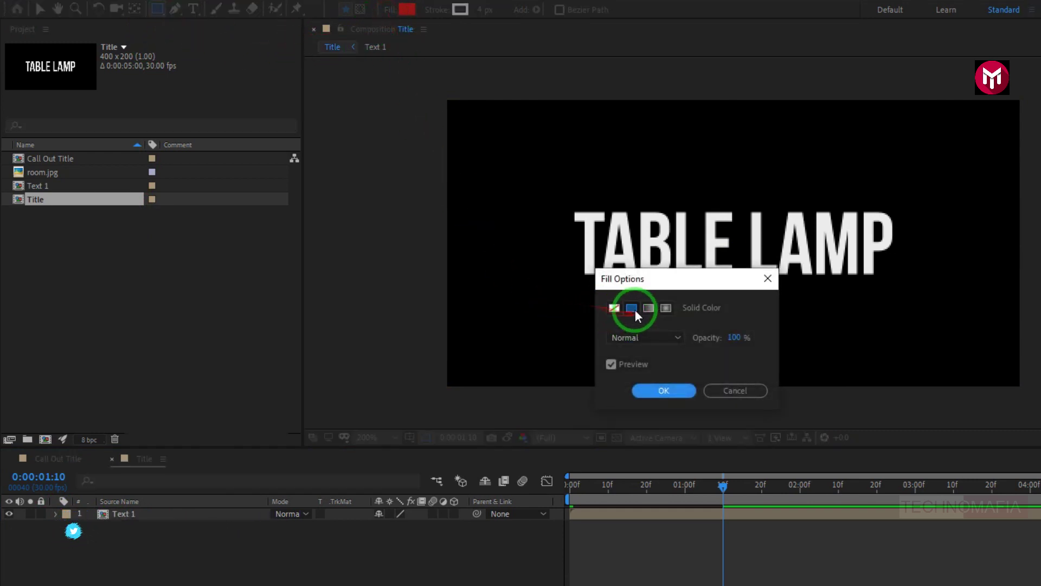
click(654, 392)
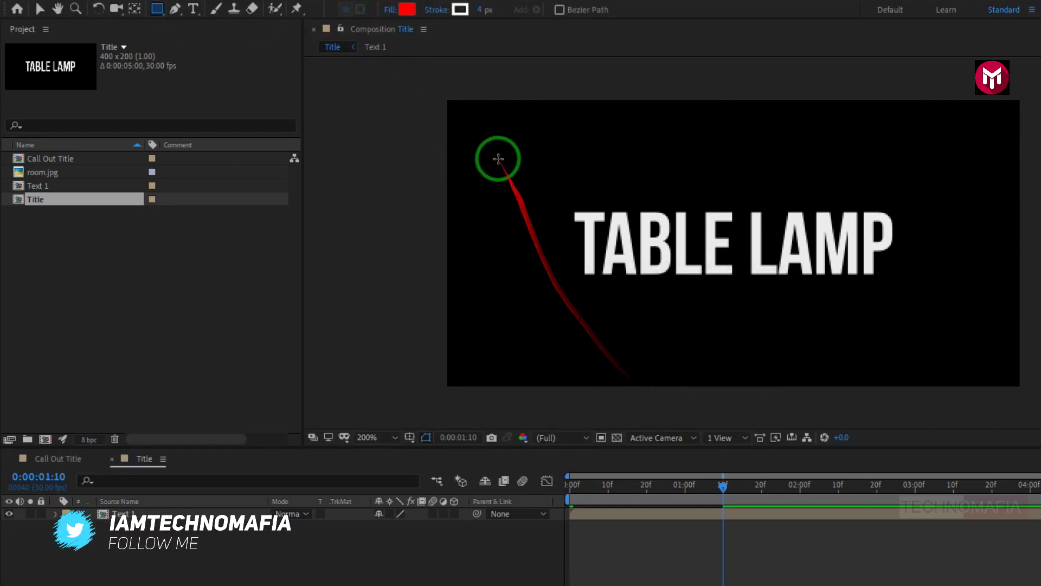
click(437, 12)
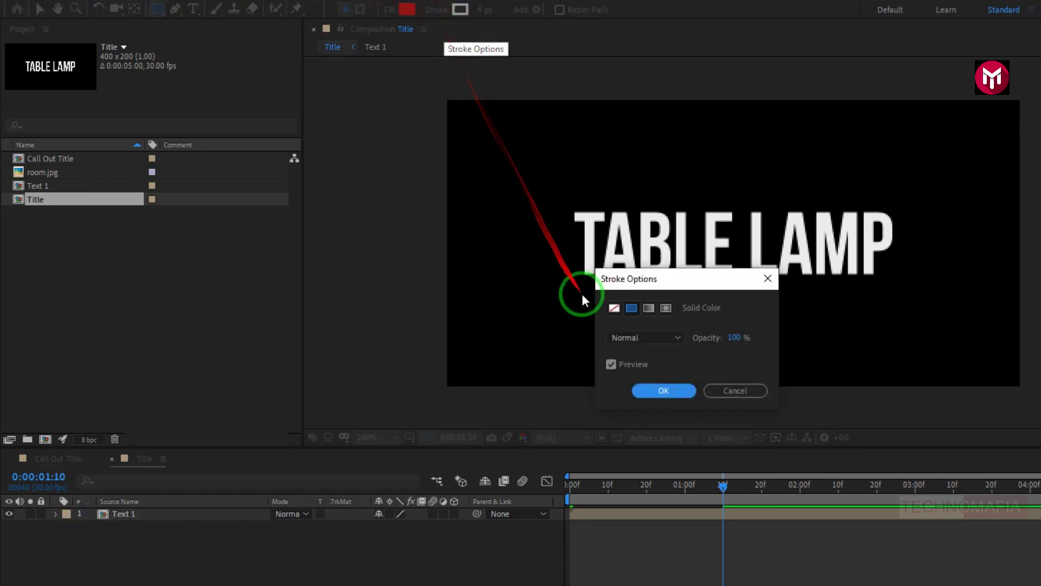
click(614, 309)
click(663, 391)
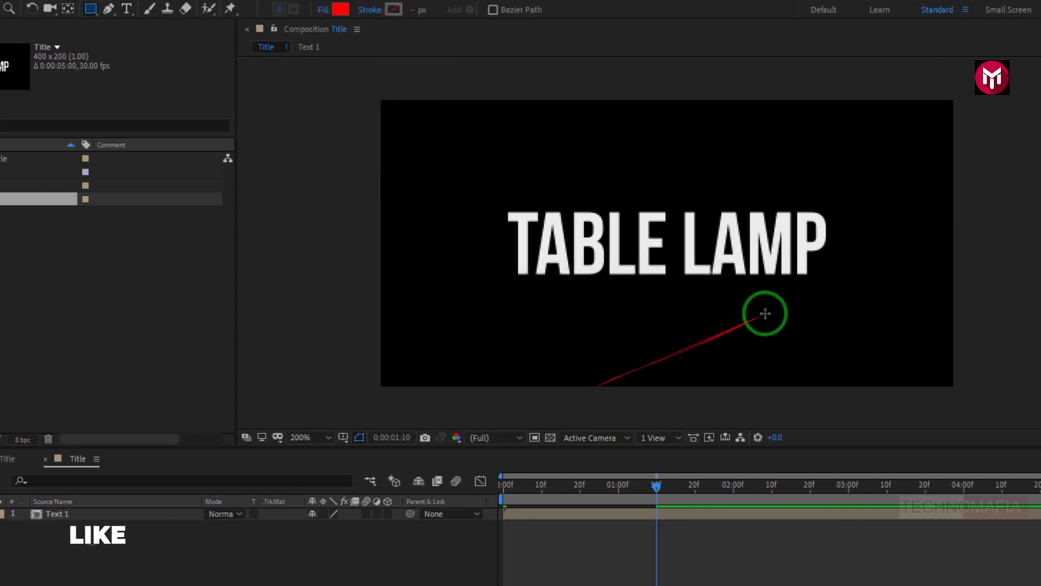
scroll(859, 293, up, 2)
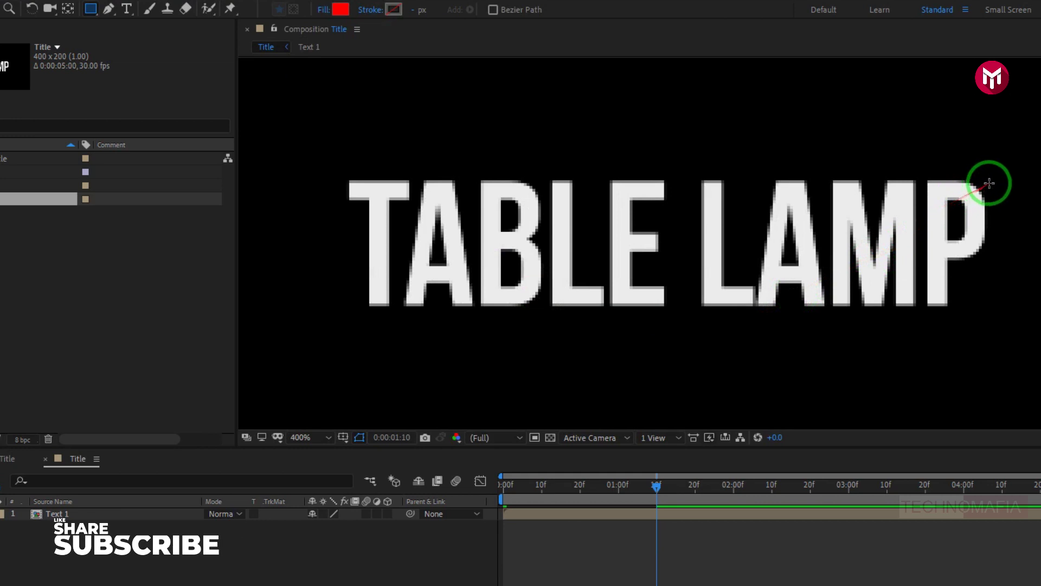
drag(1006, 179, 331, 307)
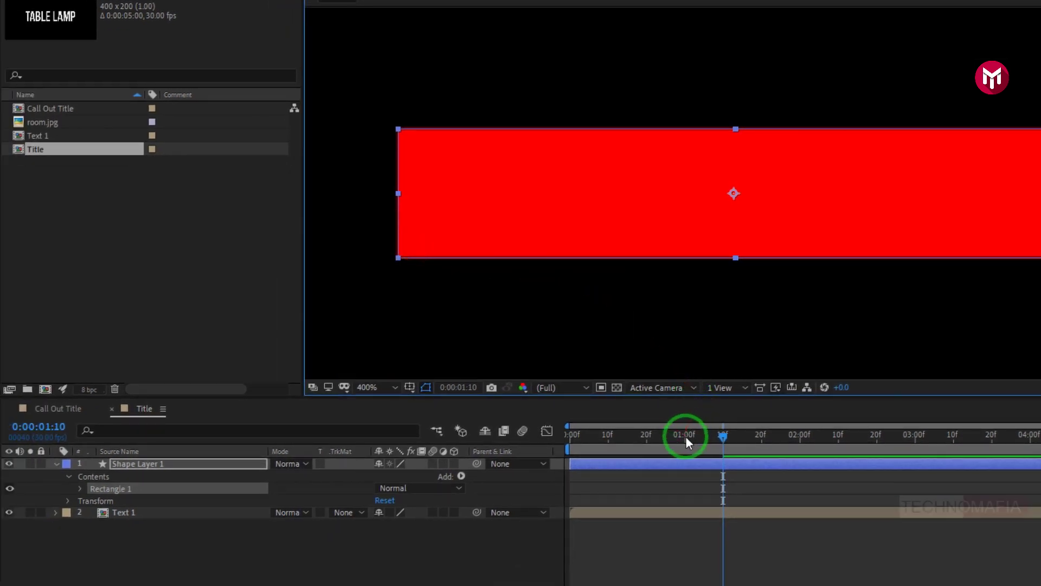
Unlink the red rectangle's size dimensions and keyframe its width to grow from 0:00:00:00 to full width at 0:00:01:00
click(686, 436)
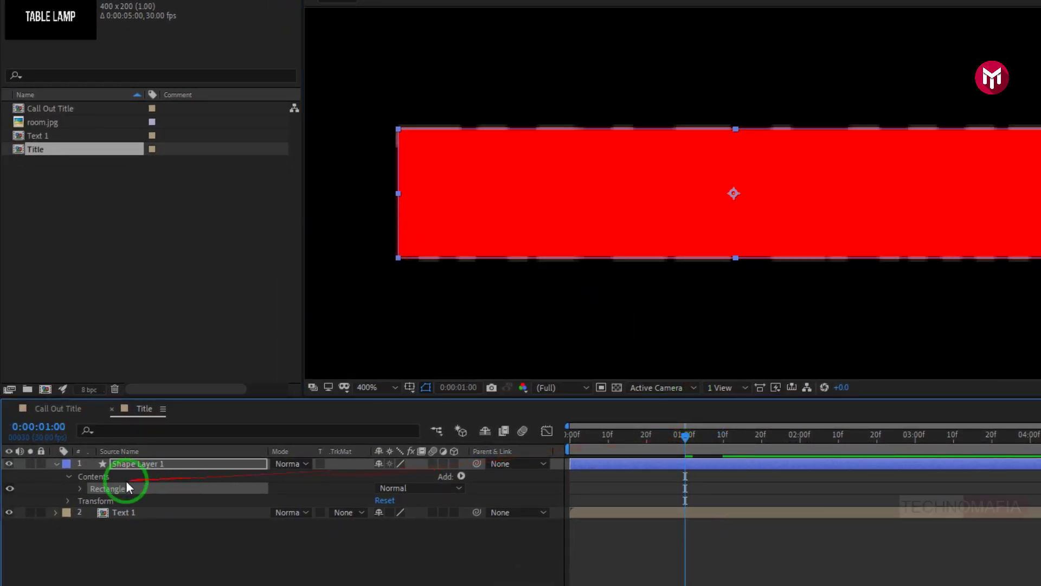
click(79, 488)
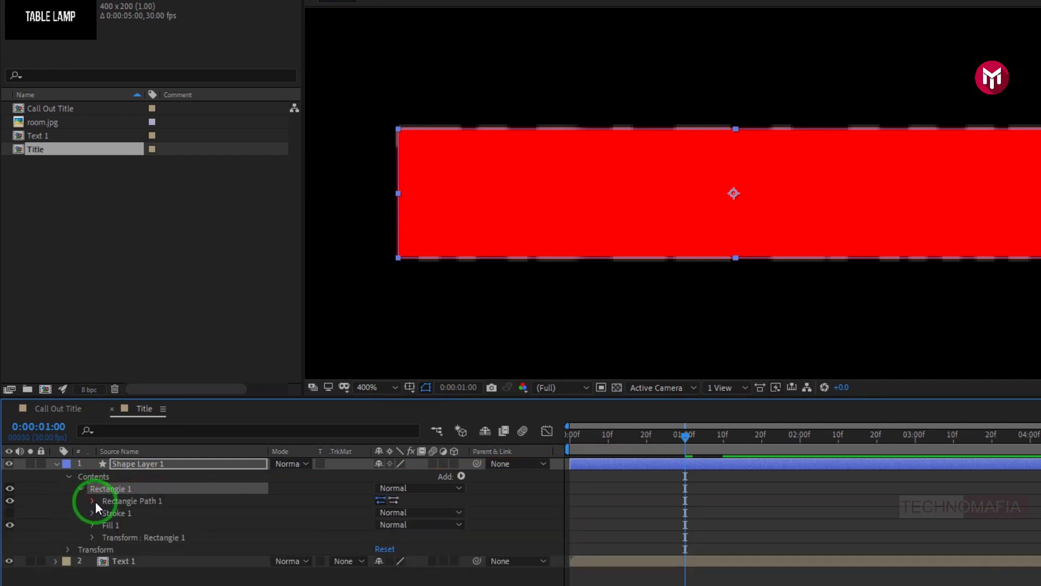
click(93, 500)
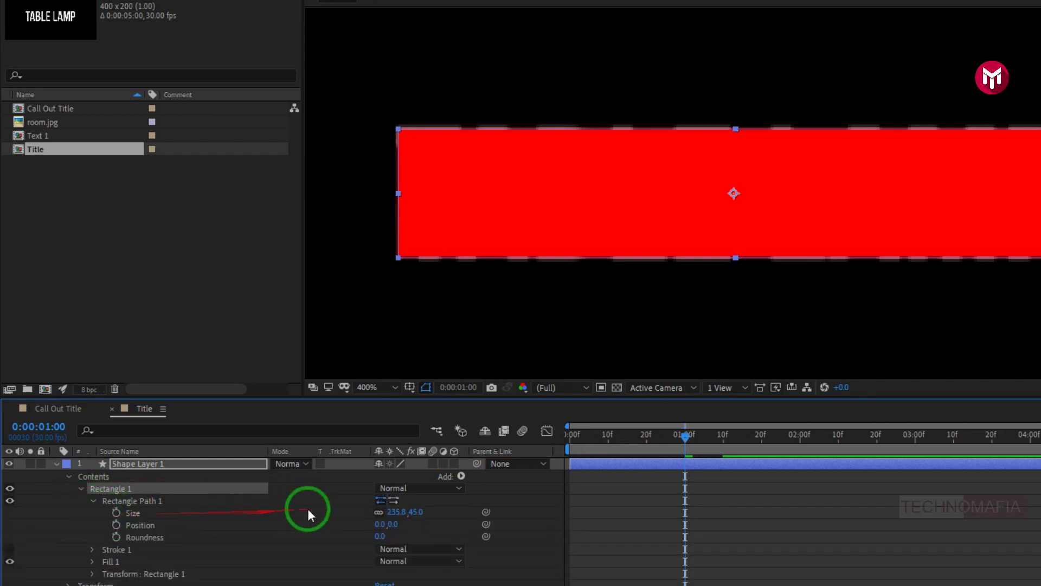
click(378, 512)
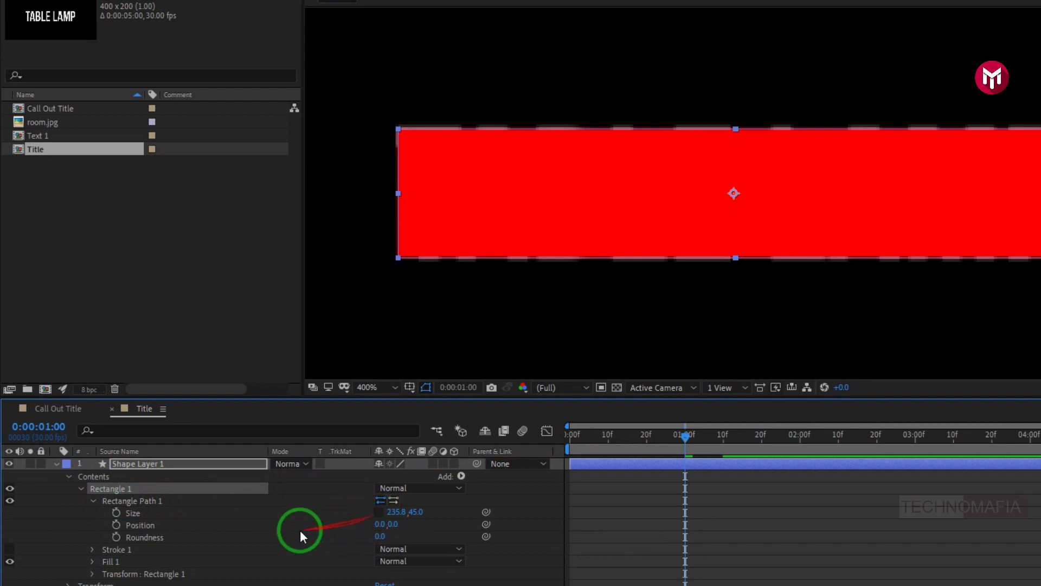
click(116, 513)
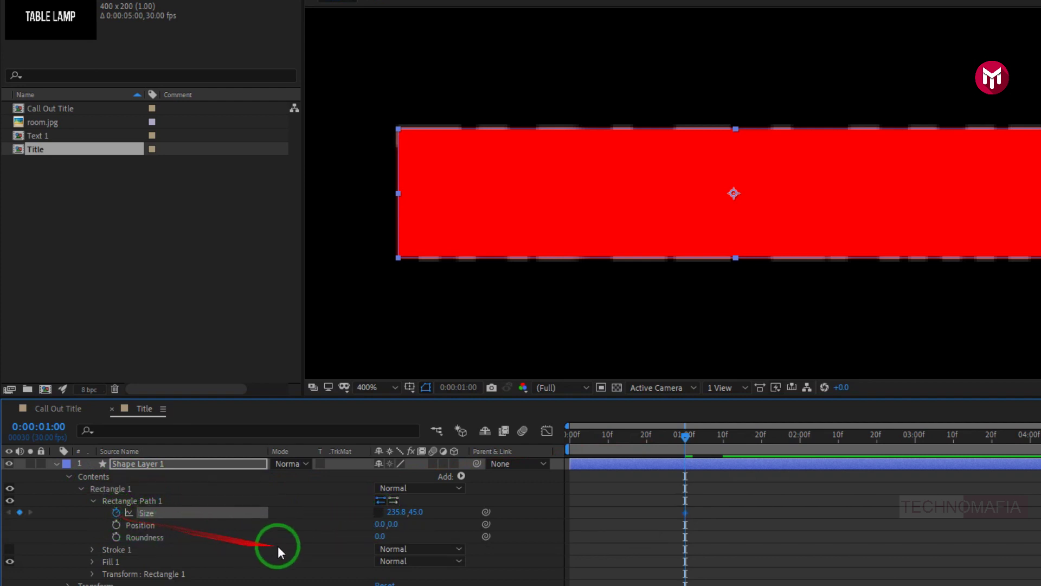
click(568, 435)
drag(401, 507, 226, 519)
Apply Easy Ease to the rectangle's size keyframe at 0:00:01:00 and collapse Shape Layer 1
drag(568, 437, 690, 446)
right_click(684, 510)
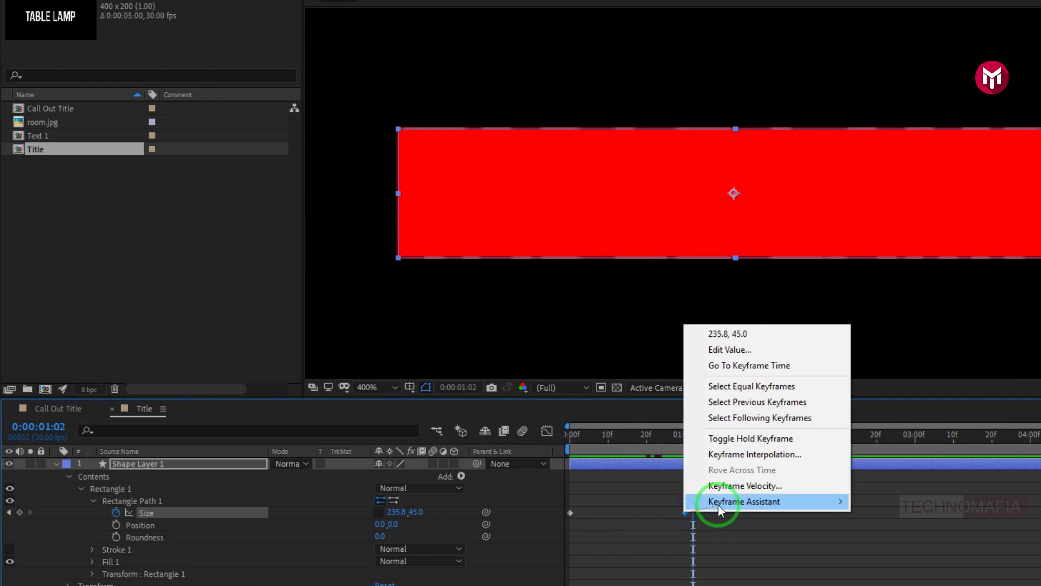
mouse_move(787, 505)
click(888, 547)
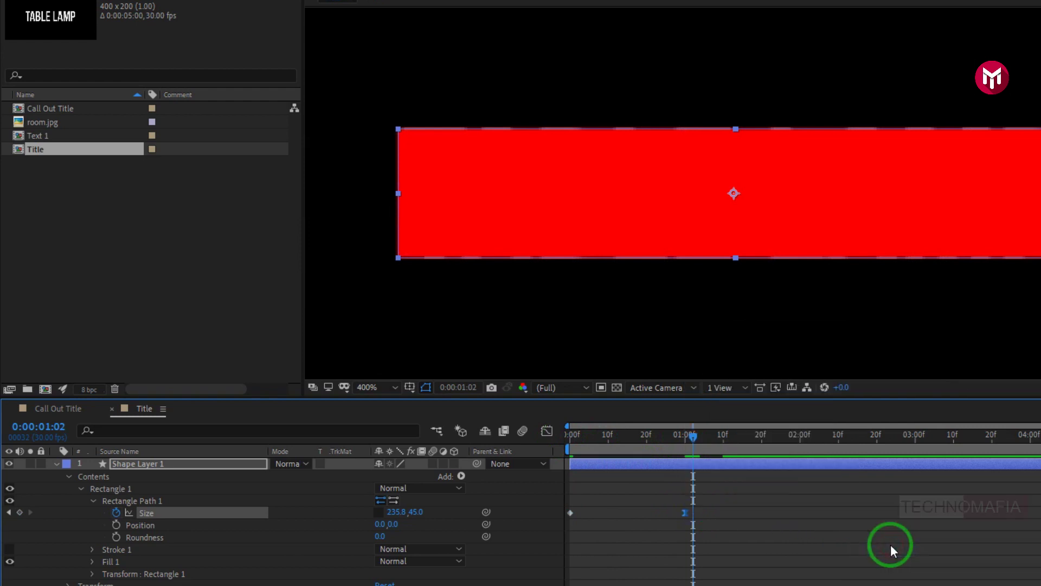
click(56, 464)
Set the Text 1 layer's track matte to Alpha Matte using Shape Layer 1, and preview the text reveal from the start
click(120, 481)
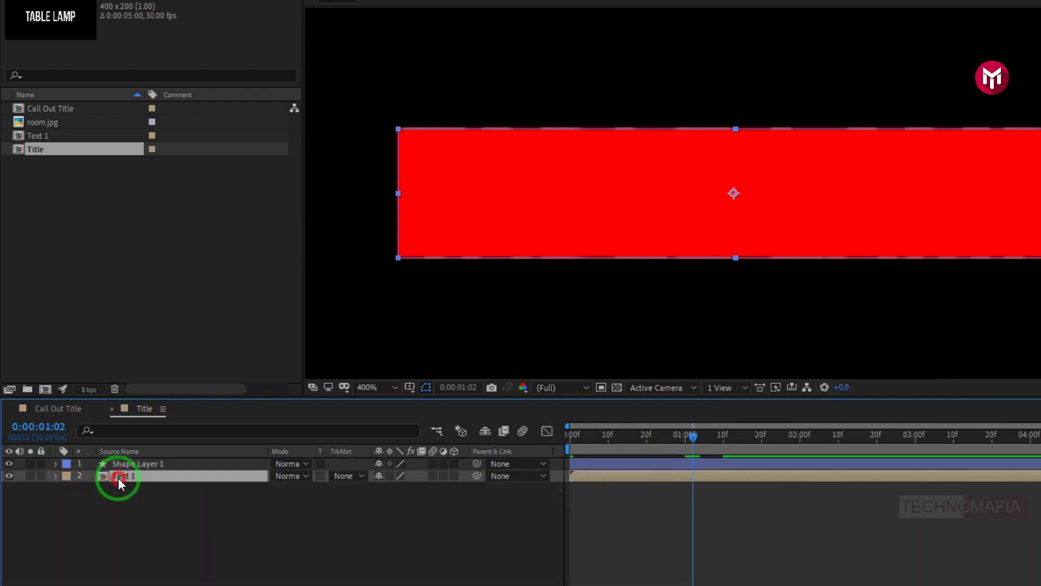
click(345, 477)
click(355, 512)
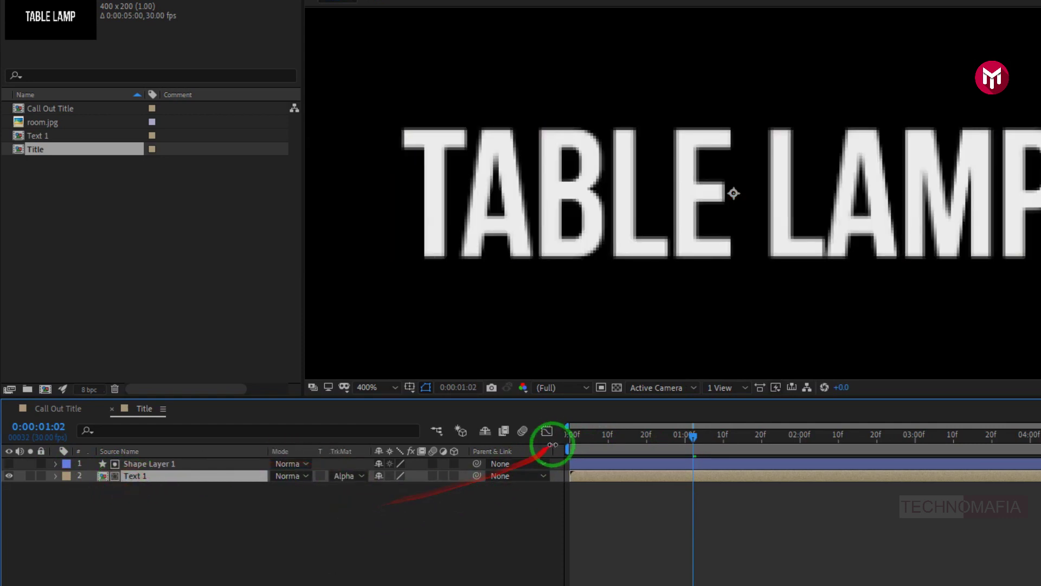
click(569, 436)
drag(568, 435, 790, 434)
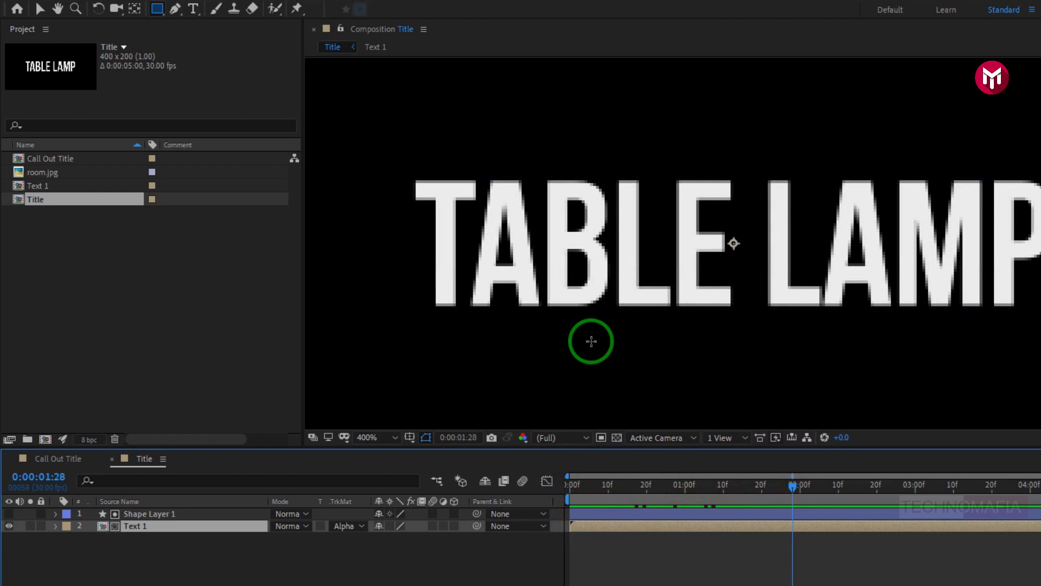
With no layer selected, set the Rectangle tool's fill to None and its stroke to a solid white color
key(comma)
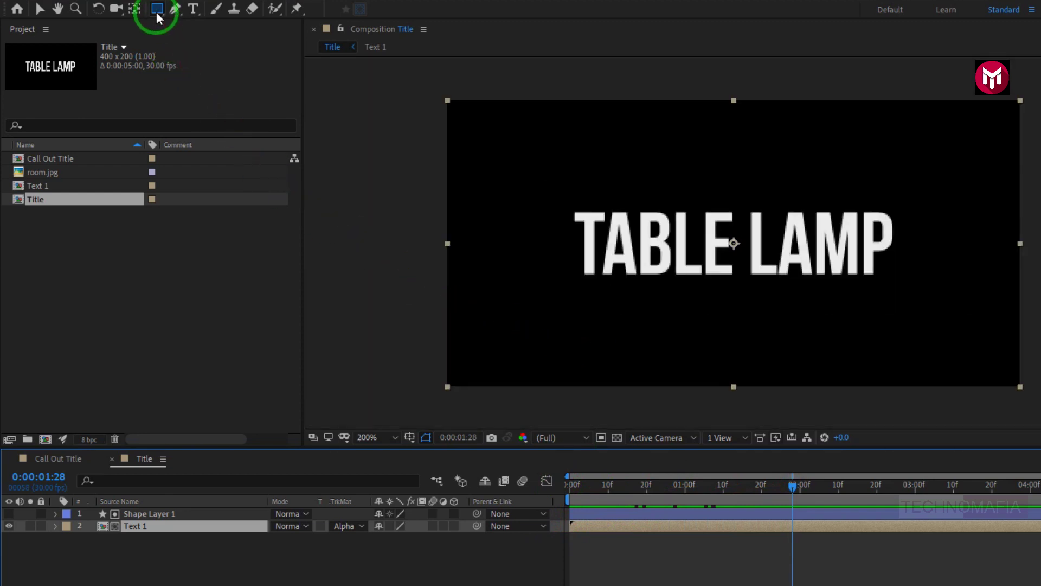
click(178, 551)
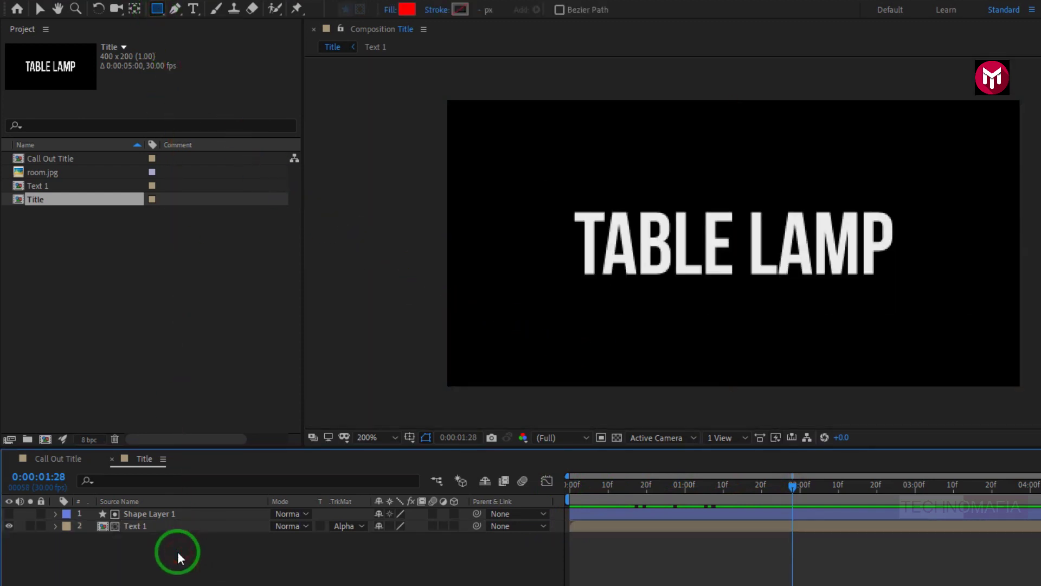
click(391, 11)
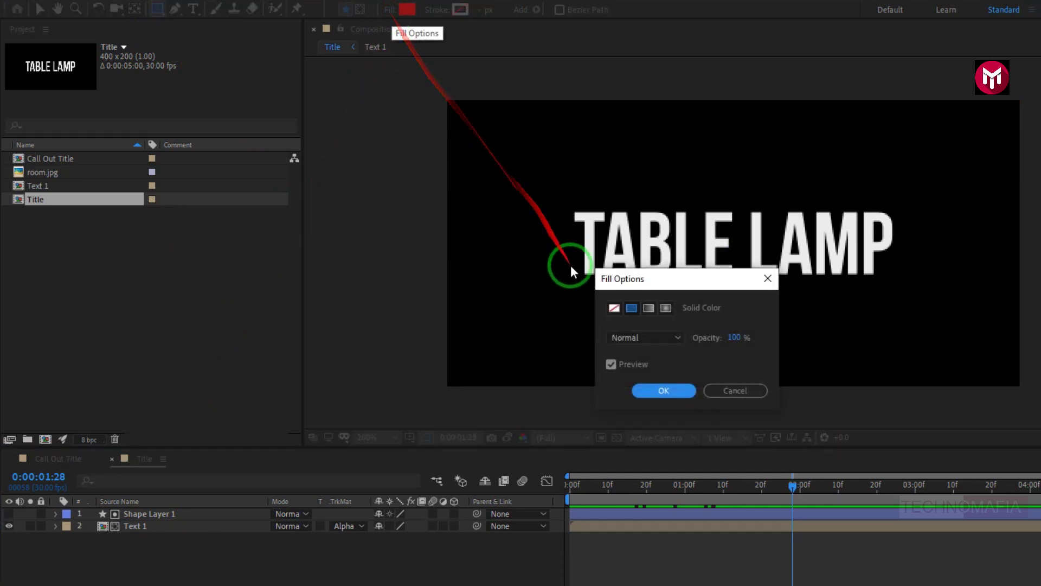
click(614, 308)
click(643, 386)
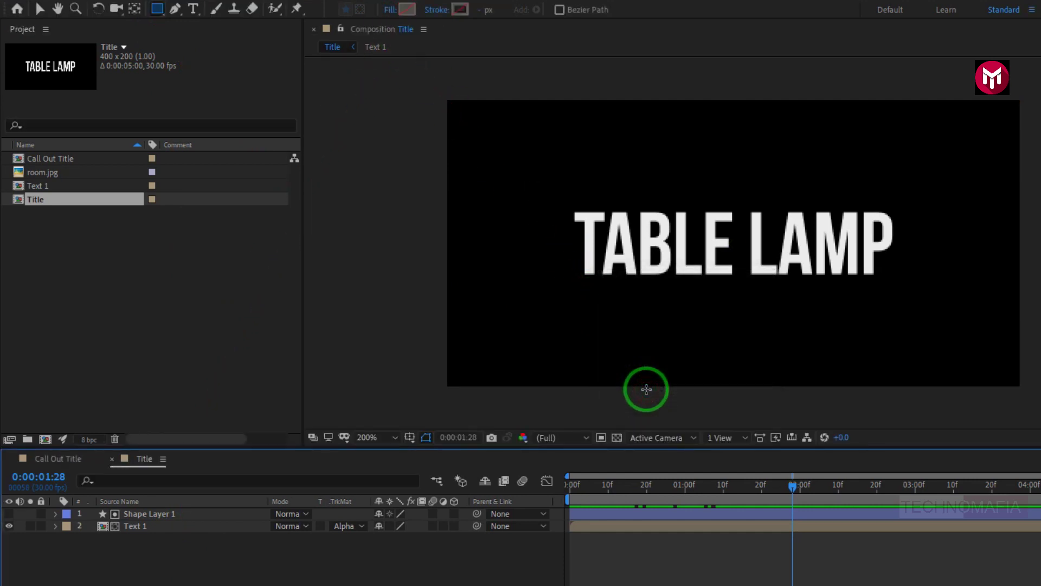
click(437, 11)
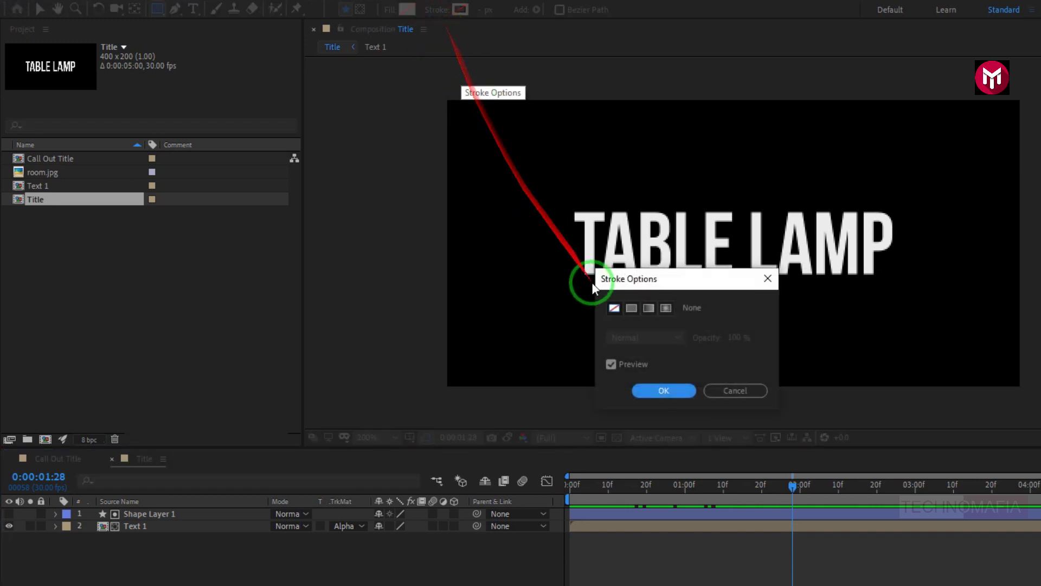
click(631, 308)
click(645, 391)
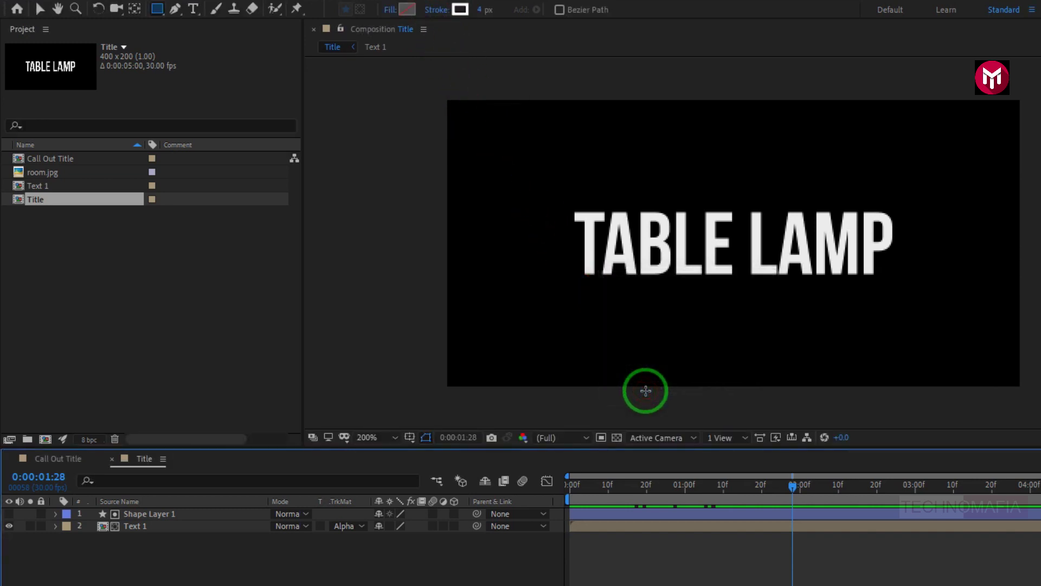
Set the stroke width to 3 px and draw a rectangular outline framing the TABLE LAMP text with a small margin
click(480, 9)
text(3)
key(Return)
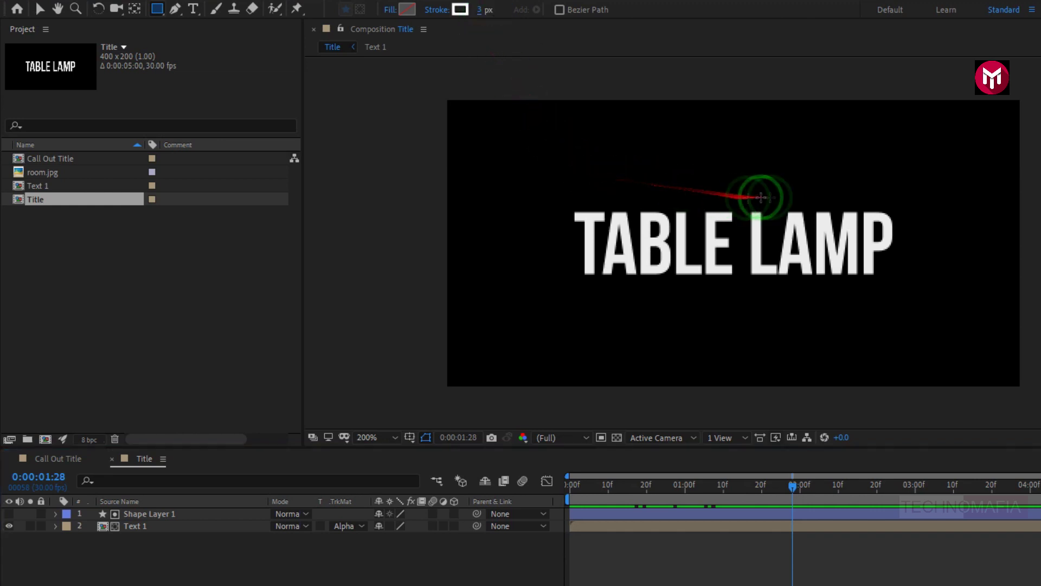
scroll(739, 190, up, 2)
drag(1006, 165, 302, 324)
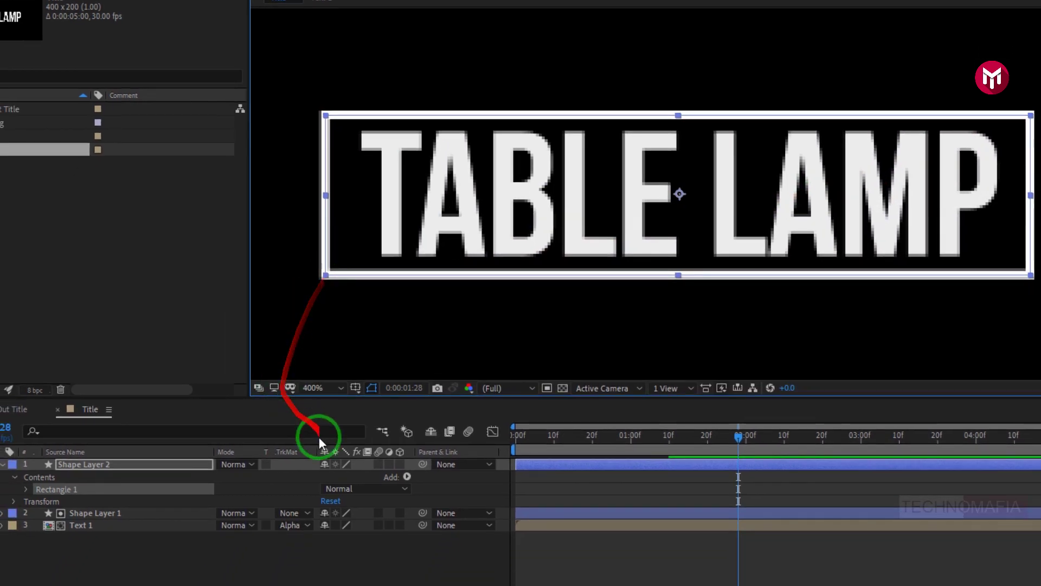
Add a Trim Paths operator to the white outline on Shape Layer 2
click(89, 513)
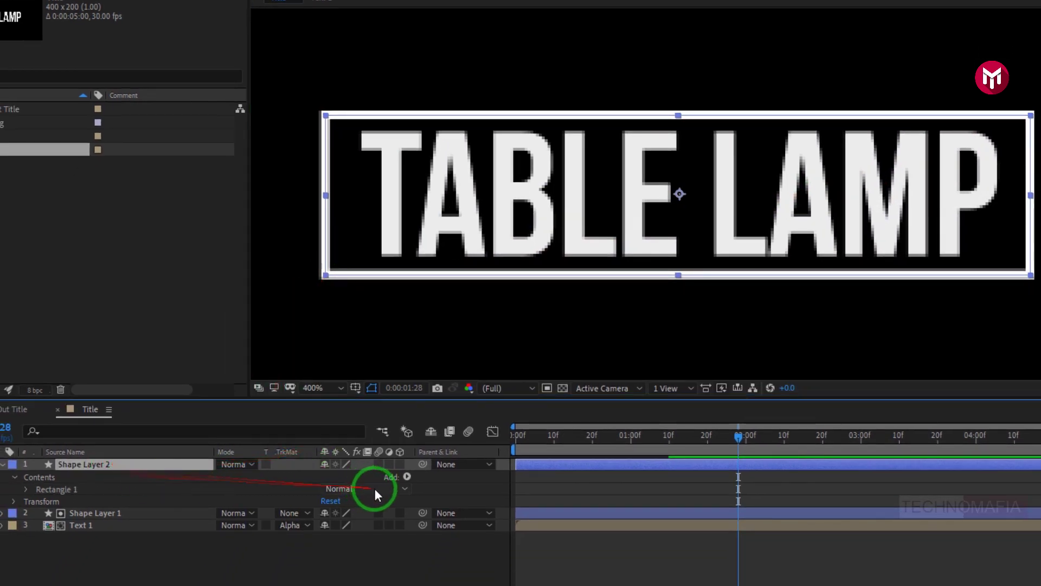
click(405, 478)
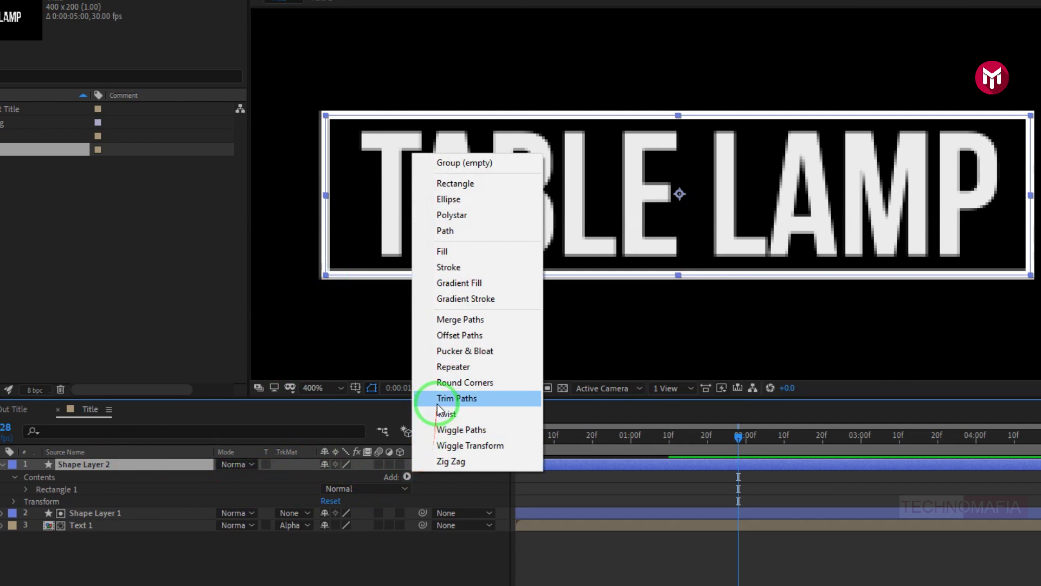
click(456, 398)
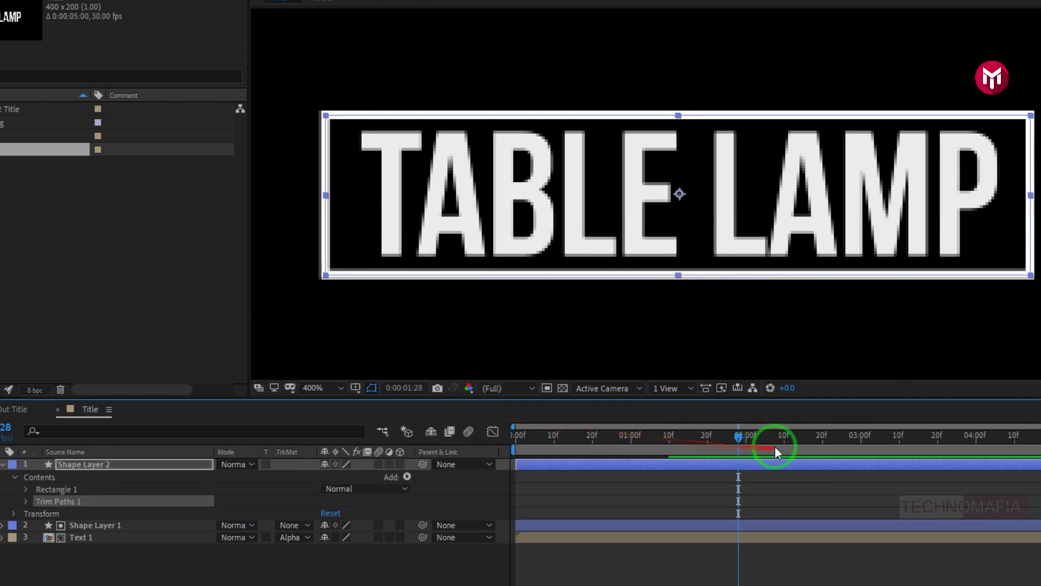
Keyframe the outline's Trim Paths End value from 0% at 0:00:00:00 to 100% at 0:00:01:10
click(670, 438)
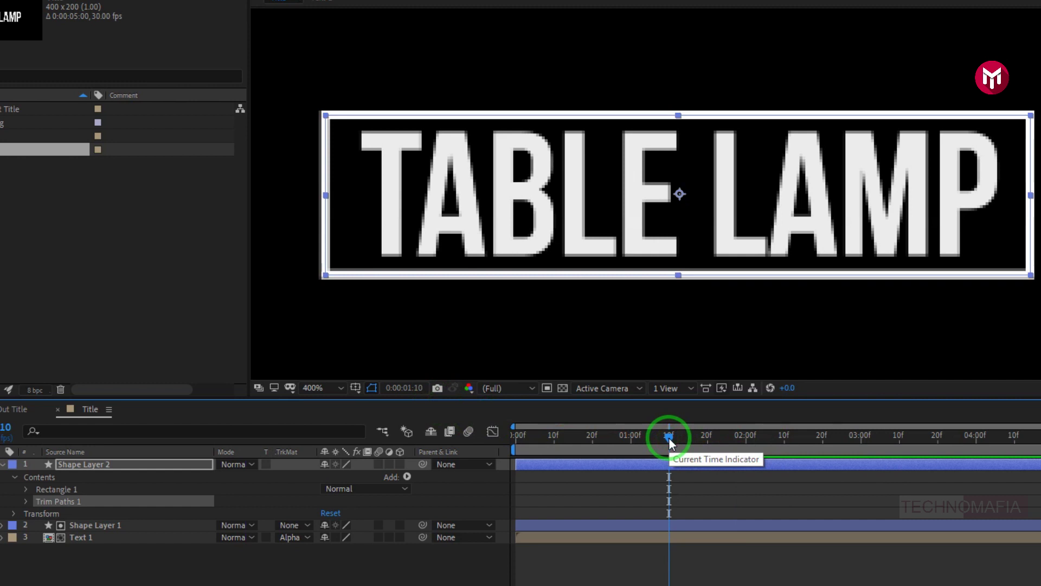
click(27, 501)
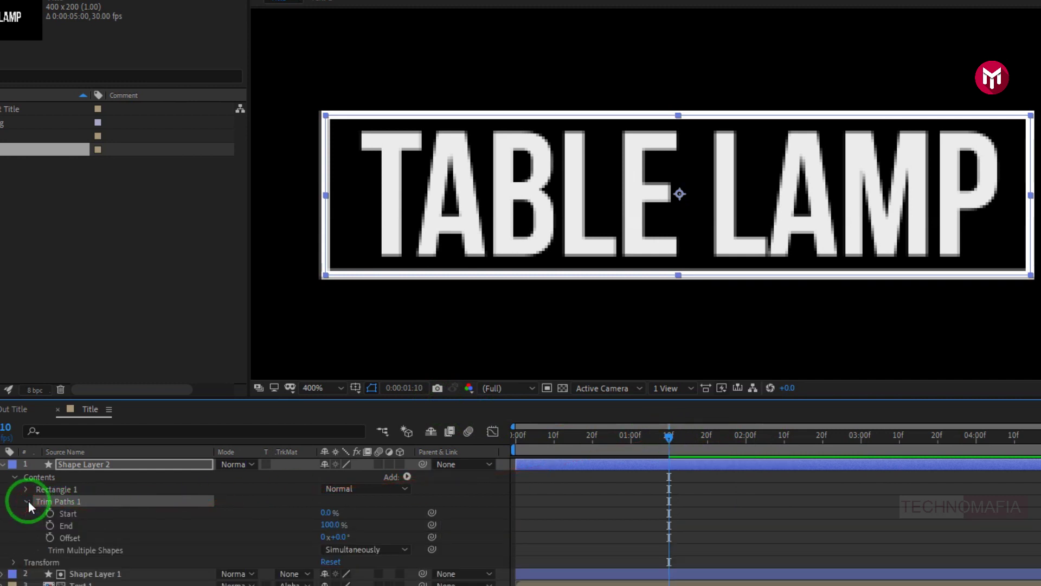
click(49, 525)
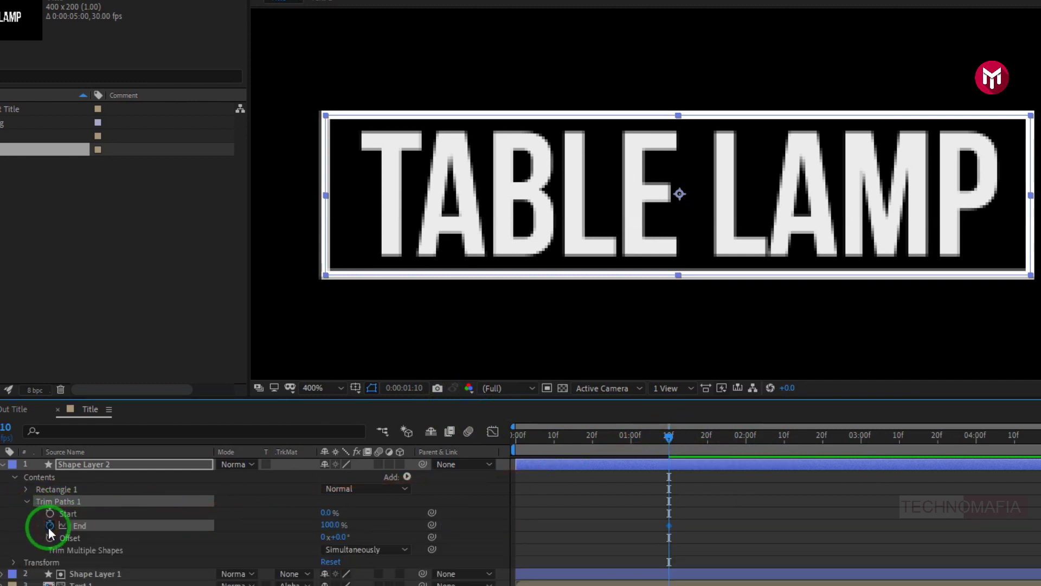
click(515, 439)
drag(337, 526, 252, 529)
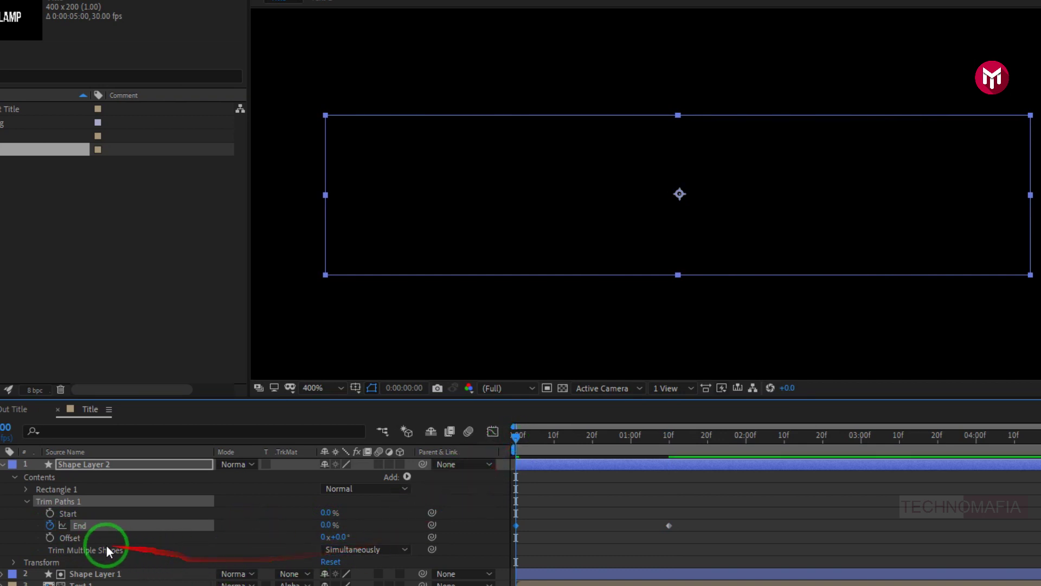
Keyframe the outline's Trim Paths Offset from 0° at 0:00:00:00 to 300° at 0:00:01:10
click(50, 538)
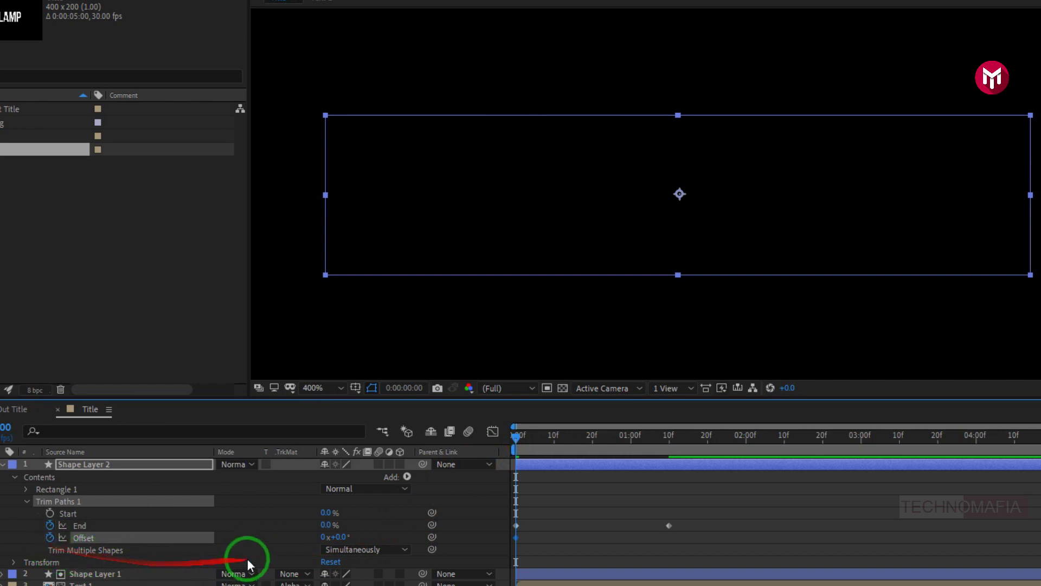
click(668, 437)
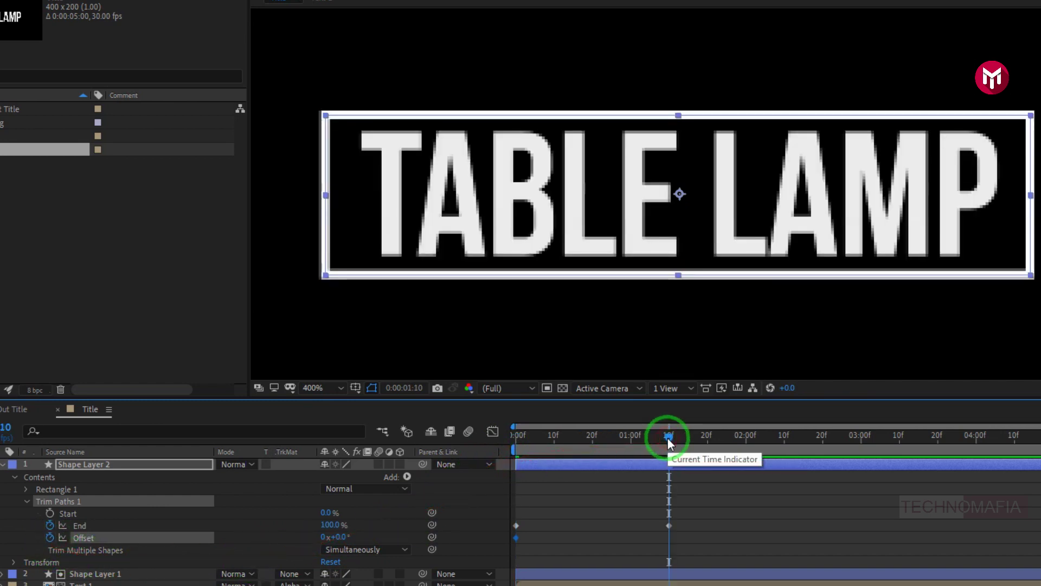
click(336, 537)
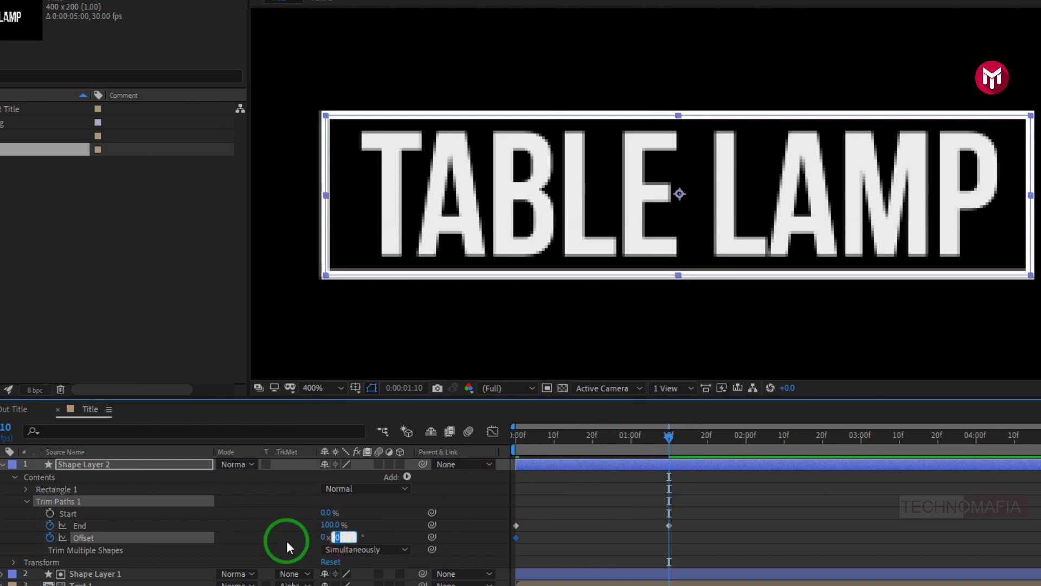
text(300)
key(Return)
Select the outline's End and Offset keyframes at 0:00:01:10 and open the Keyframe Assistant options for them
click(644, 460)
mouse_move(666, 438)
mouse_down()
mouse_move(505, 454)
mouse_move(688, 437)
mouse_up()
drag(666, 494, 655, 508)
right_click(669, 497)
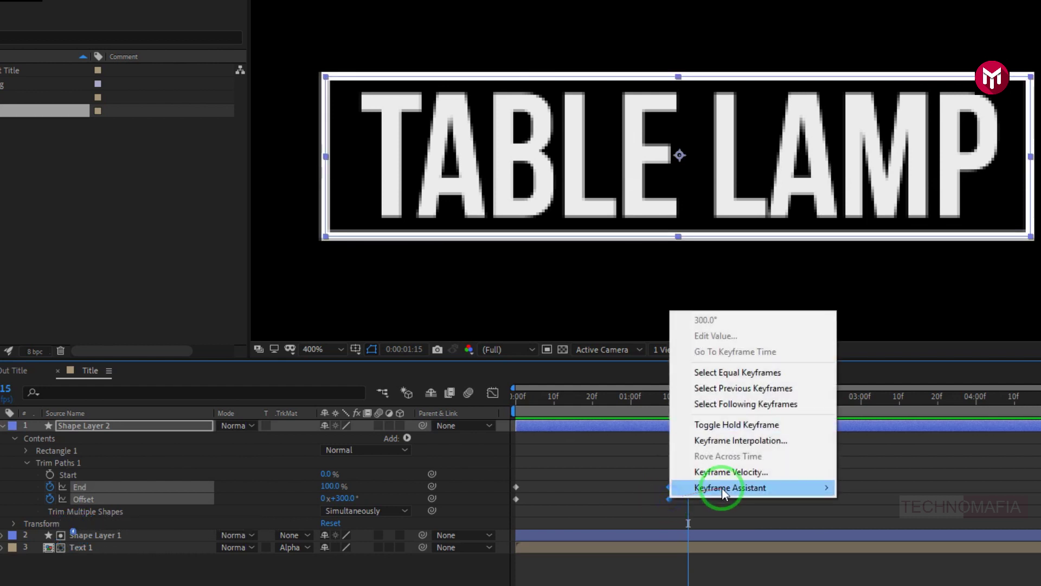
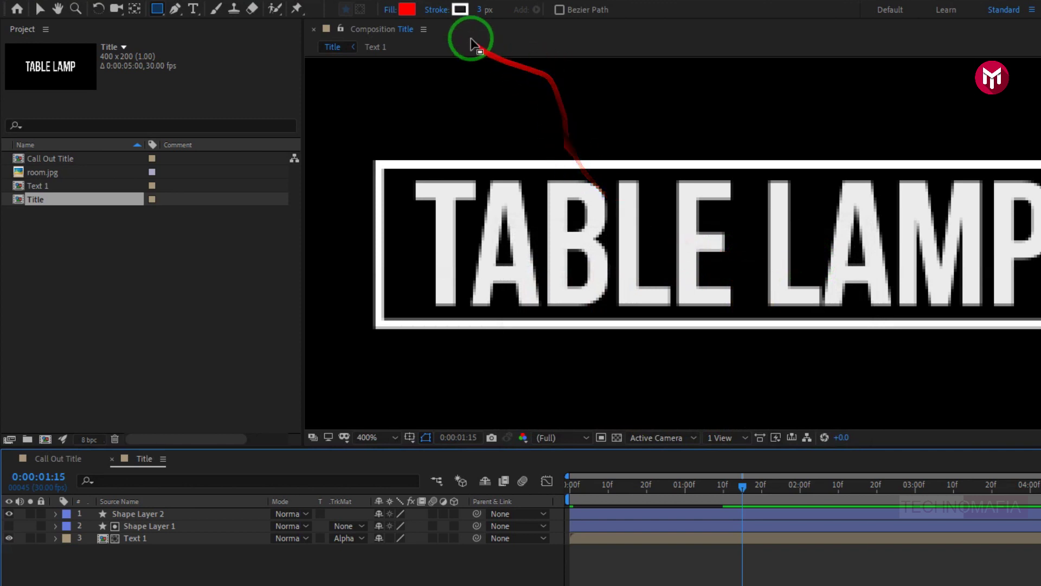
Set the shape stroke to None and draw a red filled rectangle, about 236 × 46 px, over the text inside the white outline
click(438, 10)
click(614, 307)
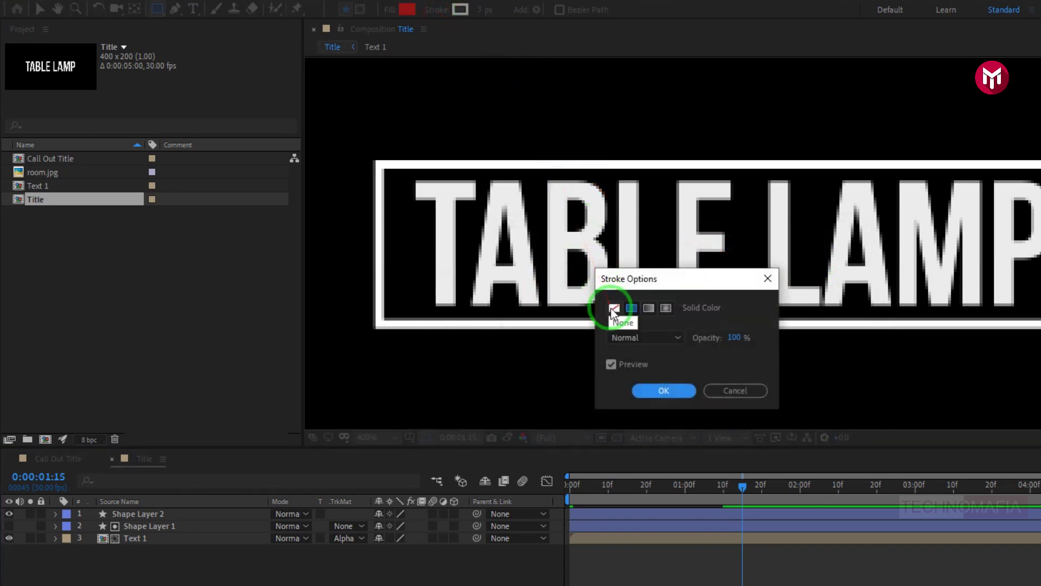
click(651, 391)
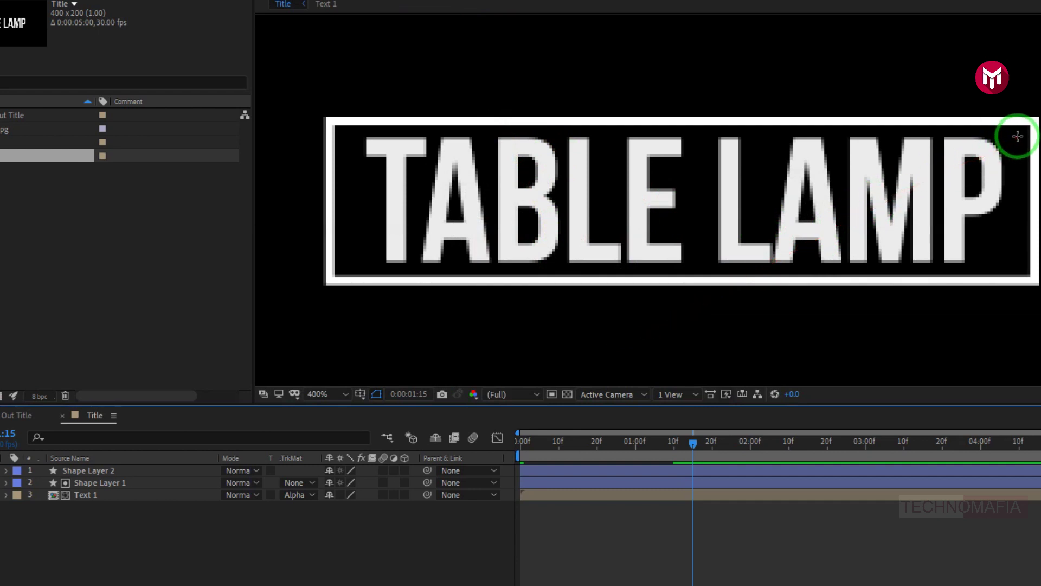
drag(1020, 135, 343, 267)
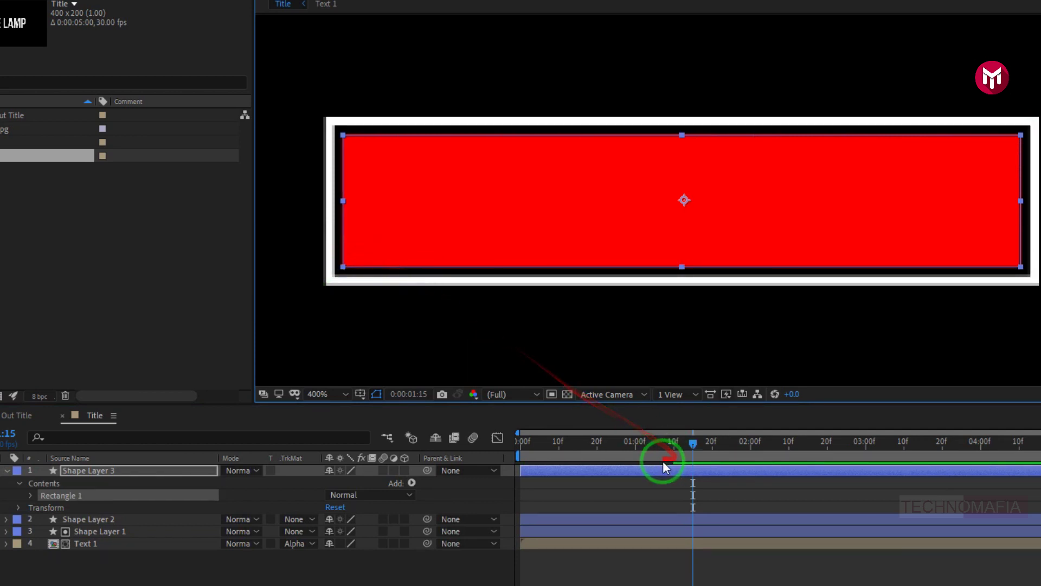
Keyframe the red rectangle's Size with unlinked dimensions, from 0 × 46 at 0:00:00:00 to 236 × 46 at 0:00:01:00
click(636, 441)
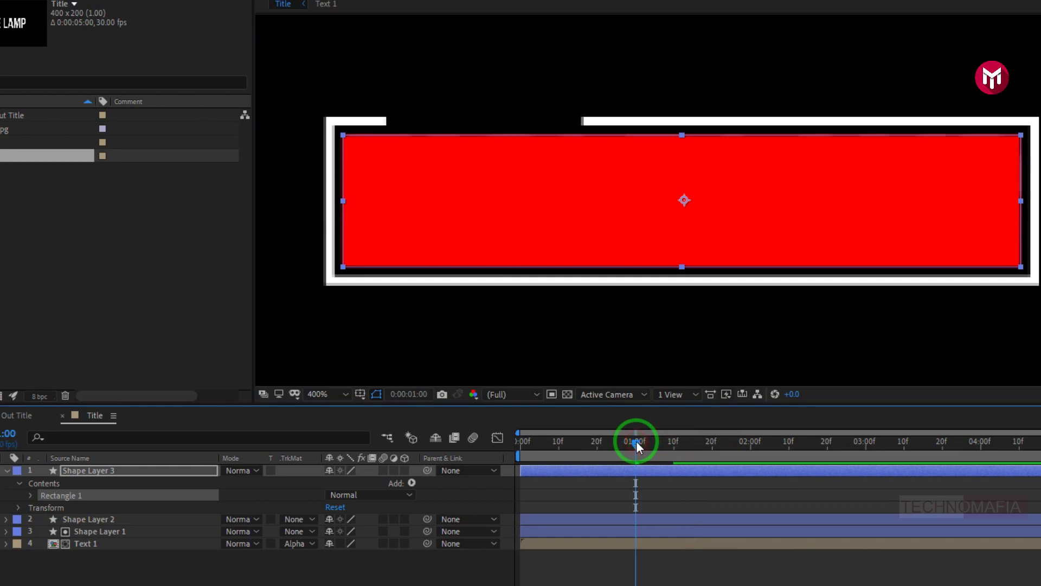
click(31, 496)
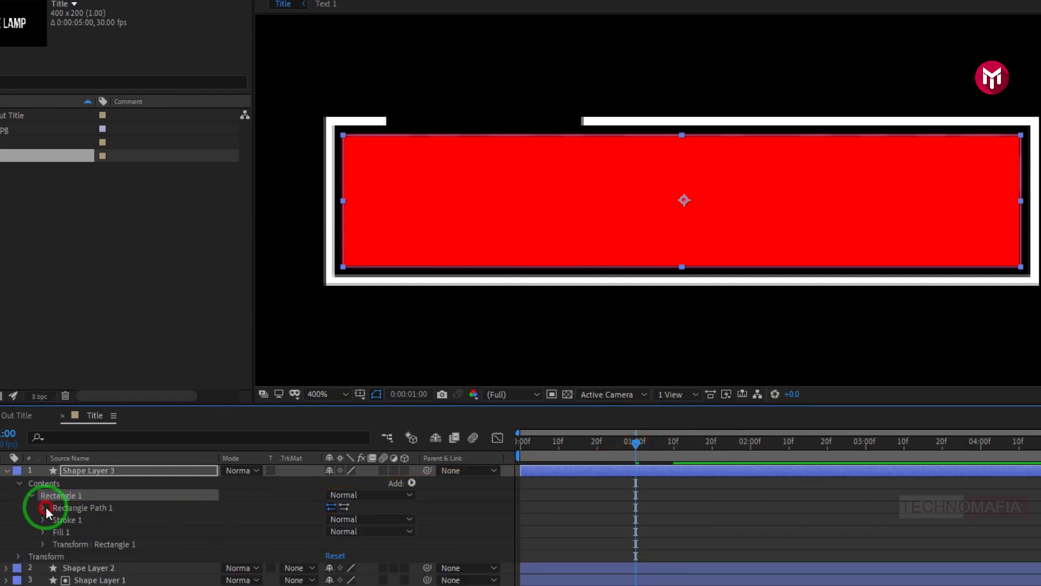
click(43, 507)
click(327, 519)
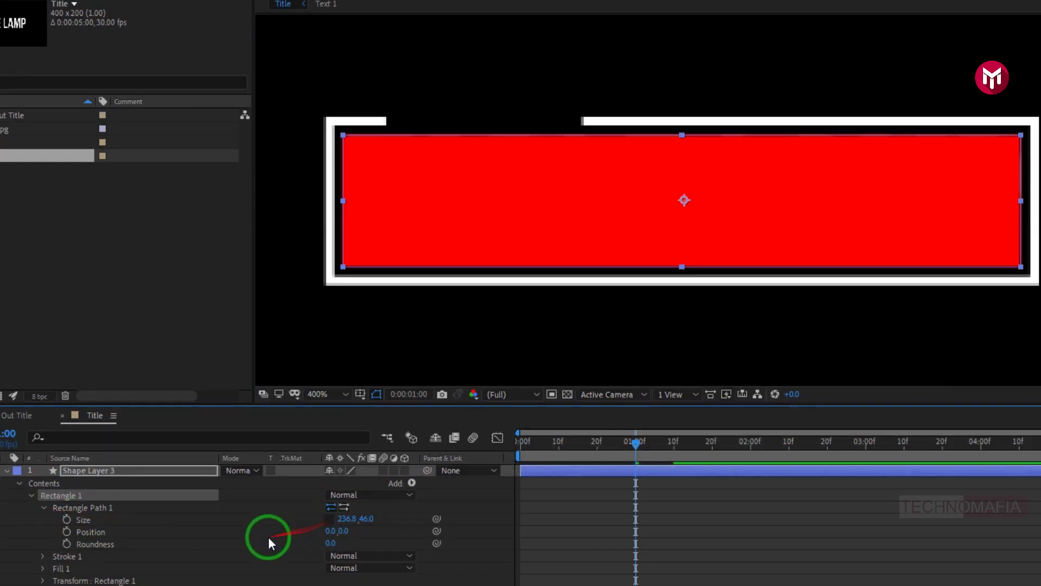
click(66, 519)
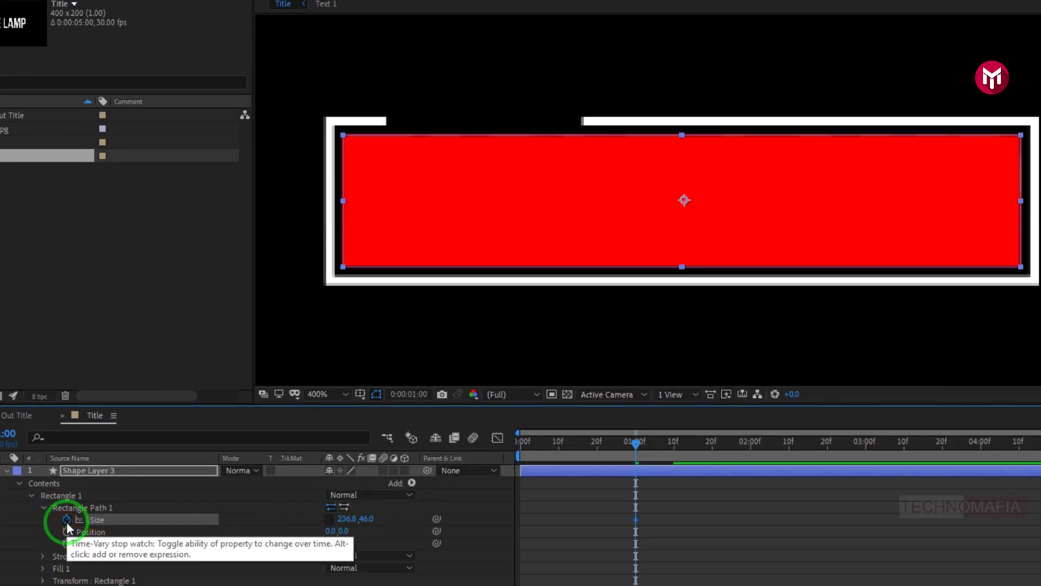
click(518, 442)
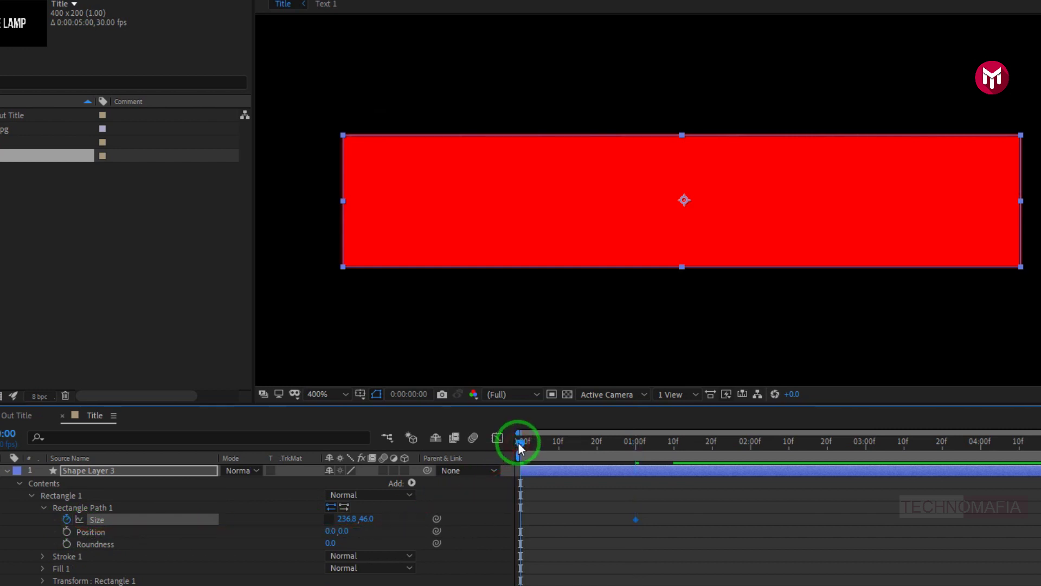
drag(343, 523, 155, 534)
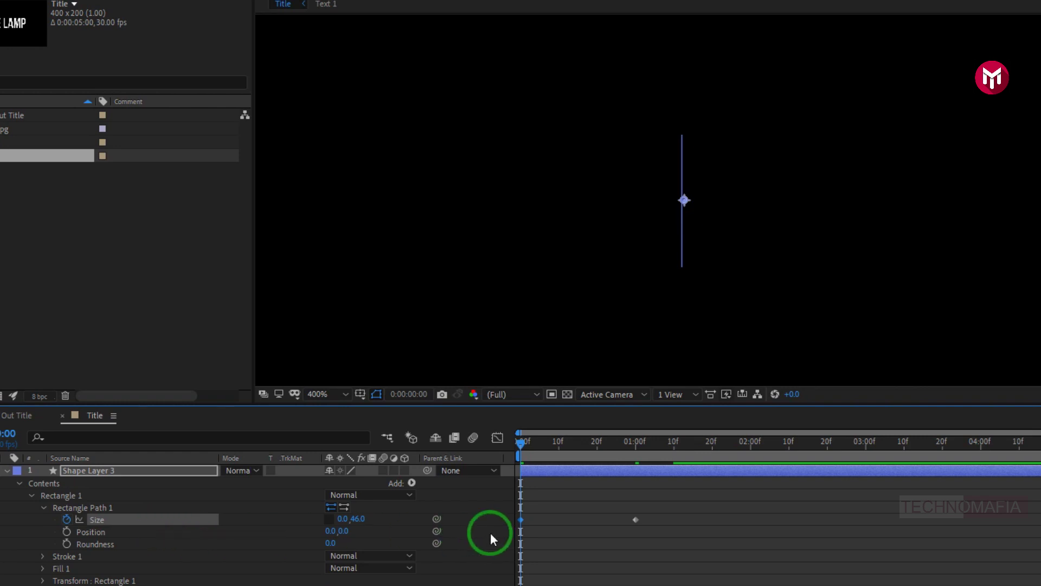
Apply Easy Ease to the red rectangle's Size keyframe at 0:00:01:00 and preview the growth from the start
right_click(636, 519)
mouse_move(705, 509)
click(831, 555)
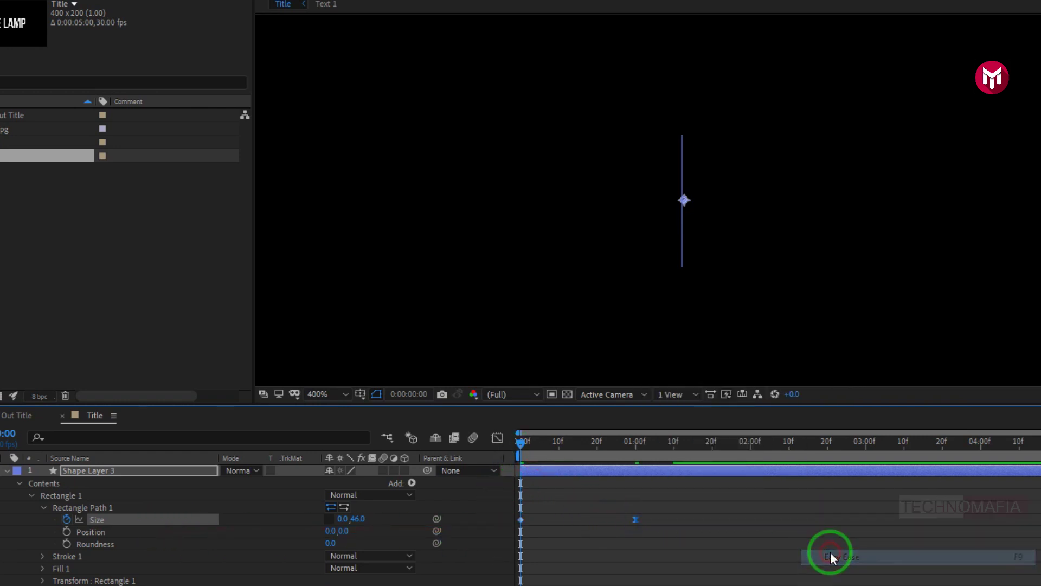
mouse_move(521, 445)
mouse_down()
mouse_move(664, 441)
mouse_move(515, 452)
mouse_up()
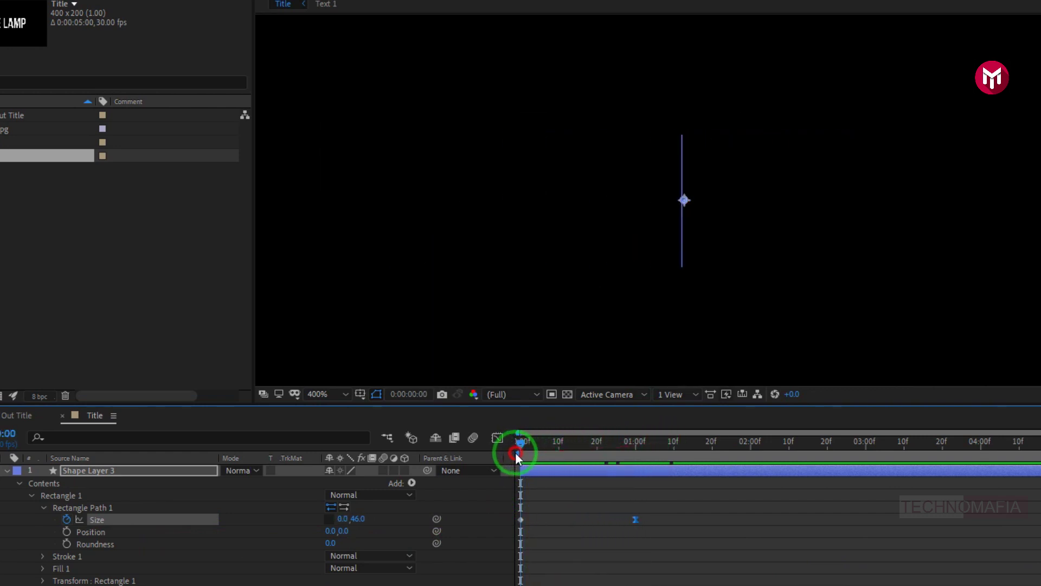
Duplicate Shape Layer 3 and shift the duplicate so that it starts at 0:00:00:20
key(ctrl+d)
click(7, 470)
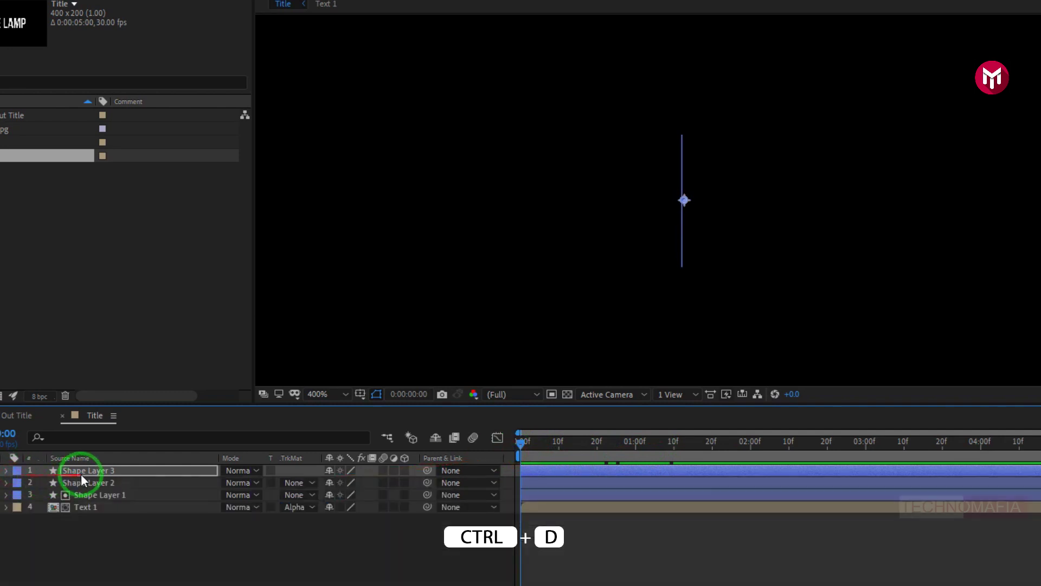
click(81, 471)
key(ctrl+d)
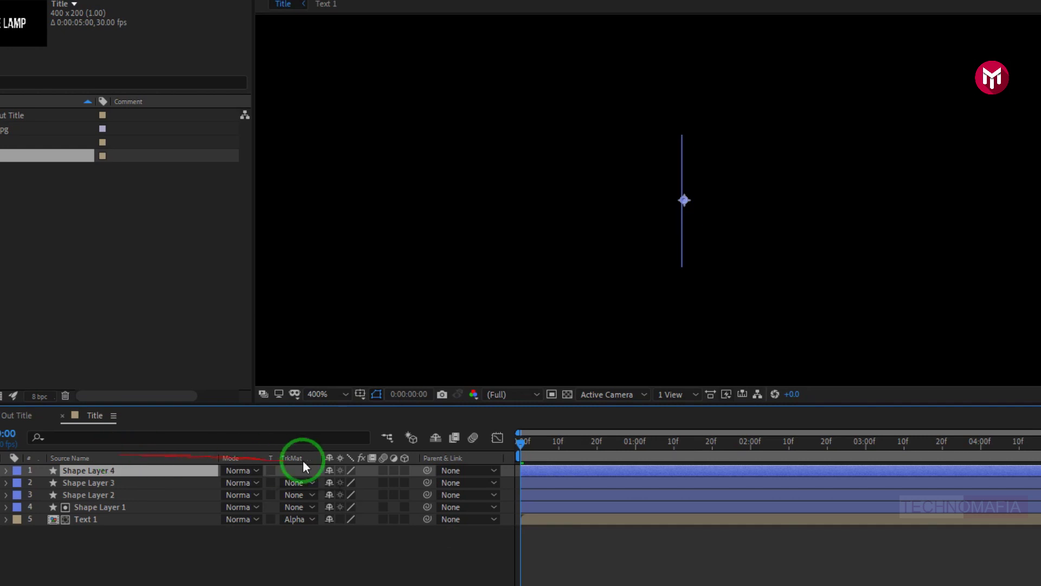
click(595, 441)
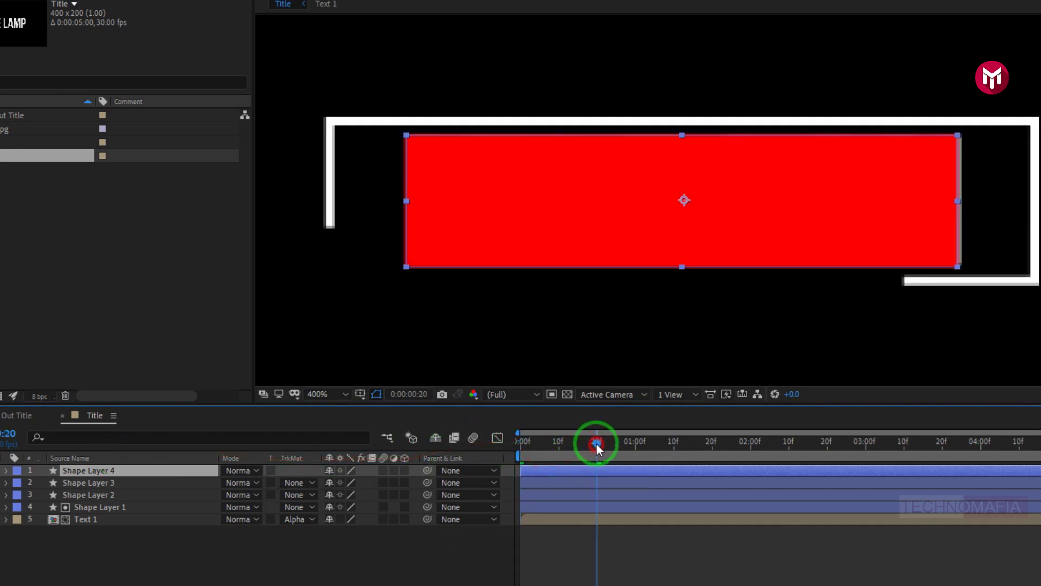
drag(568, 469, 637, 469)
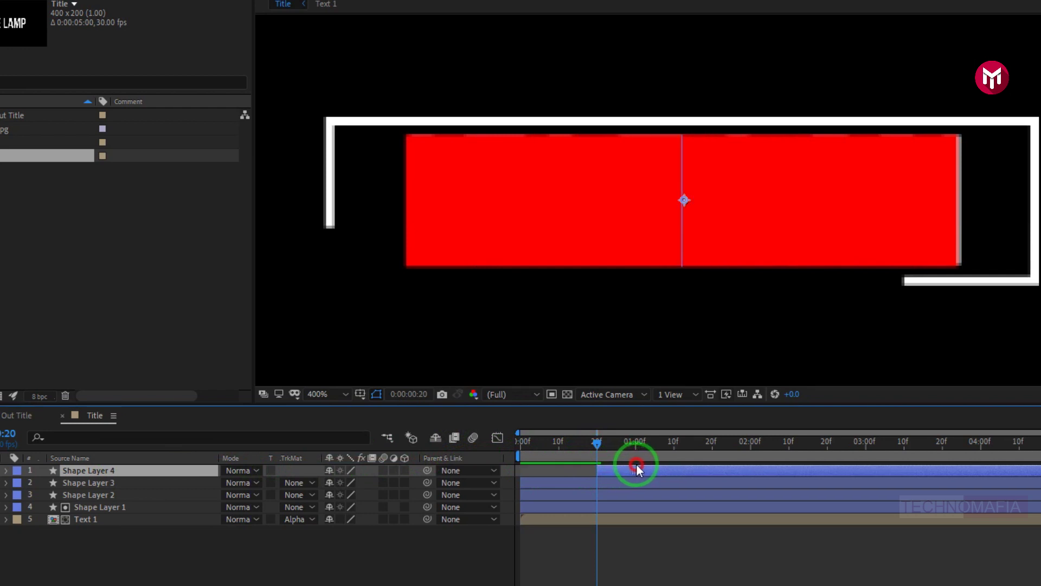
Set Shape Layer 3's track matte to Alpha Inverted Matte "Shape Layer 4" and preview the red wipe
click(112, 483)
click(288, 483)
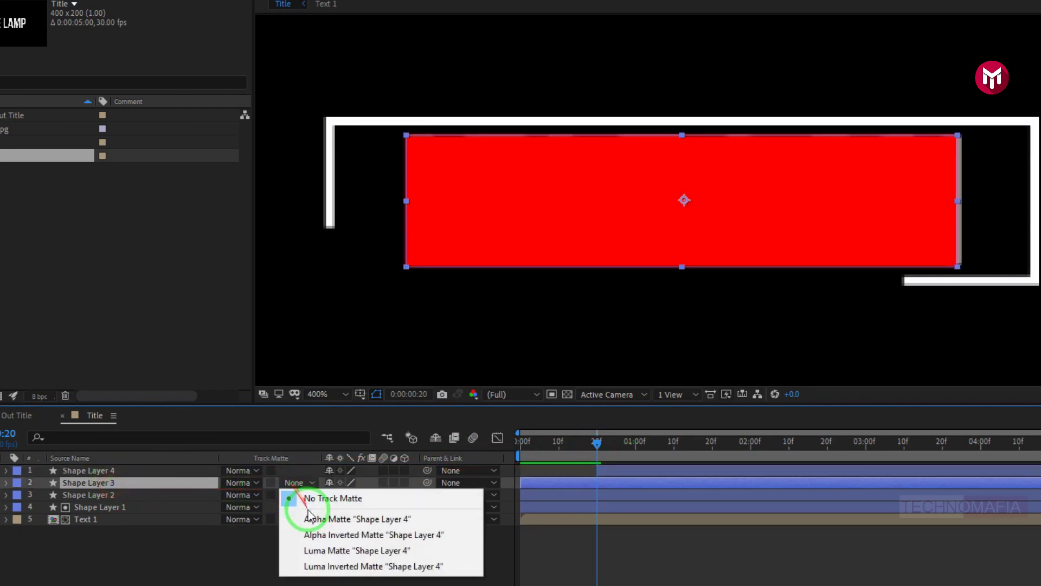
click(313, 535)
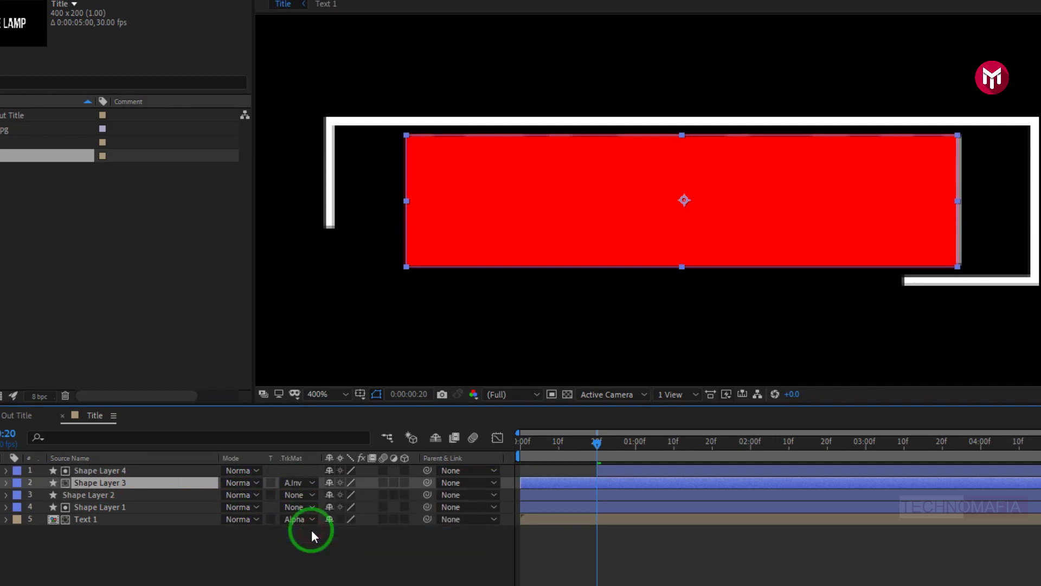
drag(596, 445, 510, 485)
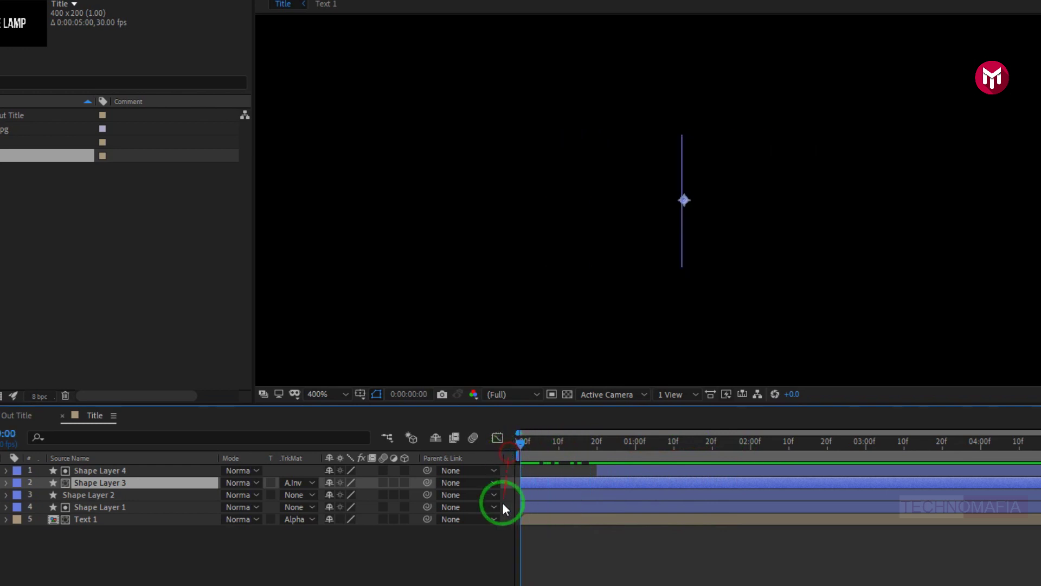
click(488, 538)
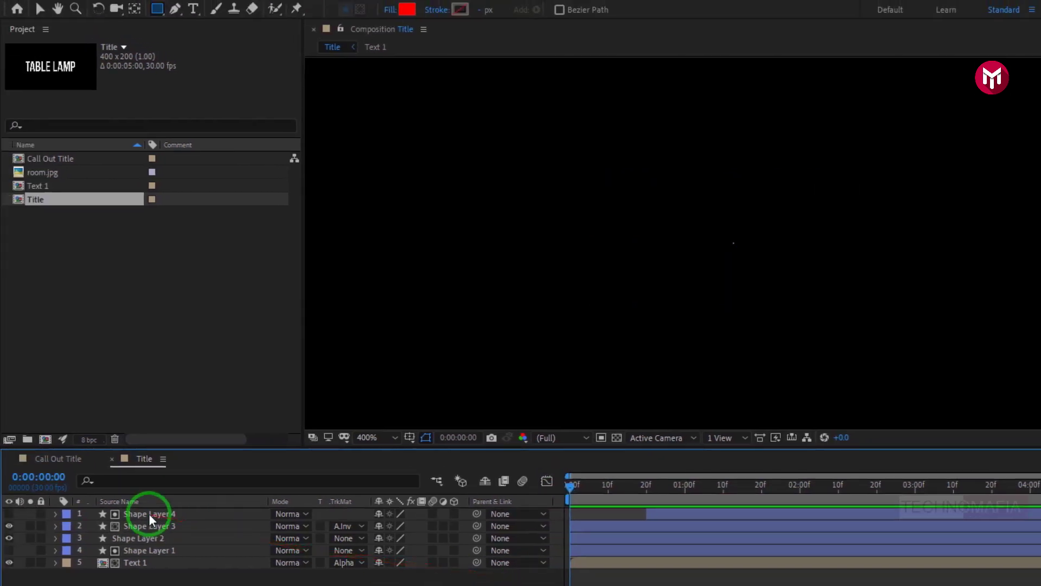
Scale Shape Layer 4 to 102% and check the title at 0:00:02:23
click(149, 513)
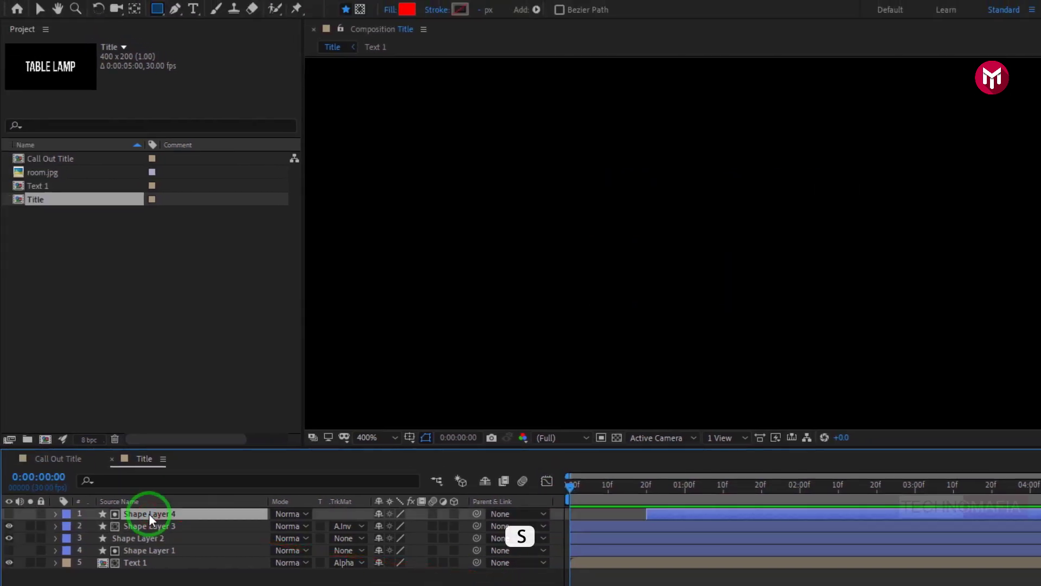
key(s)
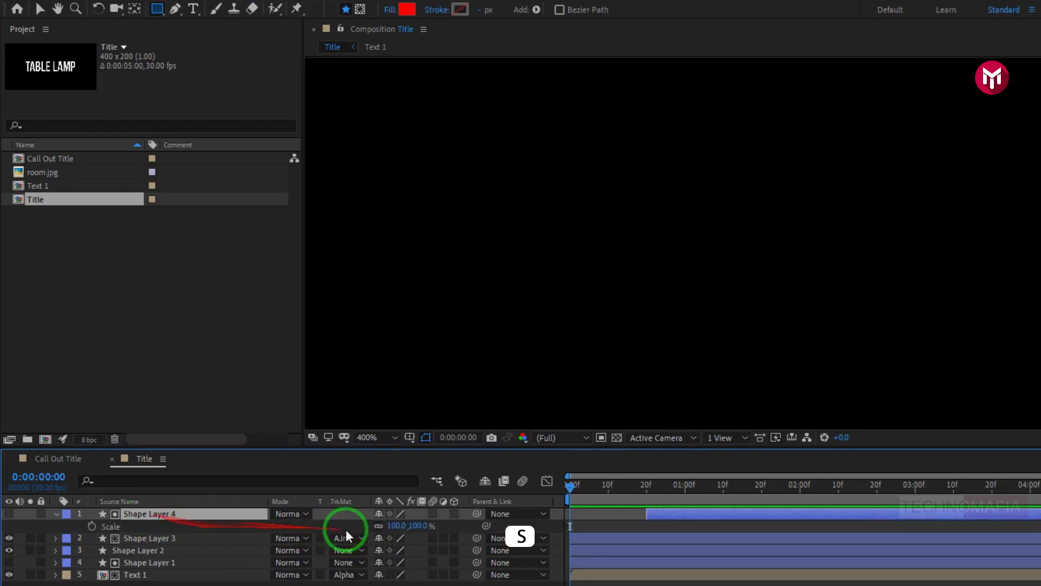
click(391, 527)
text(102)
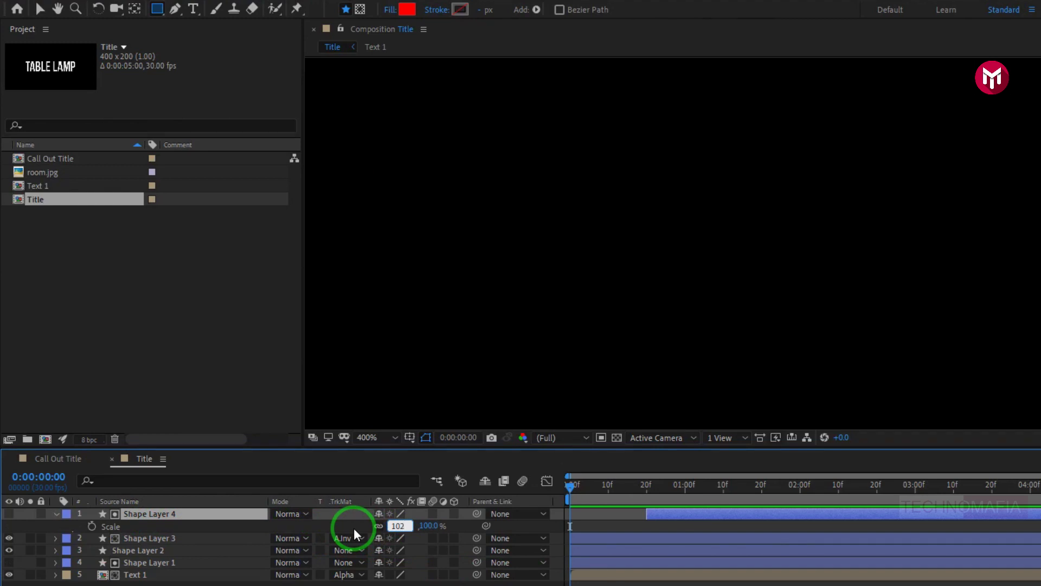
key(Return)
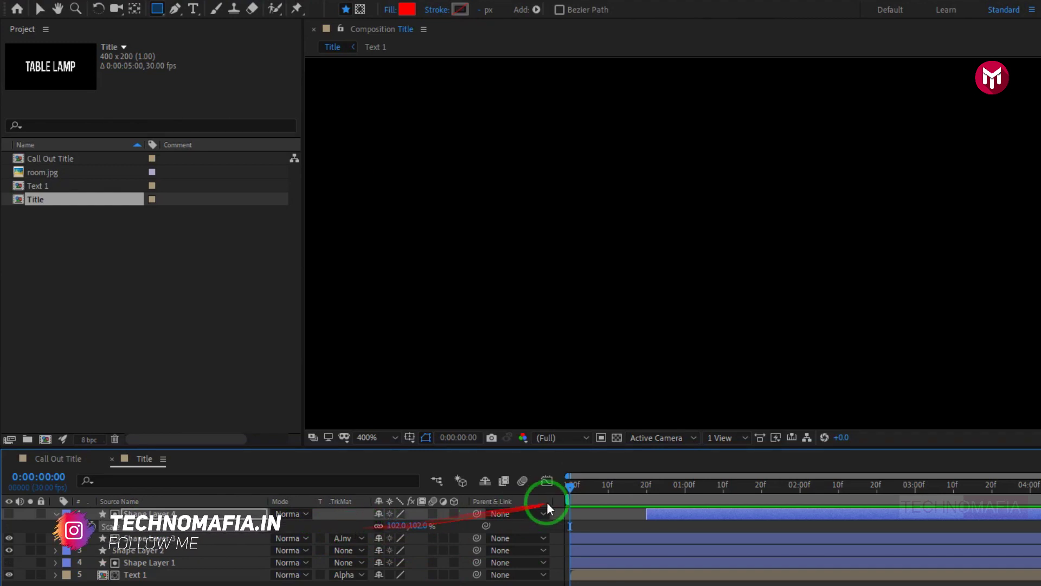
scroll(596, 420, down, 2)
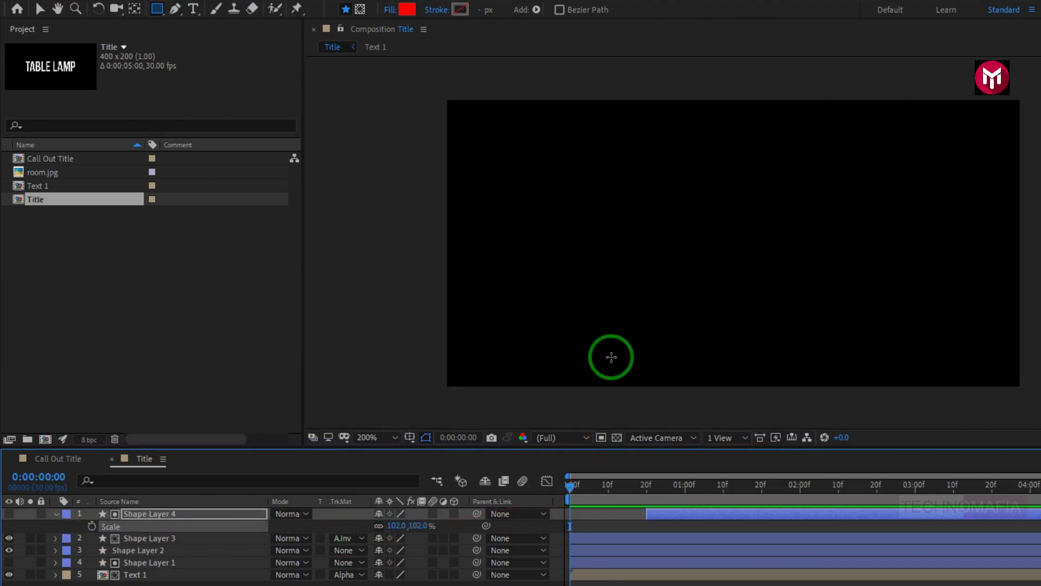
drag(574, 480, 887, 496)
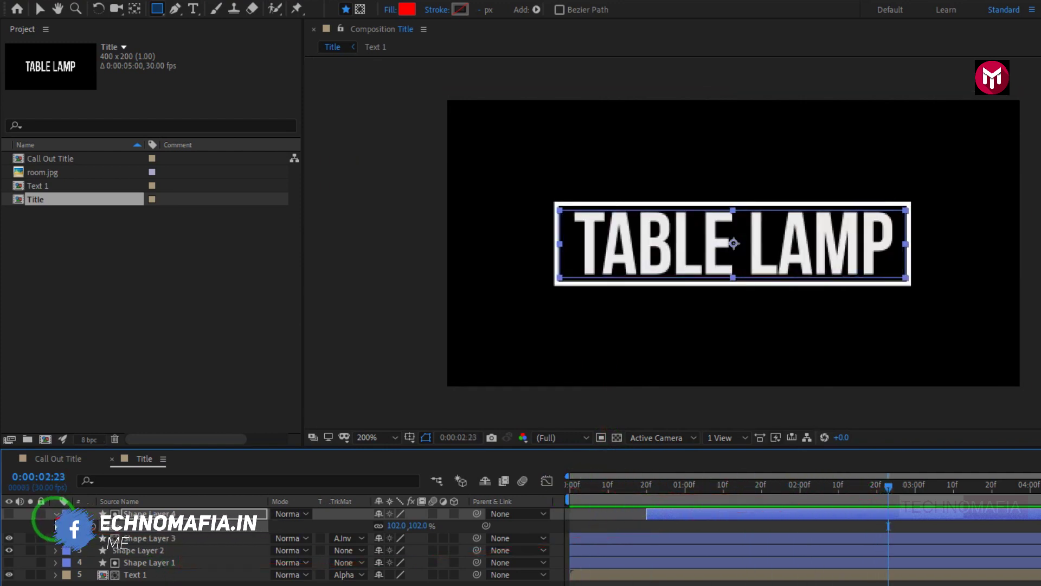
click(56, 513)
With no layer selected, set the Rectangle tool's fill to None
click(149, 579)
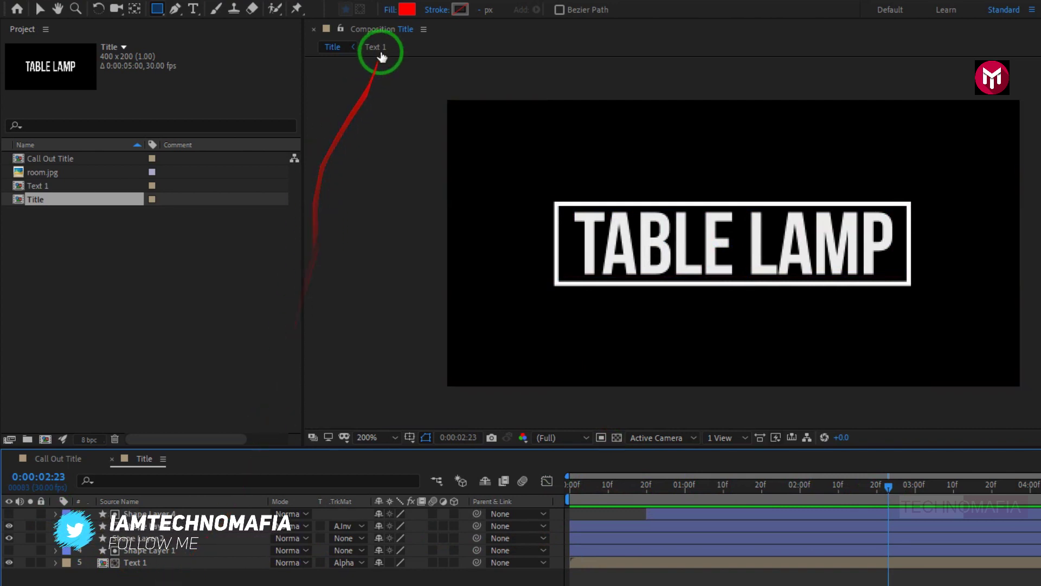
click(389, 13)
click(612, 308)
click(638, 388)
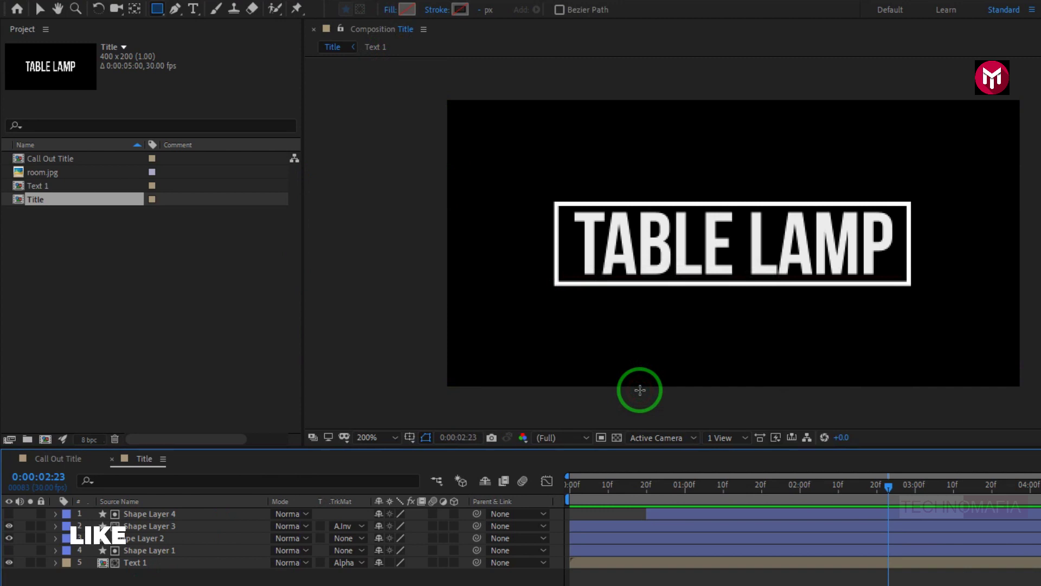
Set the stroke to a solid color and draw a larger rectangular outline around the existing white frame with a small gap
click(435, 10)
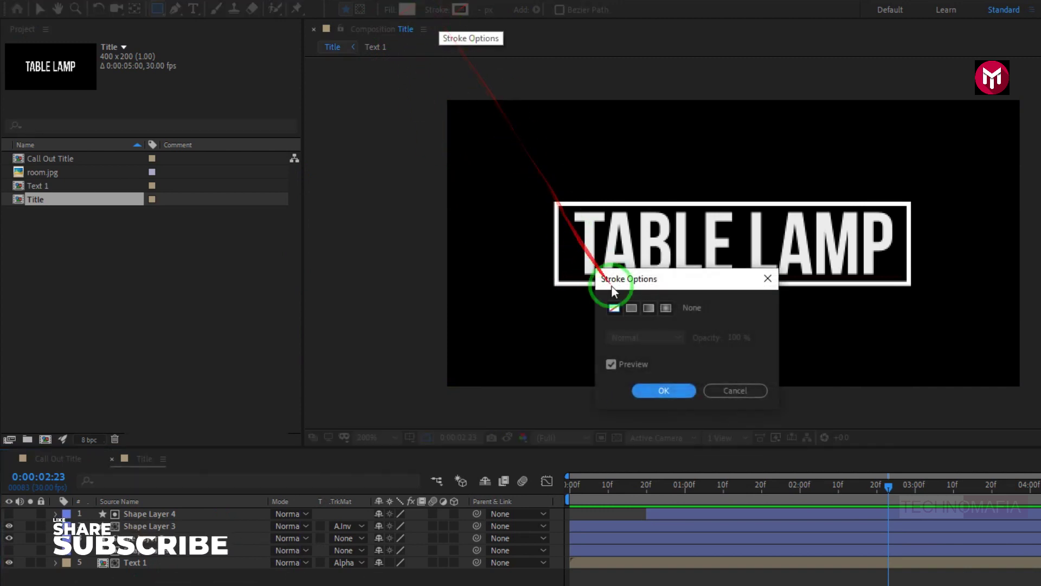
click(631, 309)
click(651, 390)
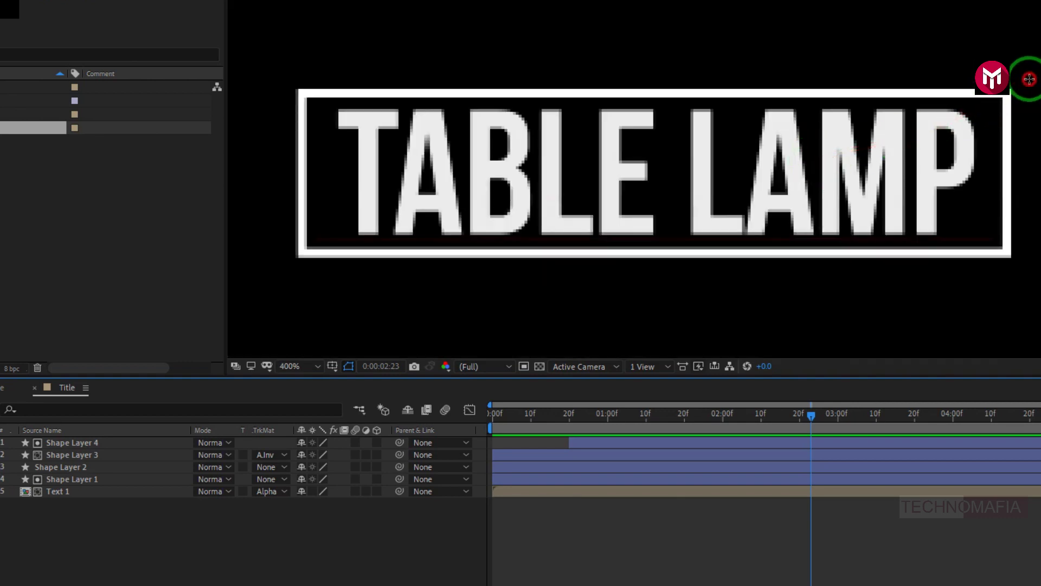
mouse_move(1029, 79)
mouse_down()
mouse_move(407, 275)
mouse_move(300, 282)
mouse_move(282, 271)
mouse_up()
drag(403, 18, 398, 34)
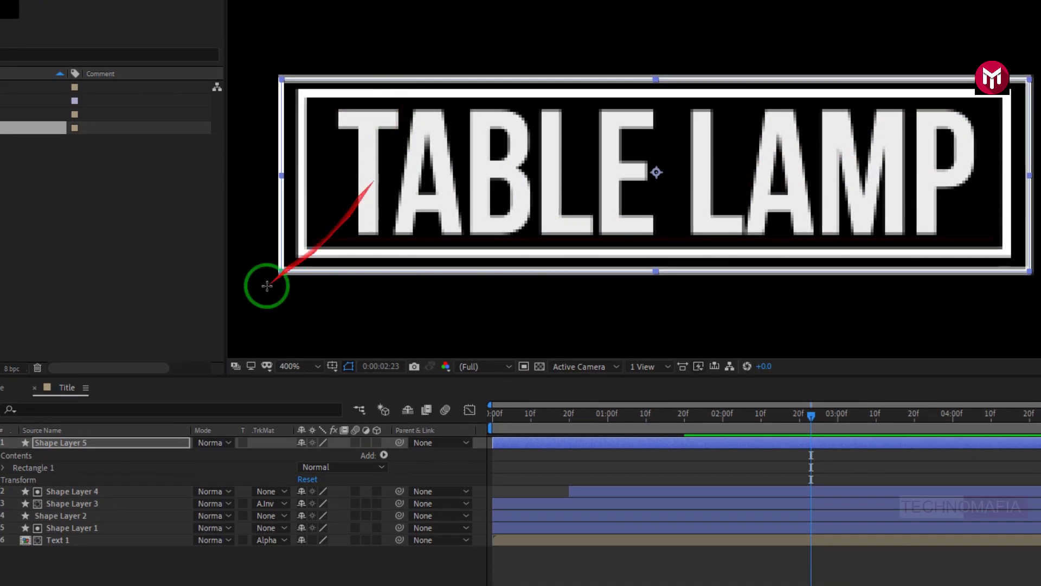
Add Trim Paths to Shape Layer 5, the outer outline, and expand its properties
click(50, 442)
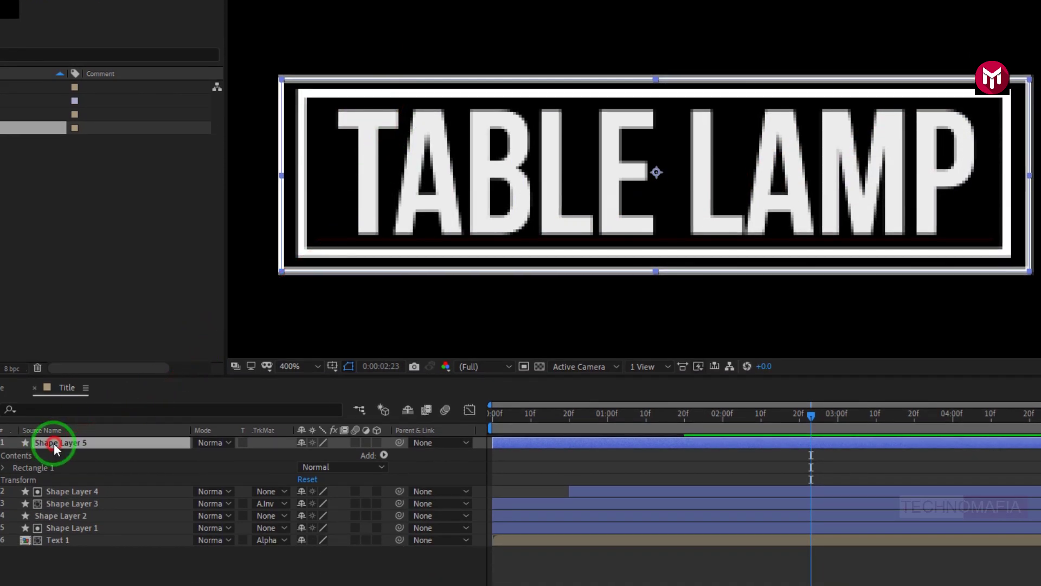
click(384, 455)
click(425, 376)
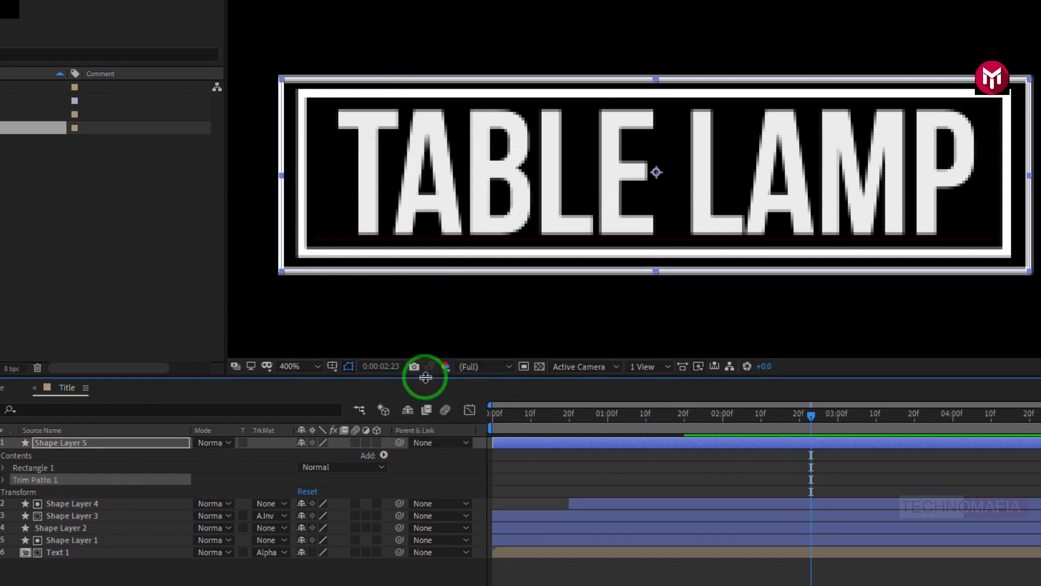
click(3, 480)
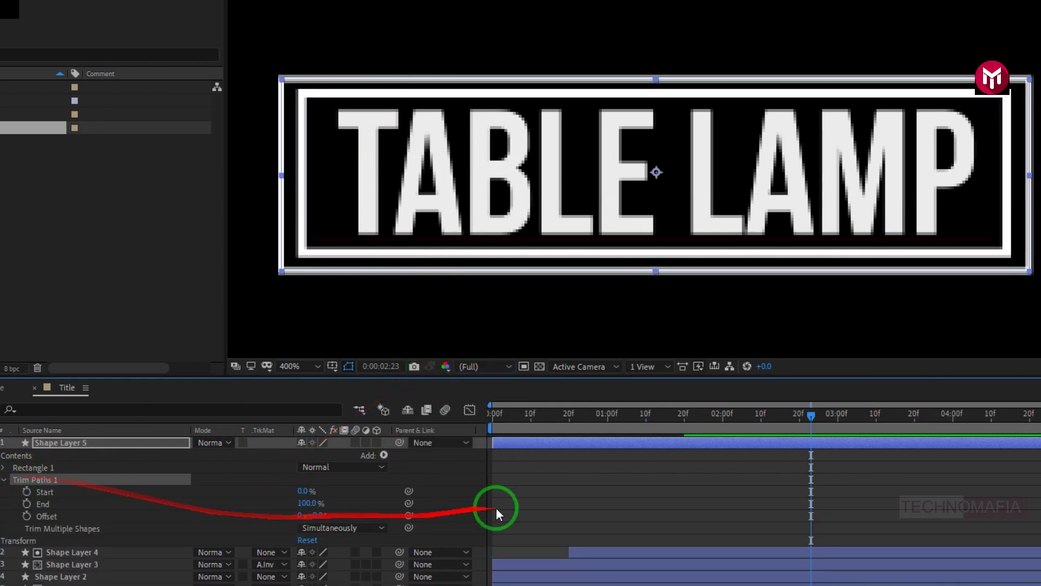
At 0:00:01:20, keyframe the outer outline's Trim Paths Start and End at 100%
click(799, 419)
click(685, 415)
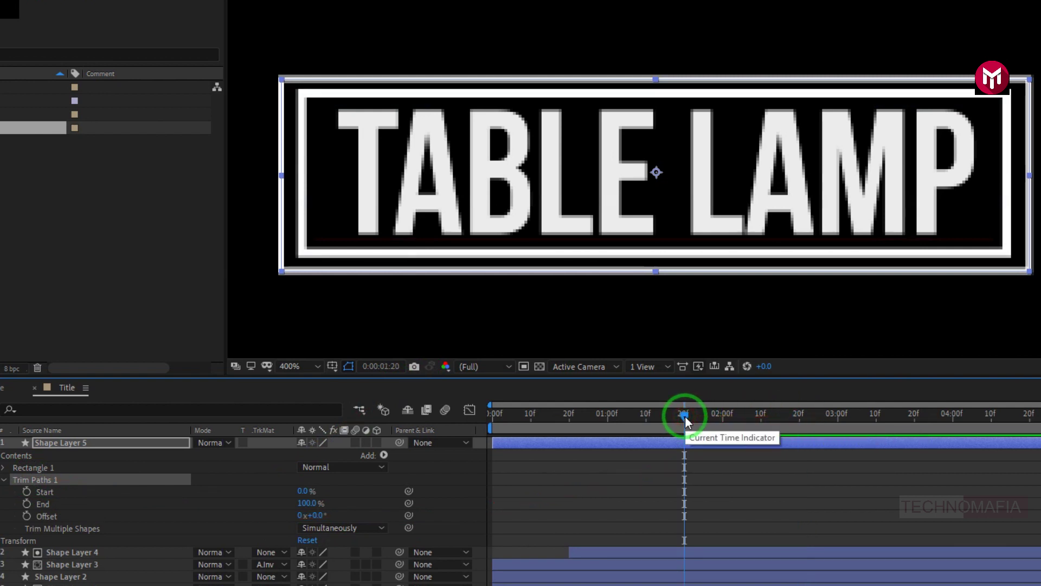
click(27, 491)
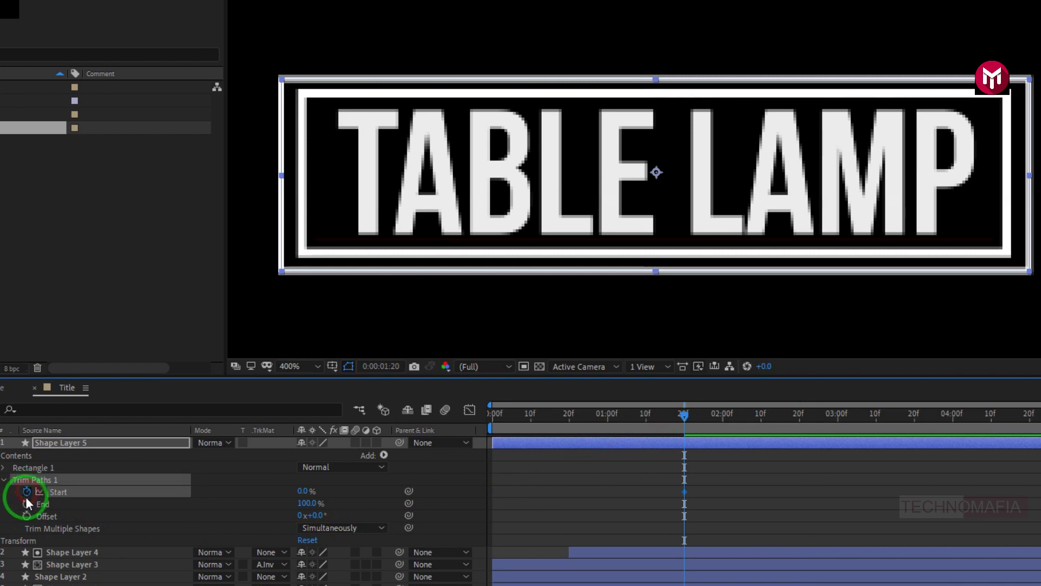
drag(298, 495, 416, 490)
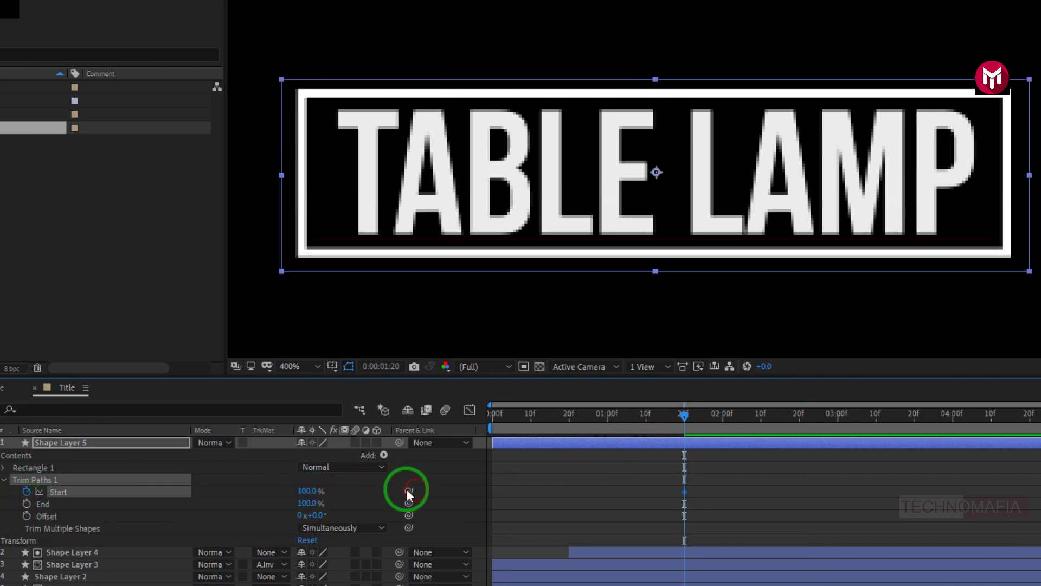
click(26, 503)
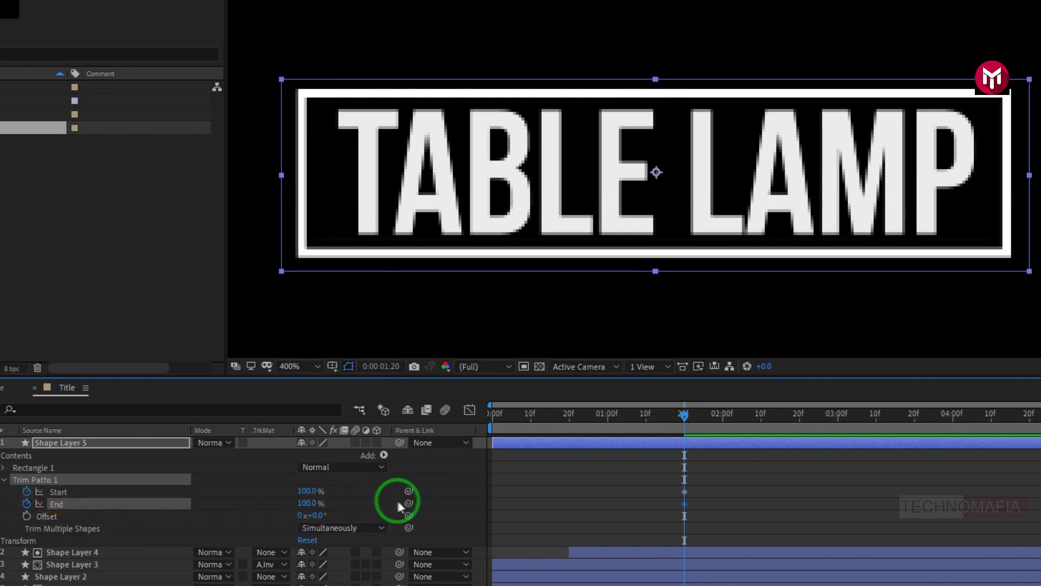
Keyframe the outer outline's Trim Paths End at 0% at 0:00:00:20 and its Start at 0% at 0:00:00:15
click(568, 421)
drag(305, 502, 226, 505)
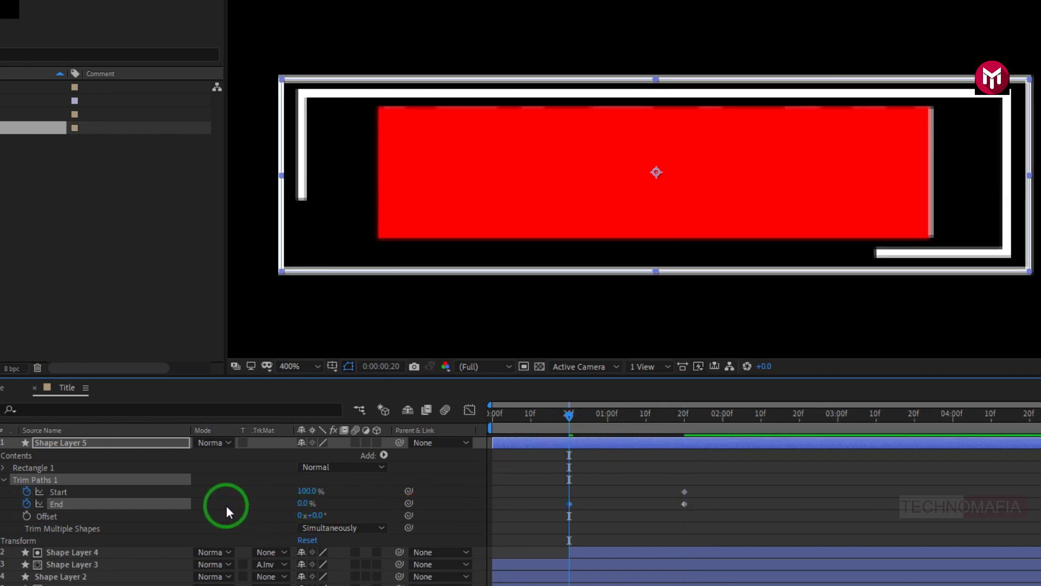
drag(566, 416, 549, 419)
mouse_move(308, 490)
mouse_down()
mouse_move(237, 499)
mouse_move(503, 452)
mouse_up()
Set Shape Layer 5's Trim Paths Offset to 50° and scrub through the outline animation
drag(545, 423, 628, 422)
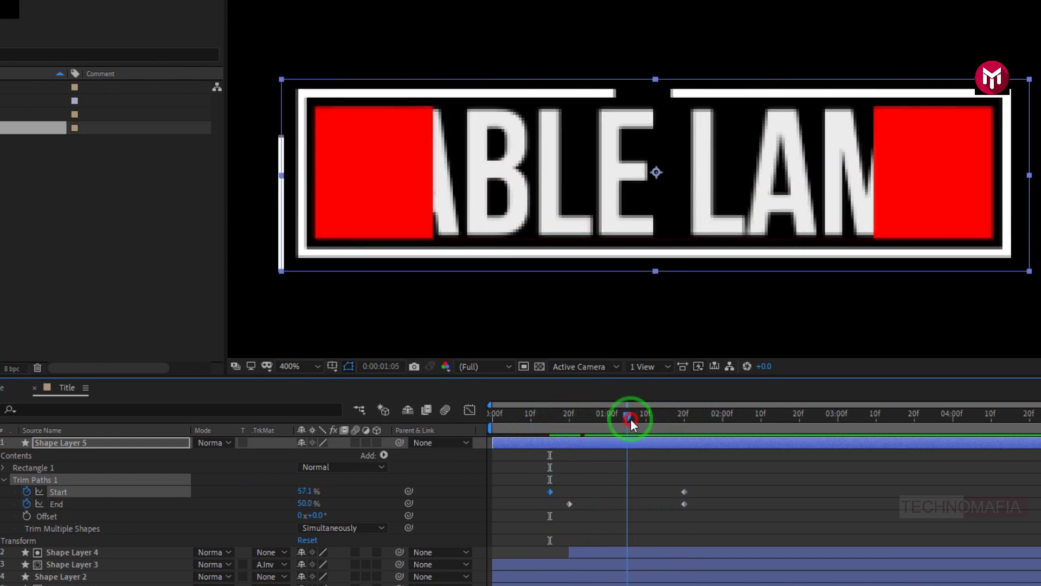
click(321, 519)
text(50)
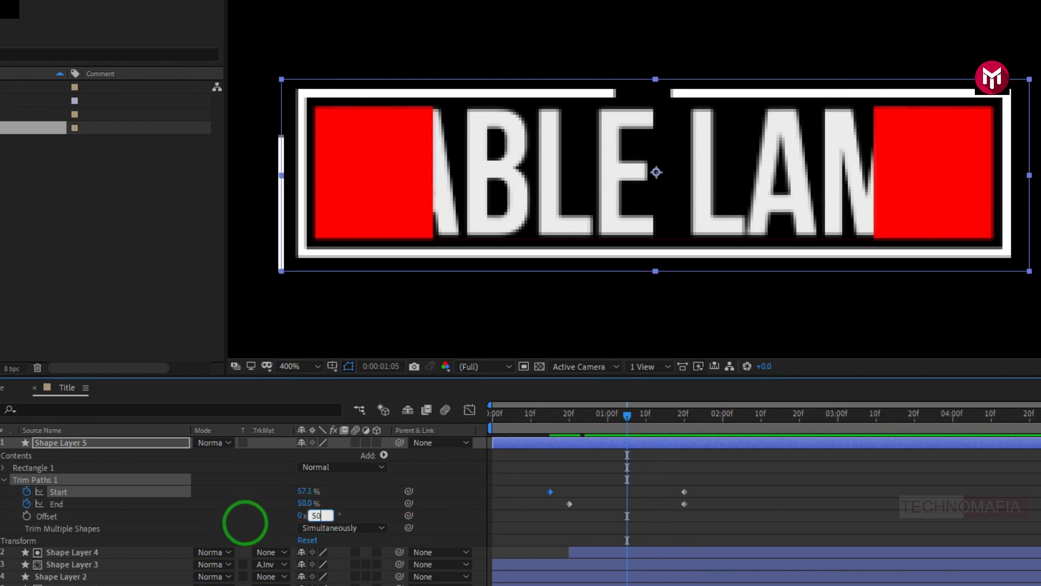
click(245, 521)
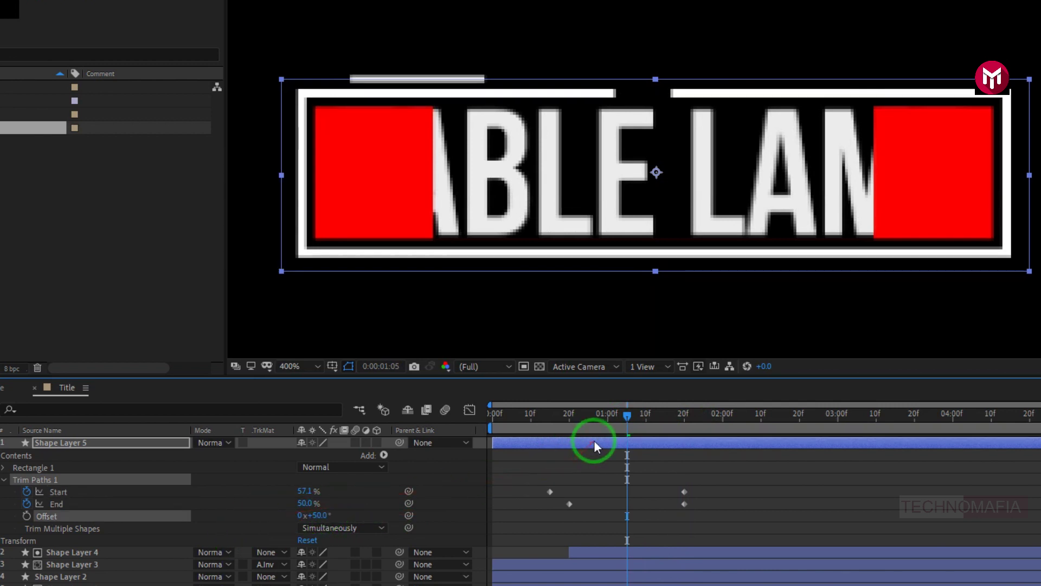
mouse_move(624, 414)
mouse_down()
mouse_move(684, 418)
mouse_move(553, 428)
mouse_up()
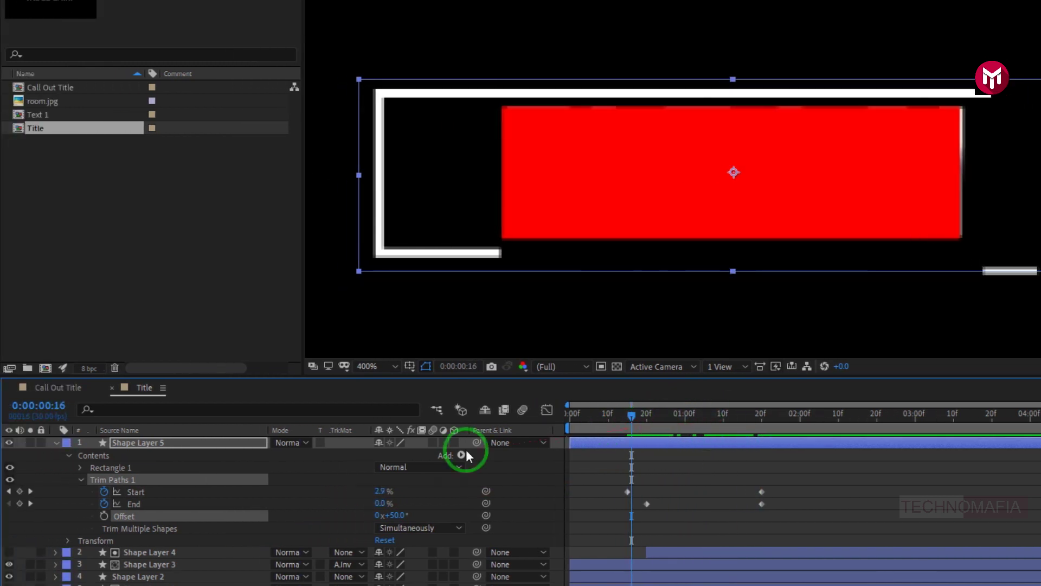
Duplicate Shape Layer 5 and set the copy's Trim Paths Offset to 250°
key(ctrl+d)
click(57, 444)
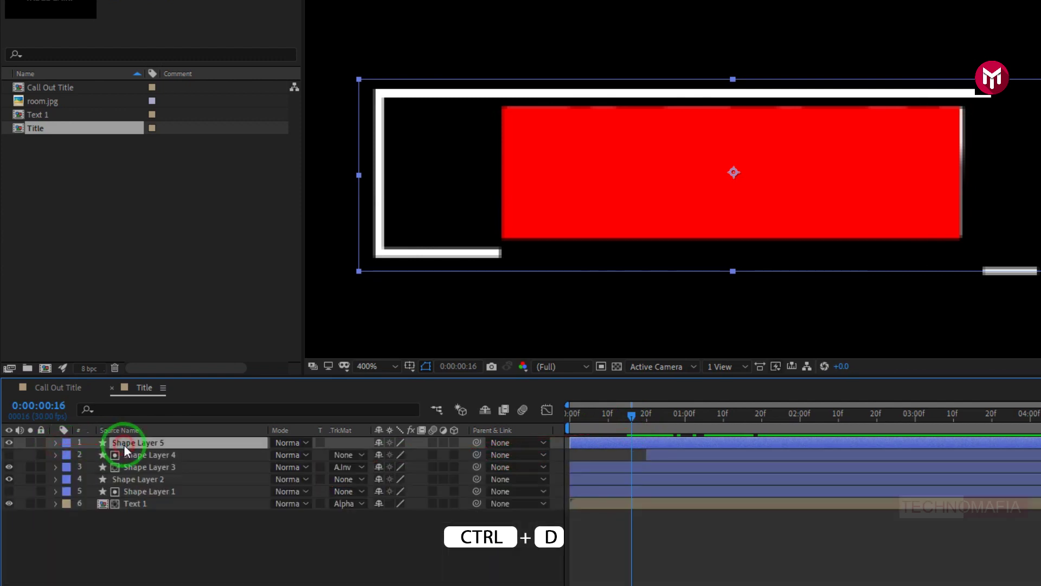
key(ctrl+d)
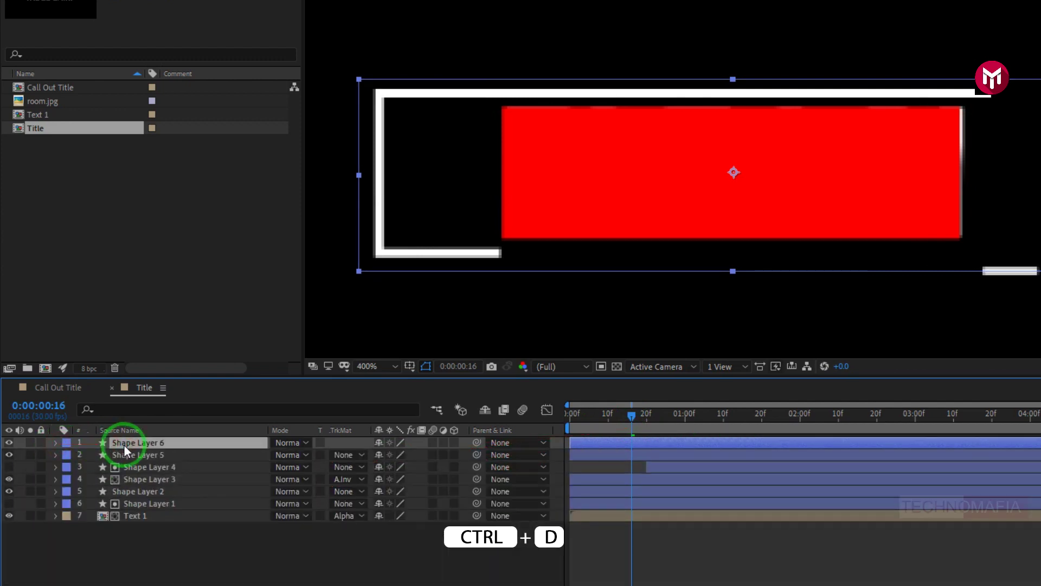
click(57, 443)
click(68, 455)
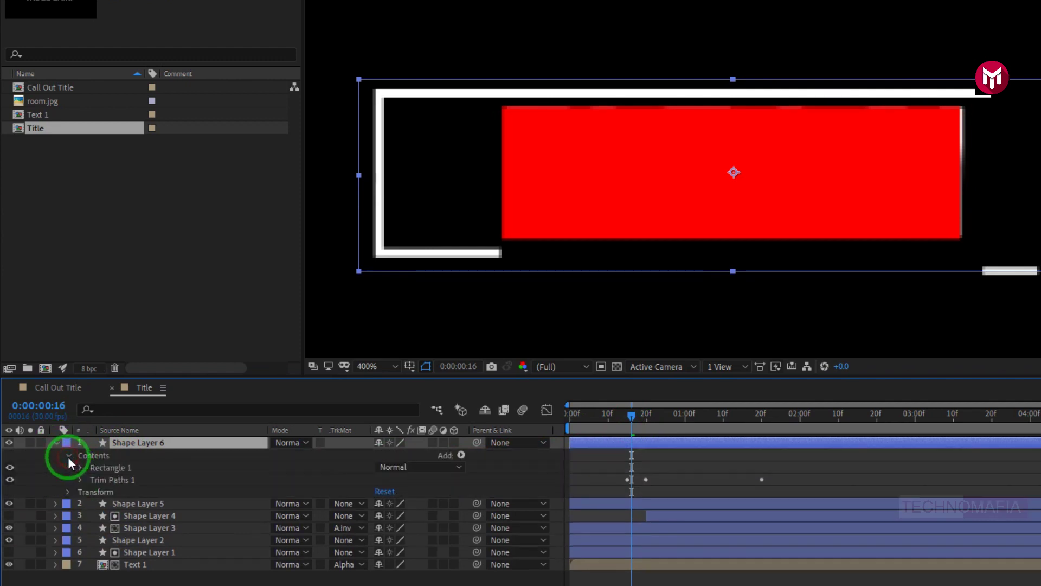
click(81, 479)
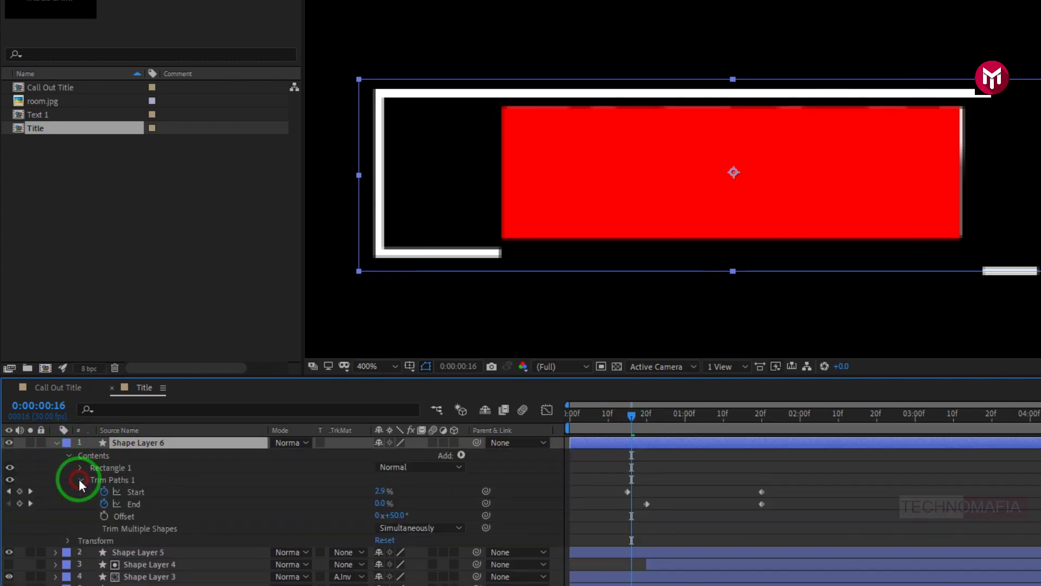
click(396, 516)
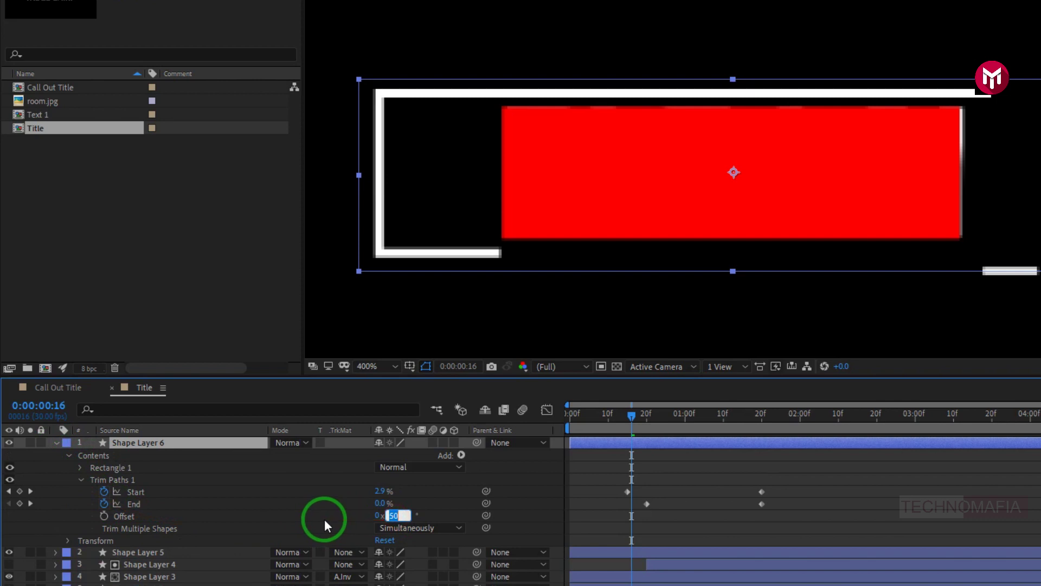
text(250)
key(Return)
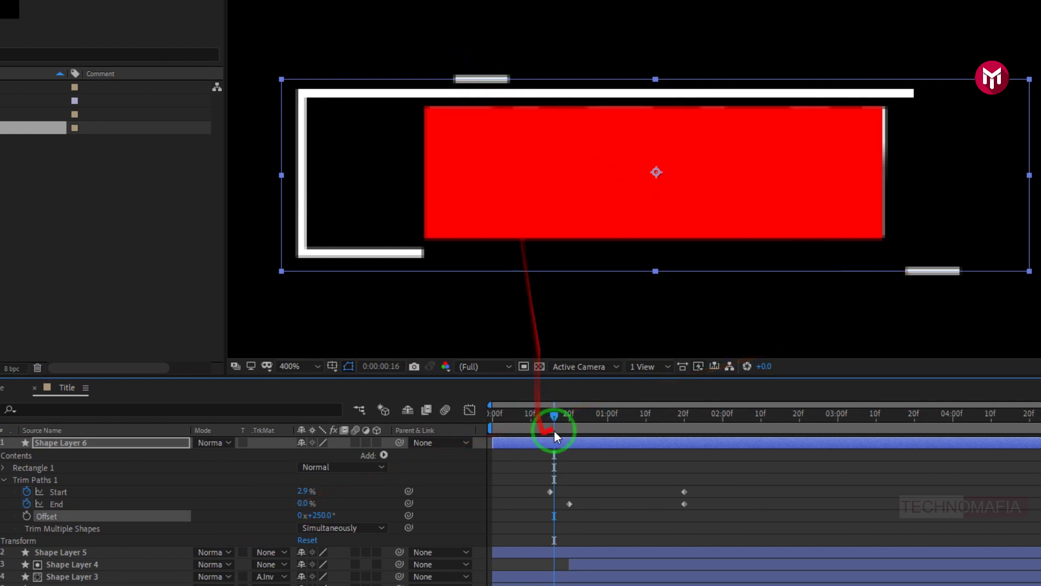
Set Shape Layer 6's Trim Paths Offset to 230° and preview the title animation from the start
drag(553, 420, 591, 419)
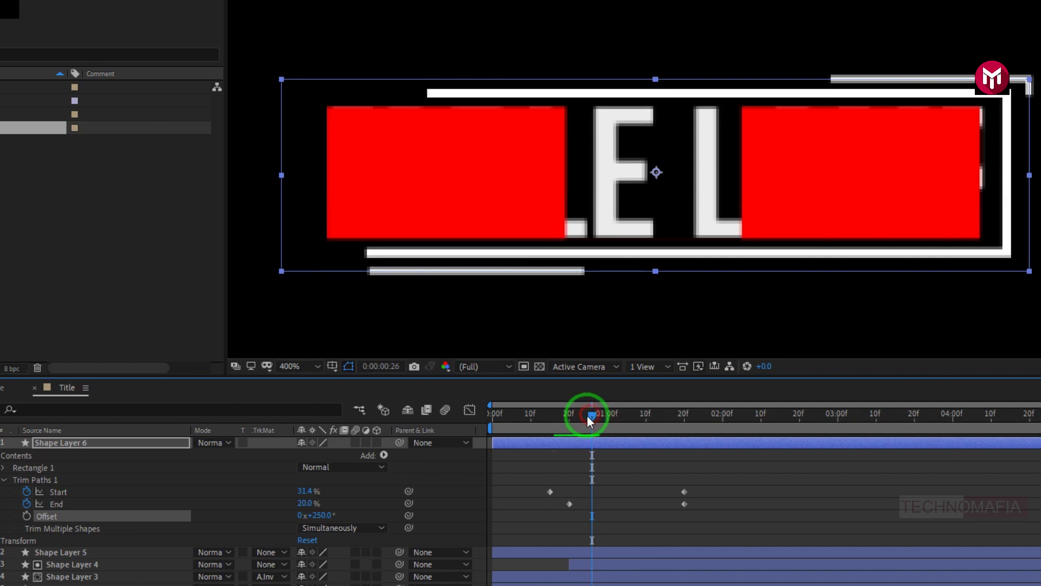
click(328, 515)
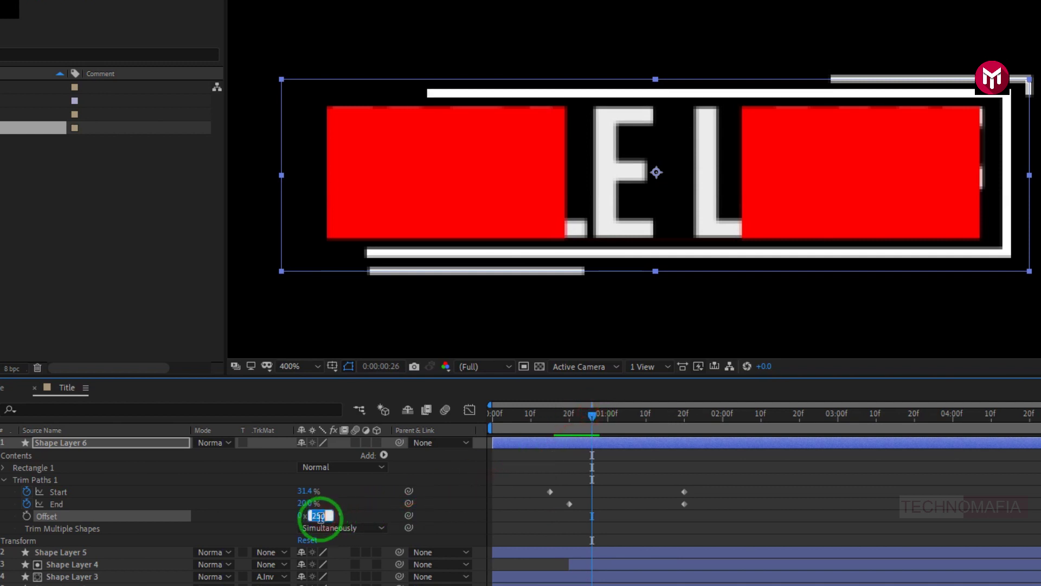
text(230)
key(Return)
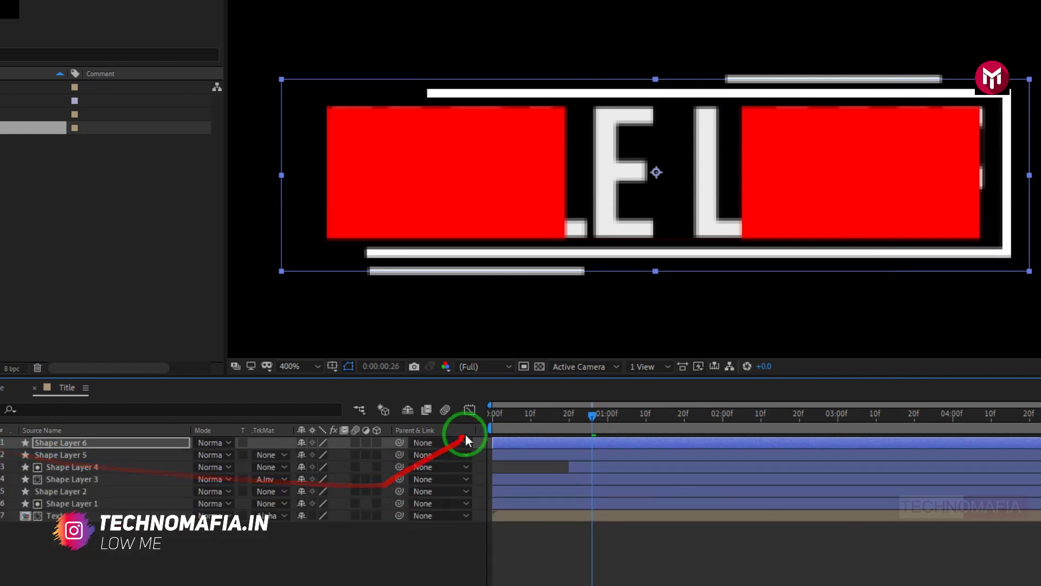
click(490, 417)
key(space)
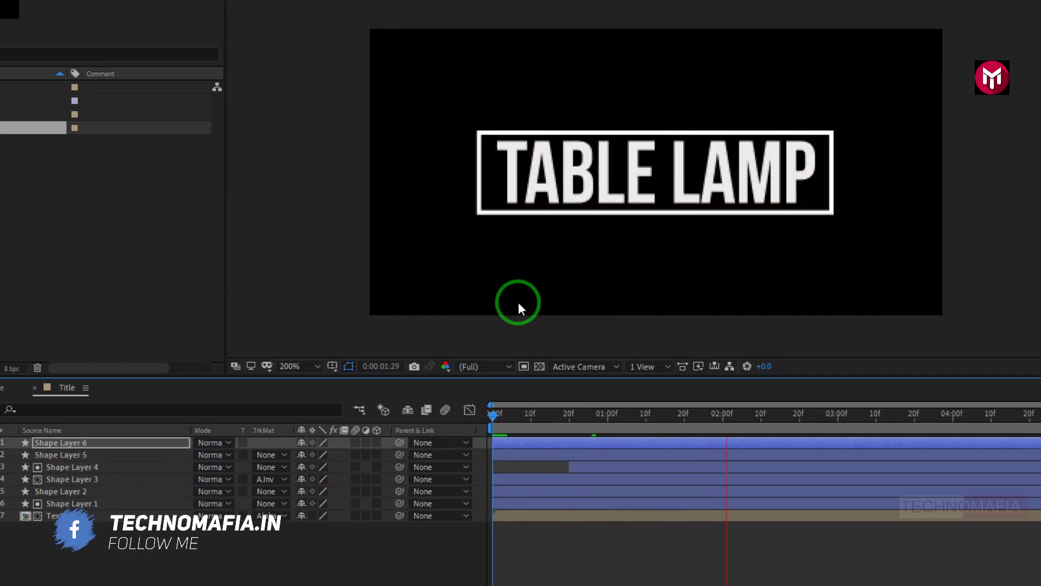
key(space)
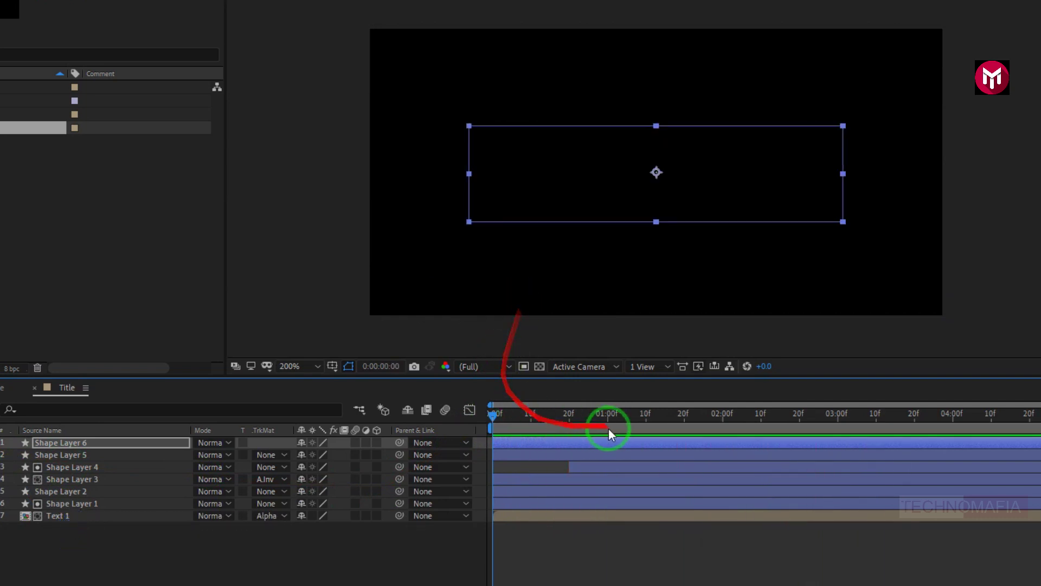
At 0:00:03:08, with no layer selected, add the text "Price : $79.99" below the TABLE LAMP title
drag(713, 418, 868, 422)
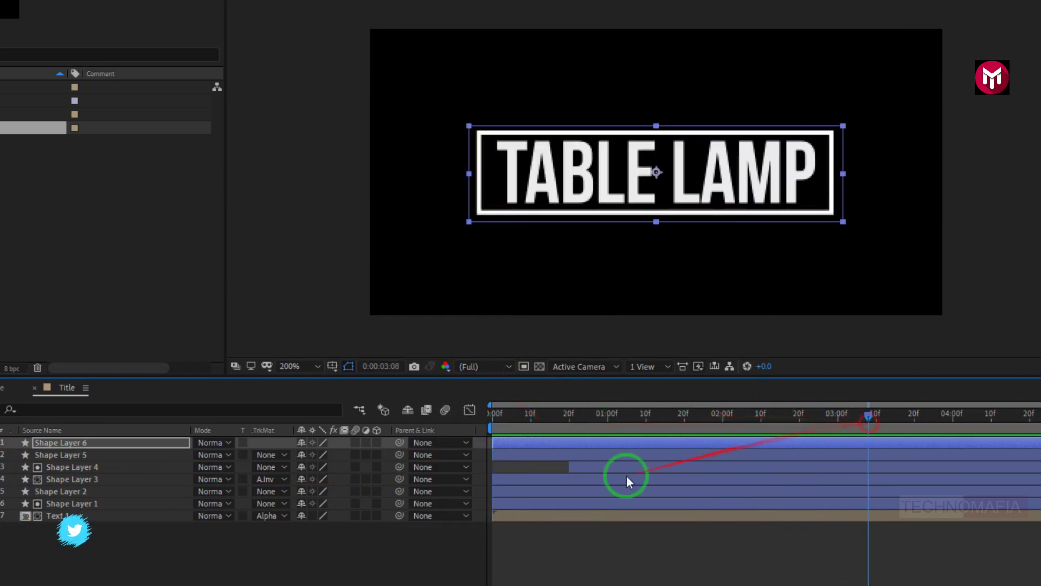
click(286, 552)
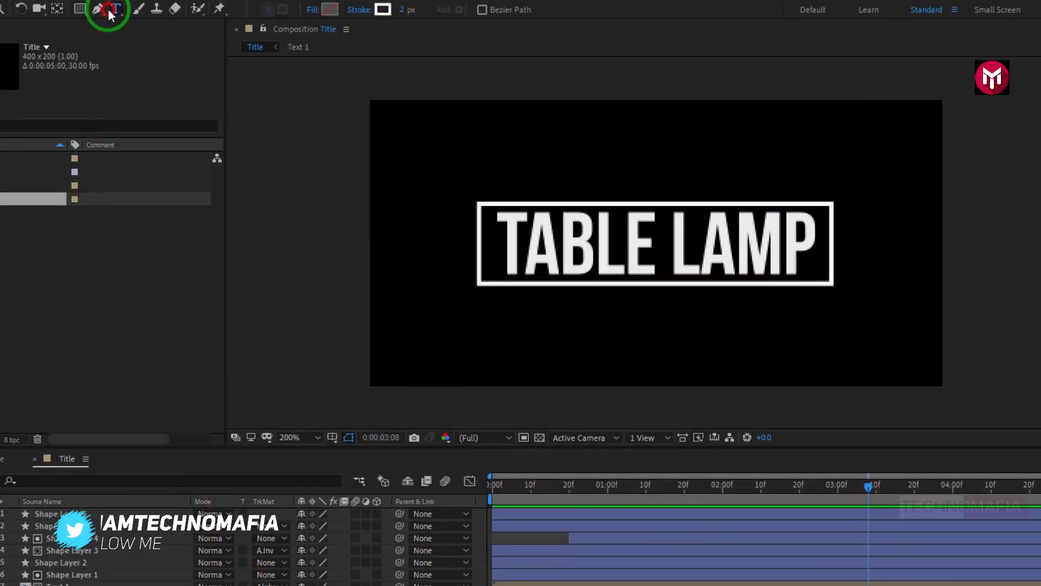
click(115, 9)
click(548, 341)
text(Price)
text( : $1)
text(7)
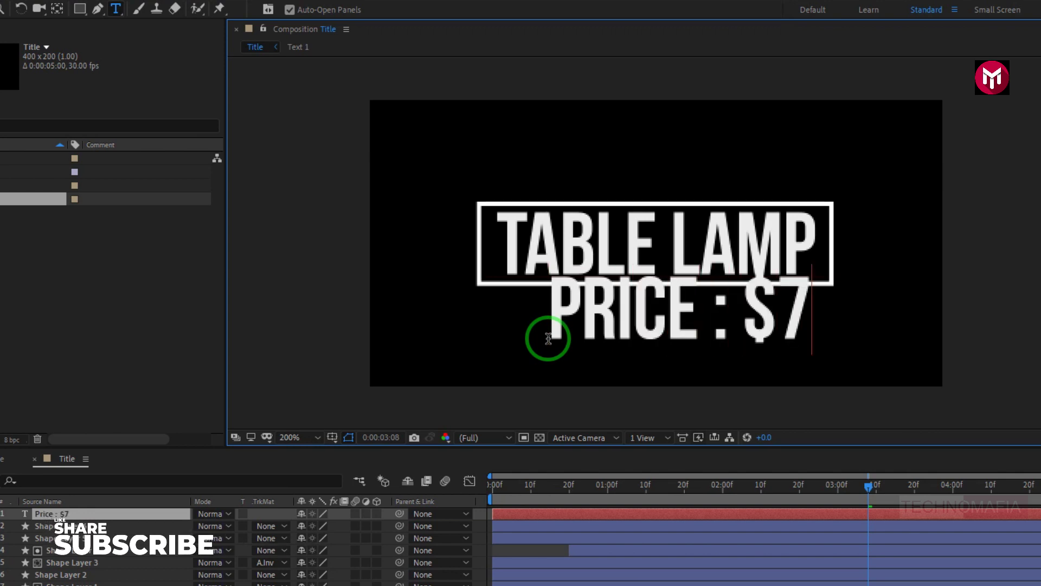
text(9.99)
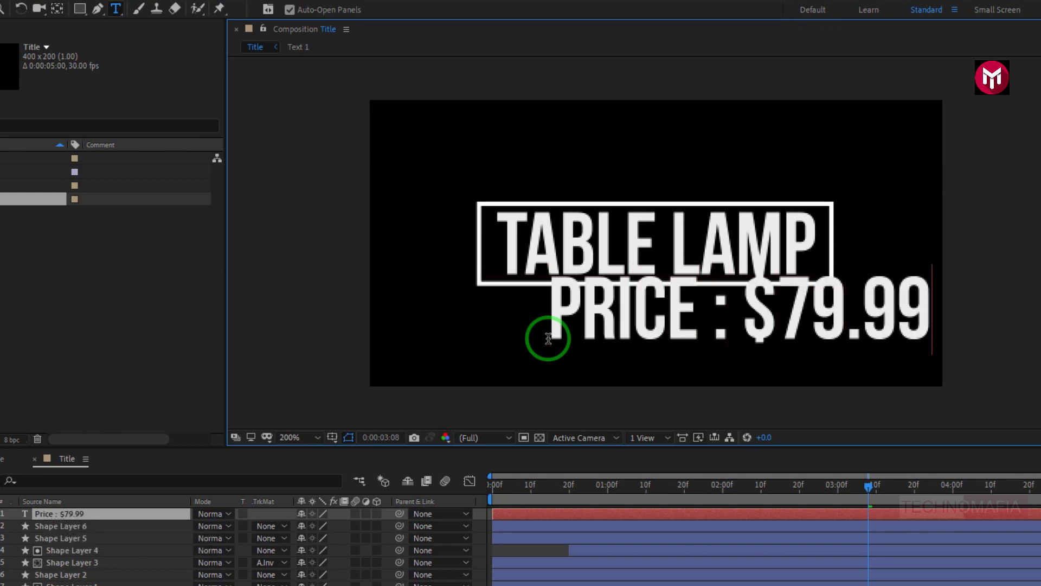
key(Escape)
Reduce the price text's font size and center it just beneath the white frame, slightly narrower than the frame
drag(636, 337, 569, 351)
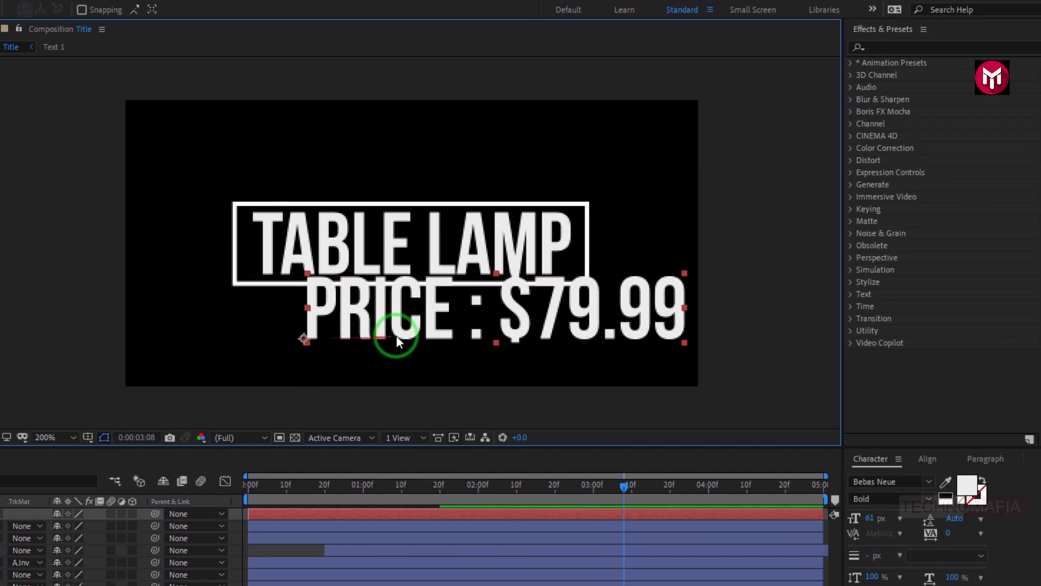
drag(323, 350, 323, 353)
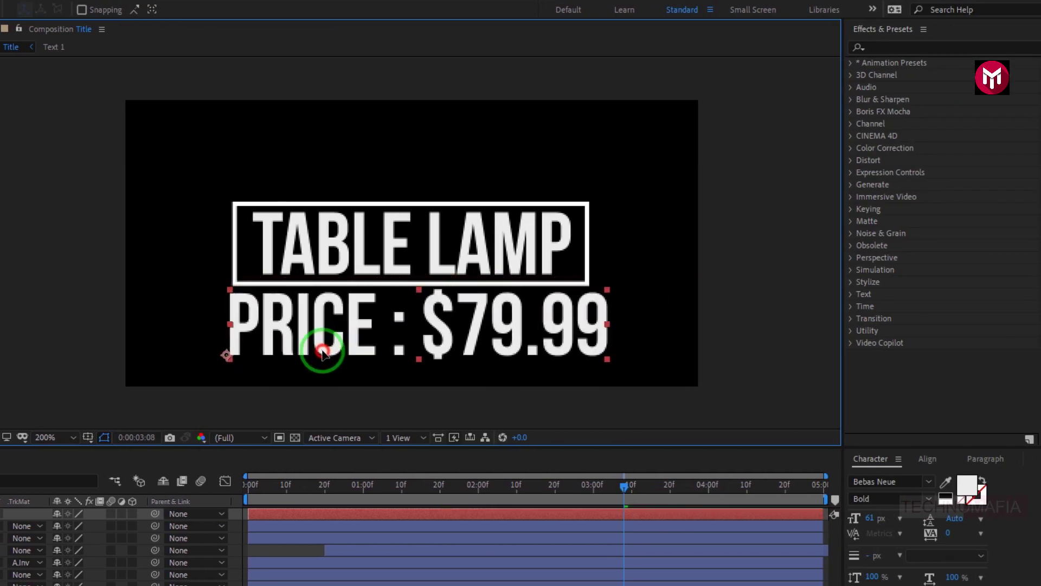
drag(869, 518, 751, 482)
drag(330, 332, 350, 322)
drag(864, 519, 868, 522)
drag(379, 333, 364, 331)
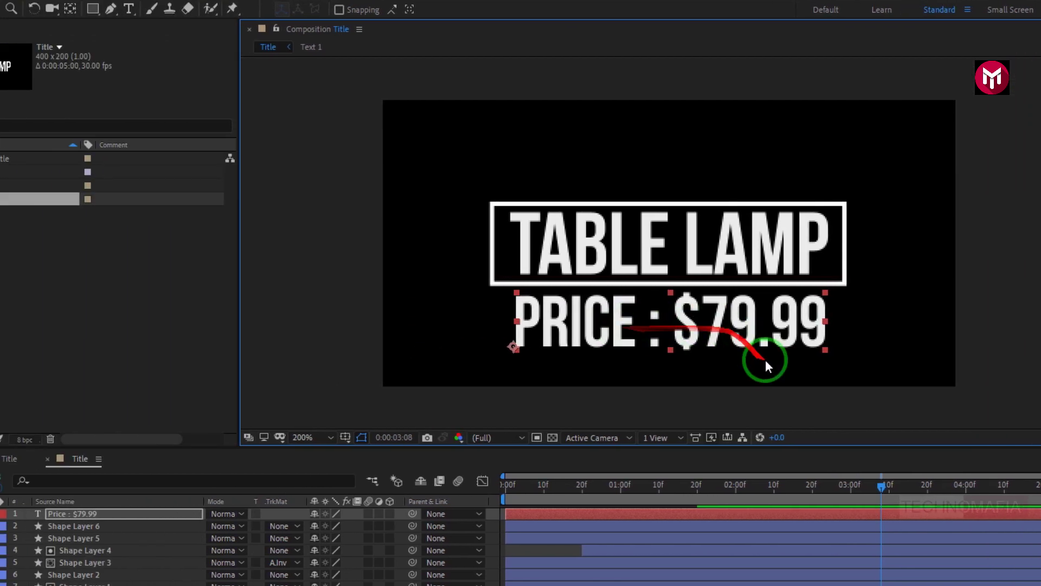
Go to 0:00:02:00 and pre-compose the price text layer as "Text 2", moving all attributes into the new composition
drag(488, 480, 479, 489)
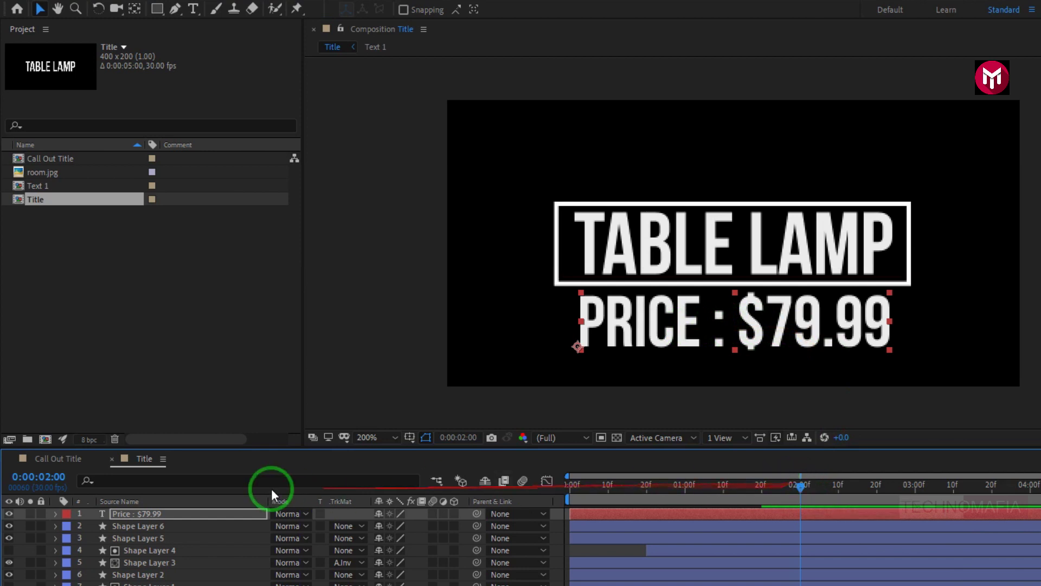
right_click(152, 515)
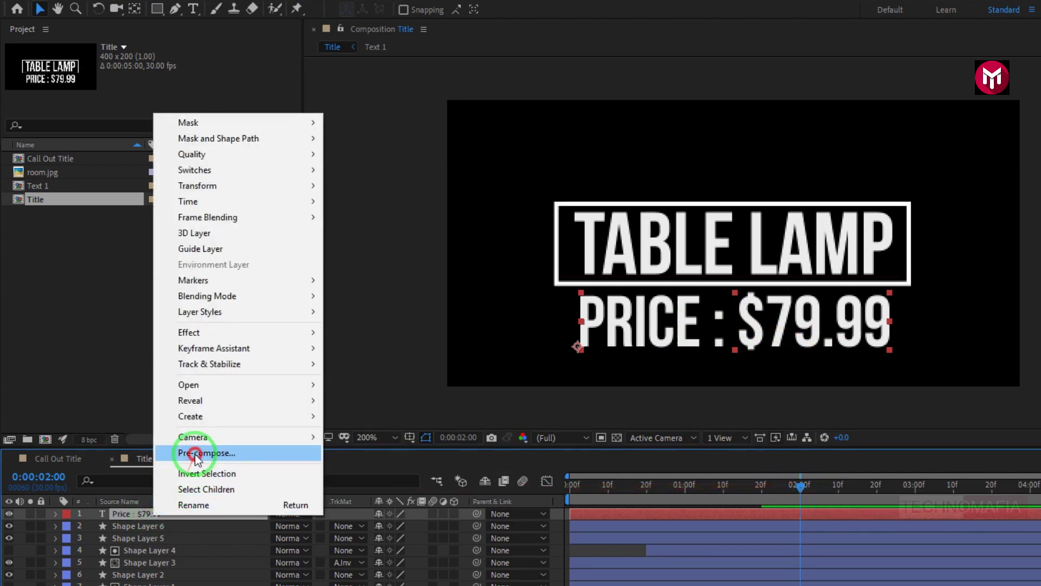
click(195, 453)
text(Text 2)
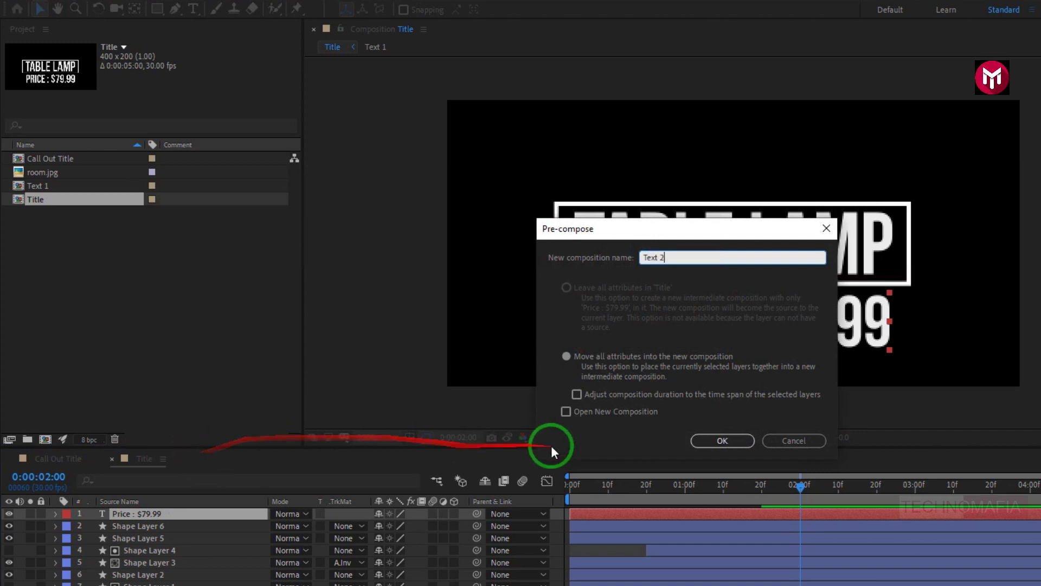
click(697, 441)
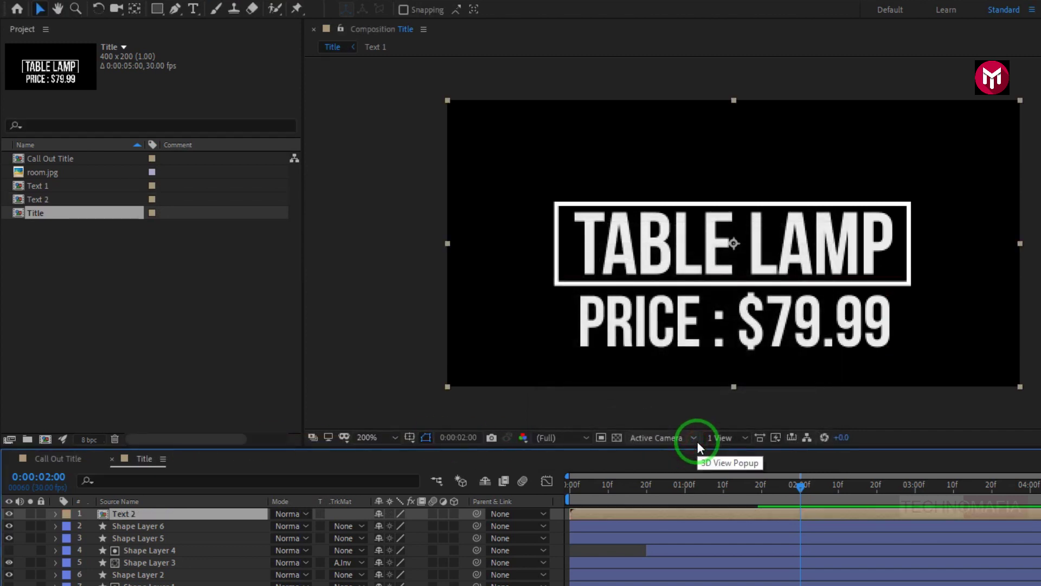
Keyframe Text 2's Position at 0:00:02:00, and set it to 200.0, 49.0 at 0:00:01:20 so the price slides down
key(p)
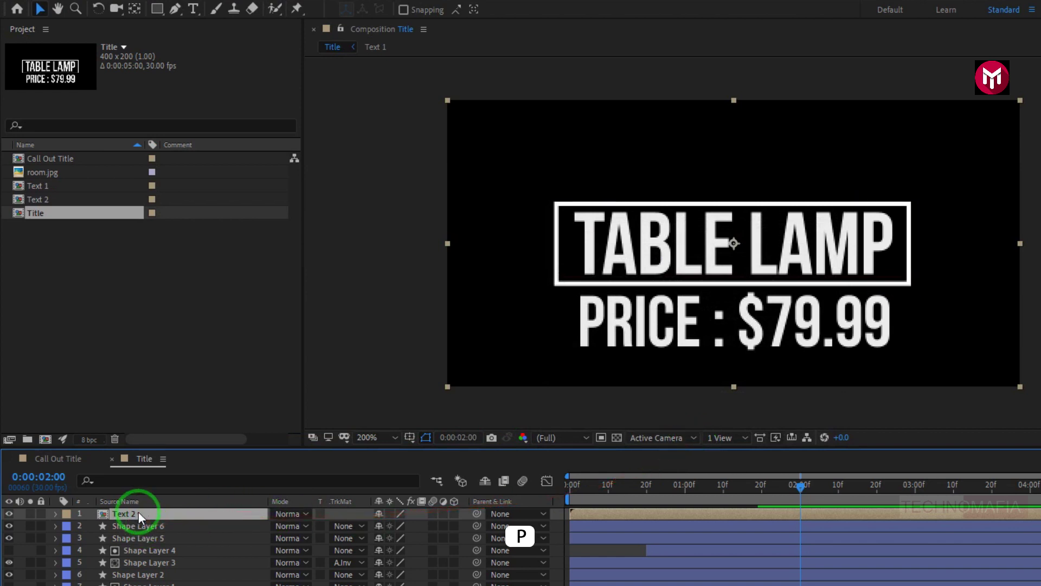
drag(138, 512, 803, 499)
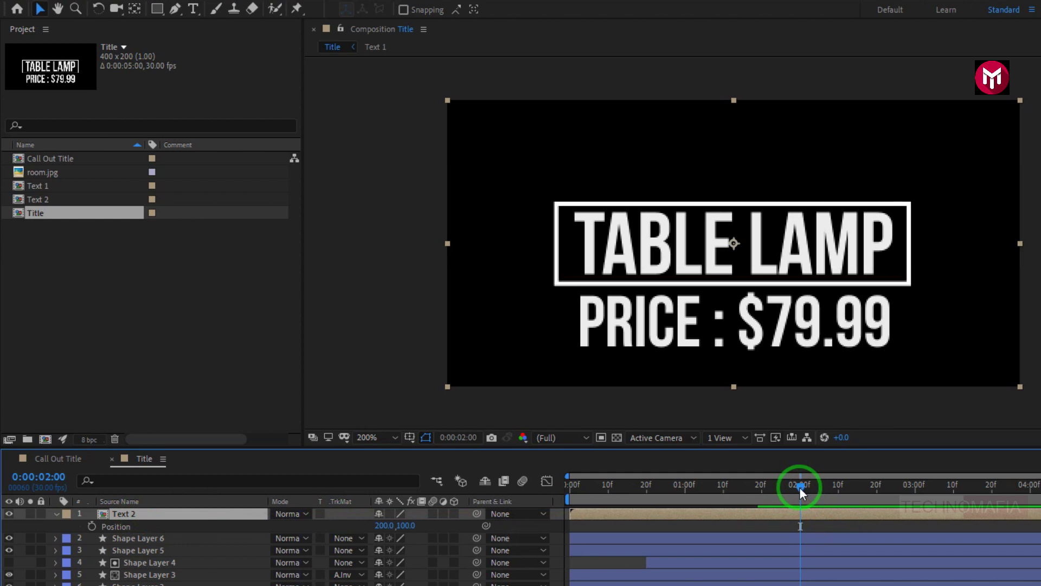
drag(799, 488, 758, 489)
click(92, 526)
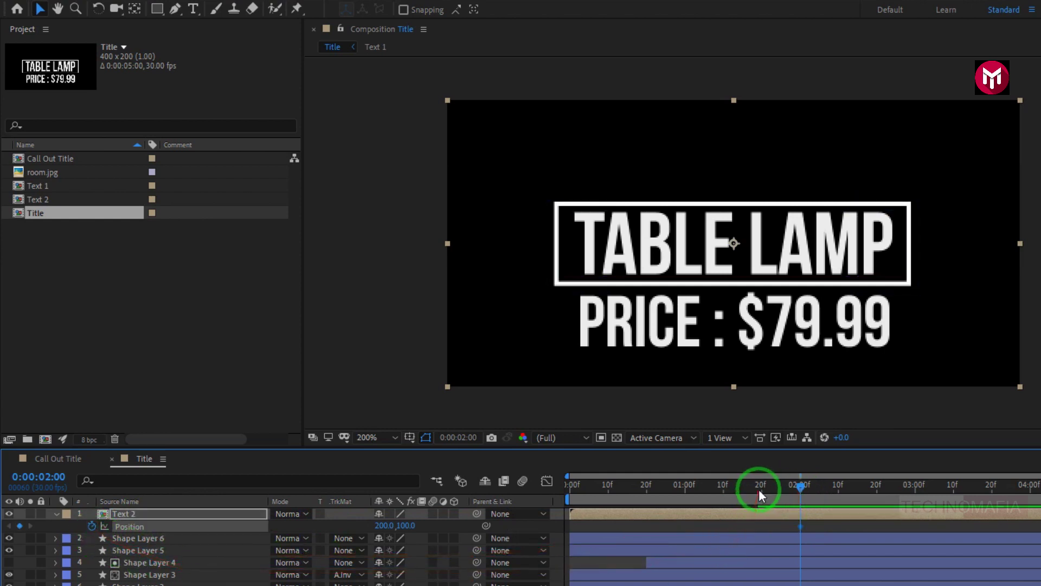
click(762, 483)
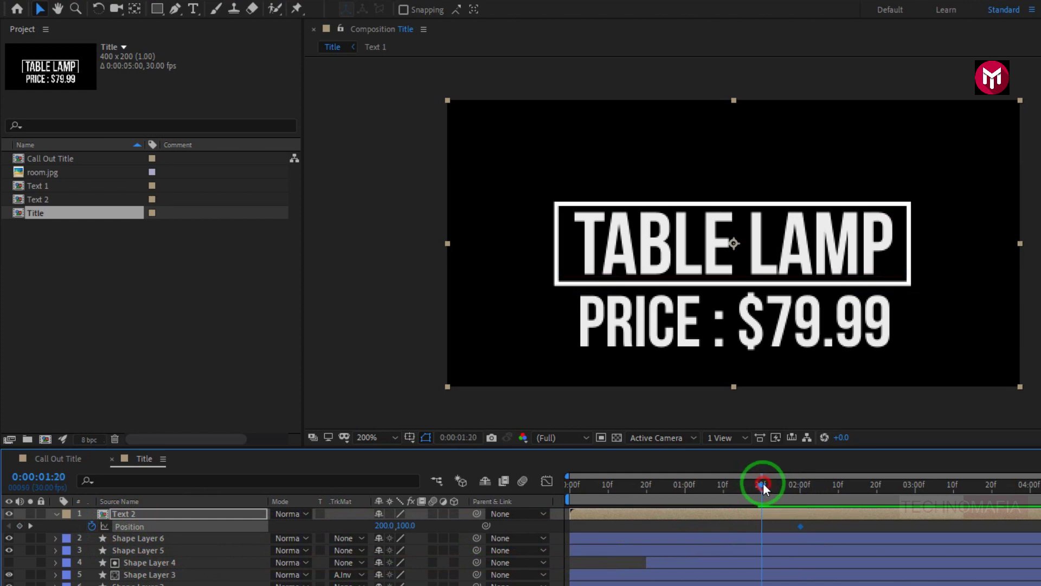
drag(408, 526, 374, 530)
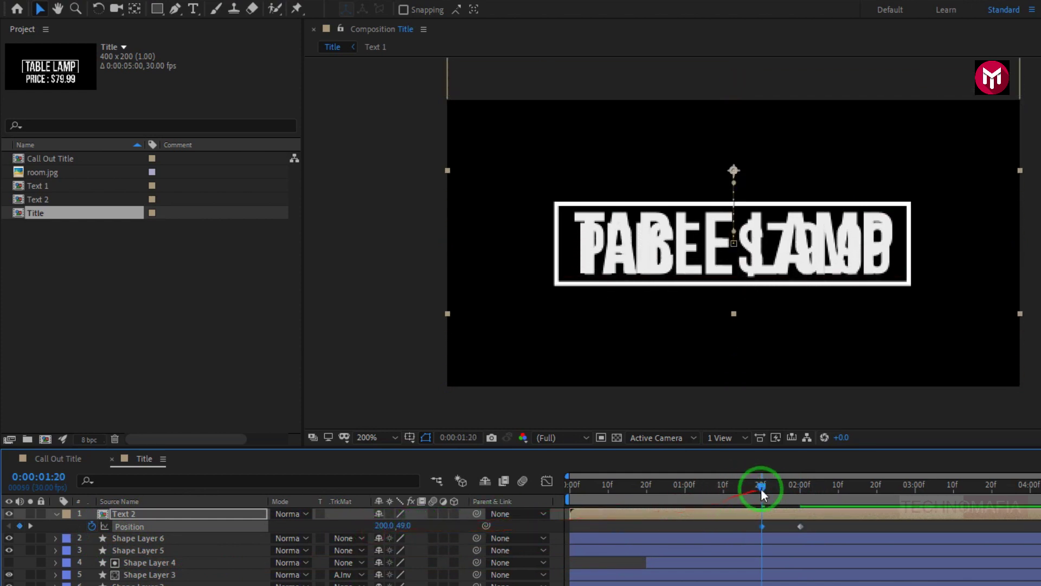
Apply Easy Ease to Text 2's Position keyframe at 0:00:02:00 and collapse the layer's properties
drag(762, 486, 824, 482)
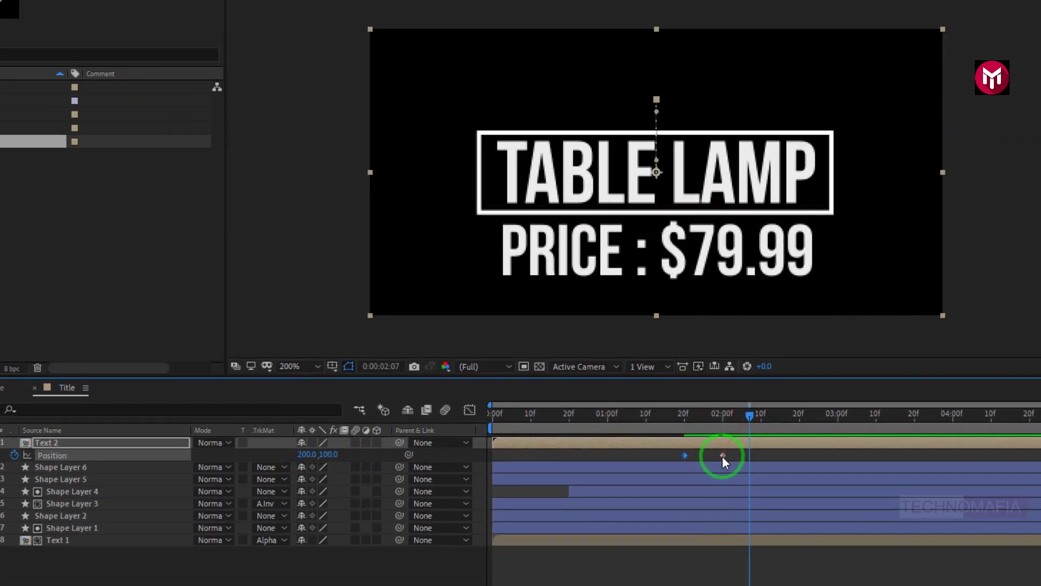
right_click(799, 526)
mouse_move(831, 519)
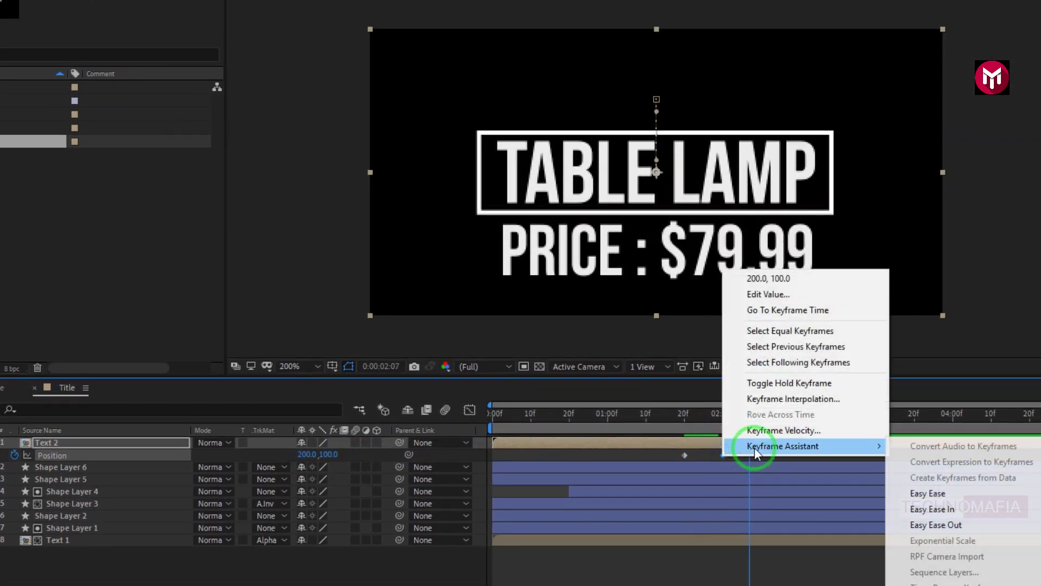
click(950, 494)
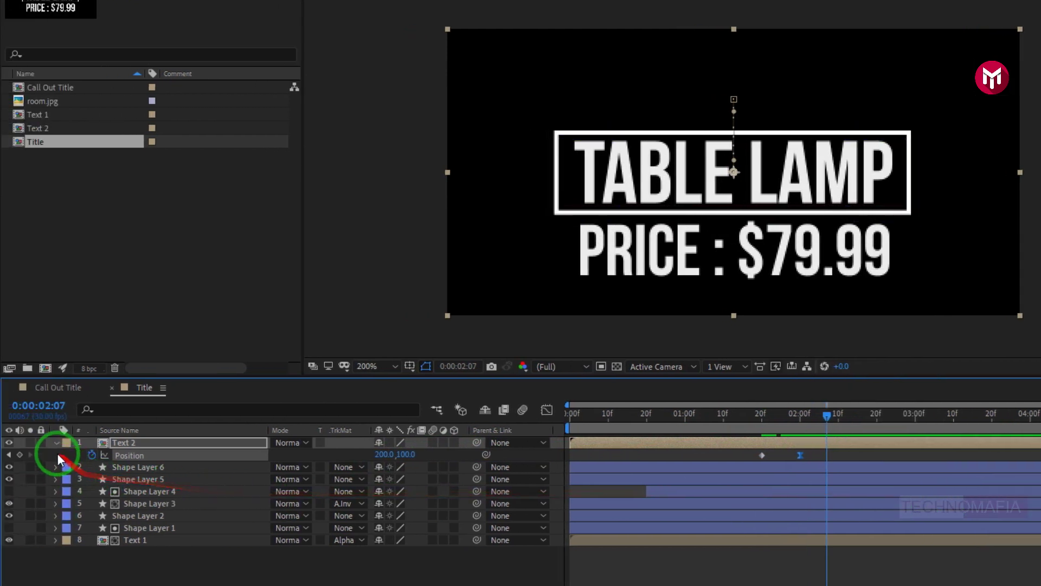
click(57, 443)
With no layer selected, draw a red rectangle without stroke just beneath the white frame, covering the price text
click(137, 544)
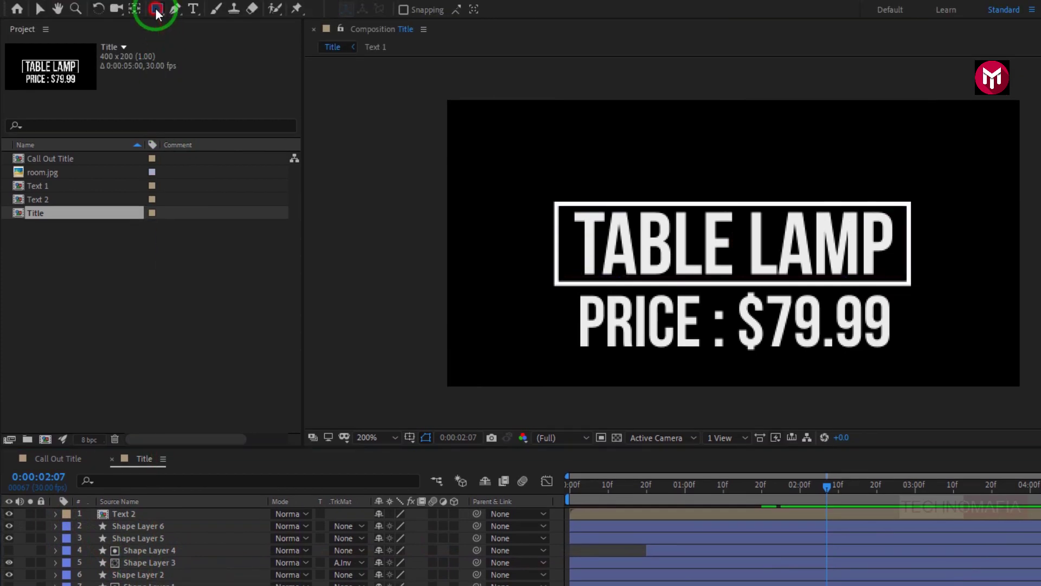
click(157, 12)
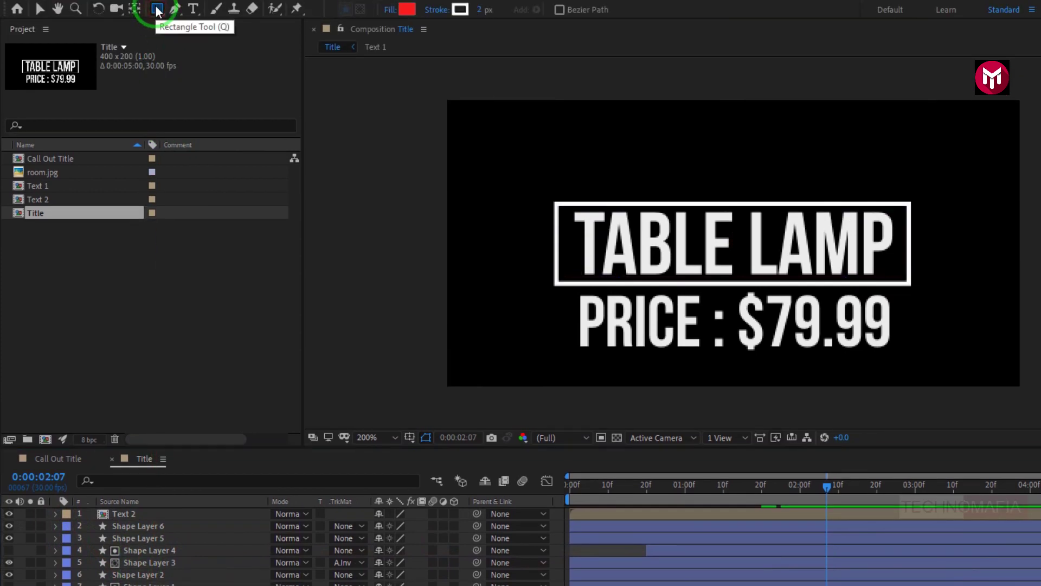
click(434, 17)
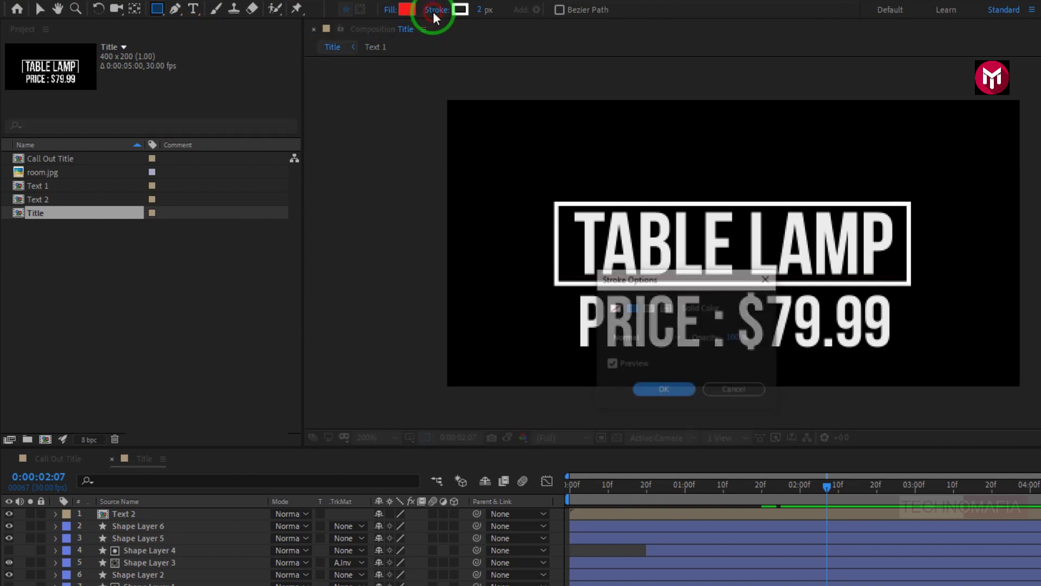
click(613, 307)
click(650, 392)
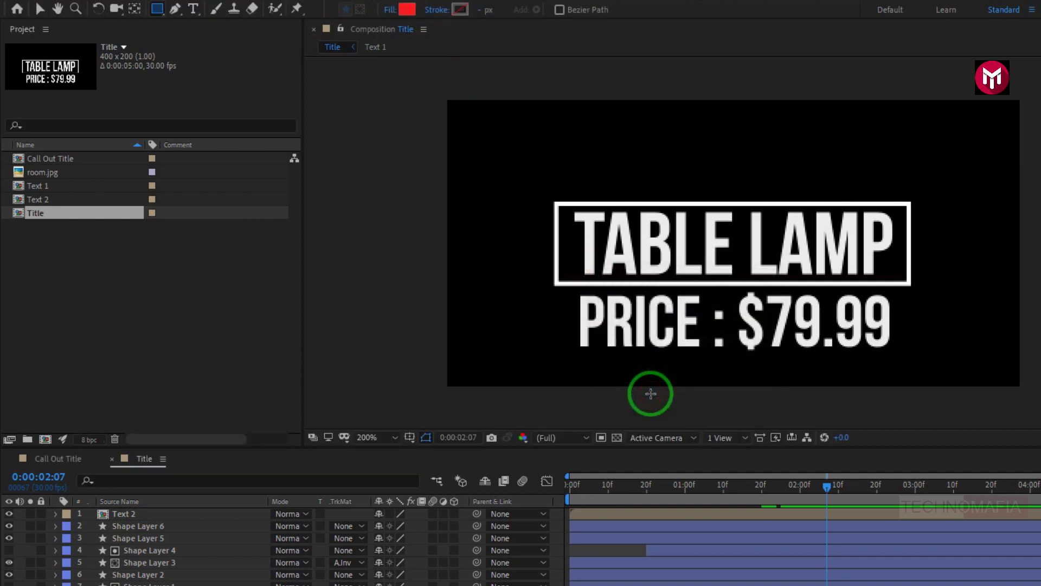
drag(908, 291, 566, 357)
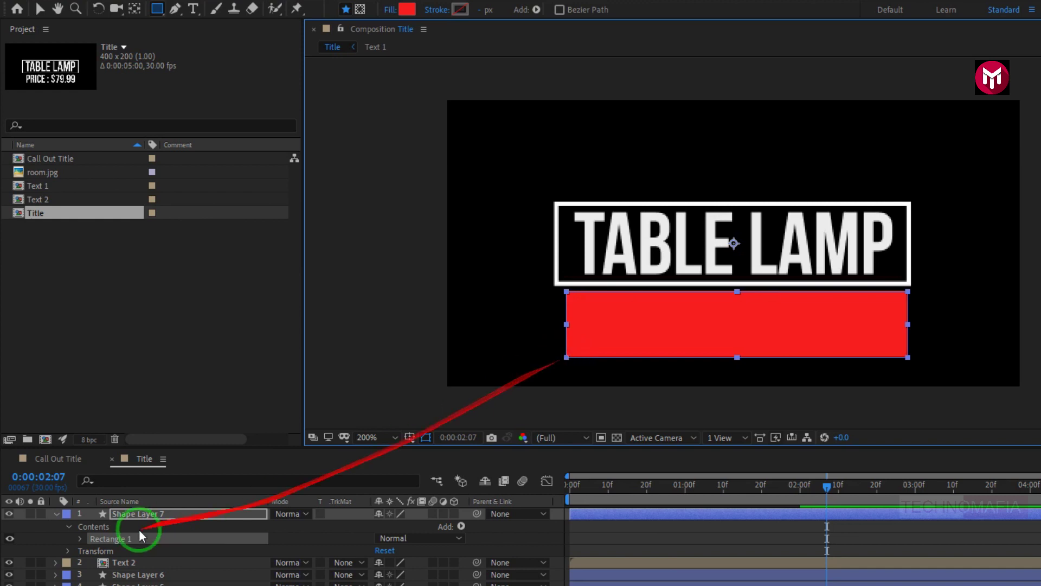
click(56, 514)
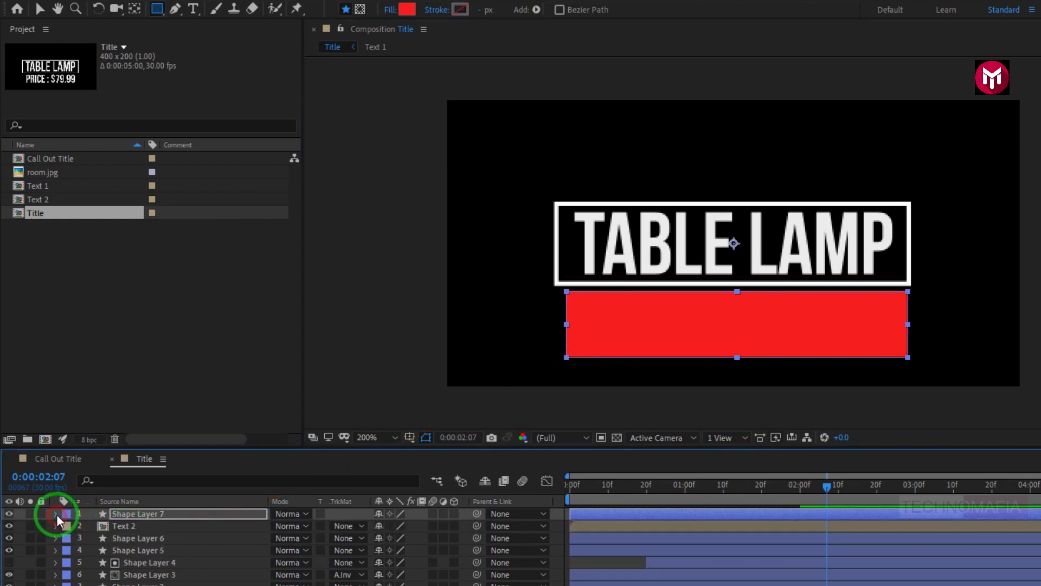
Set Text 2's track matte to Alpha Matte "Shape Layer 7" and preview the title animation from the start
click(125, 526)
click(342, 525)
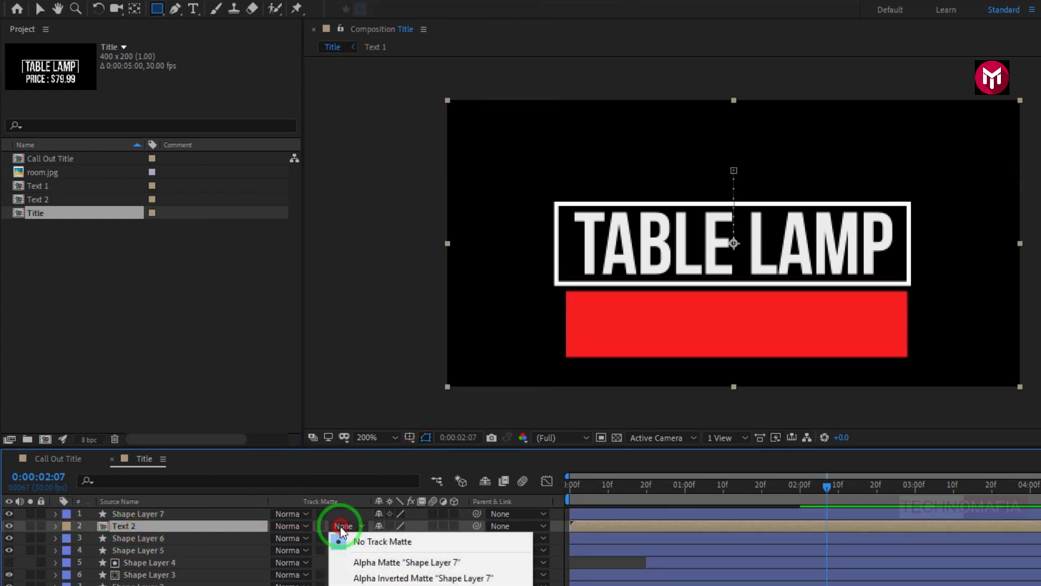
click(457, 563)
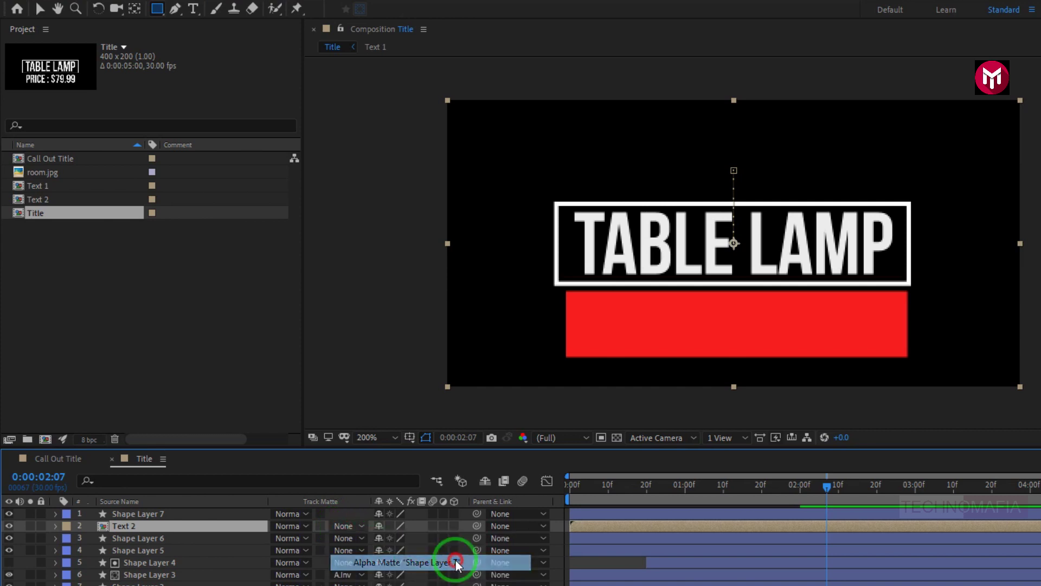
click(569, 483)
key(space)
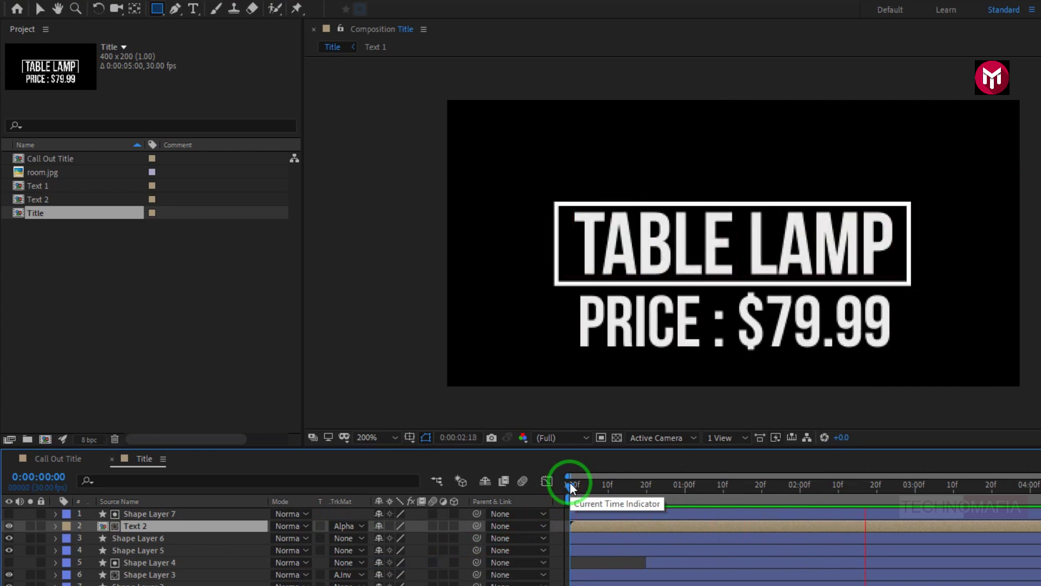
key(space)
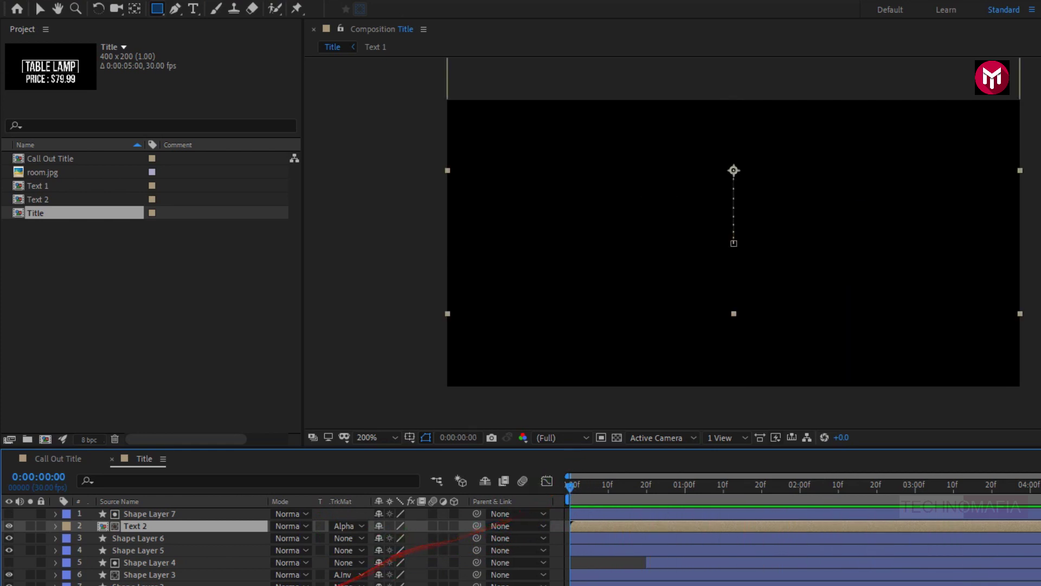
In the Call Out Title composition, draw a small white circle without stroke beside the lampshade, over the dark background on its left
click(61, 460)
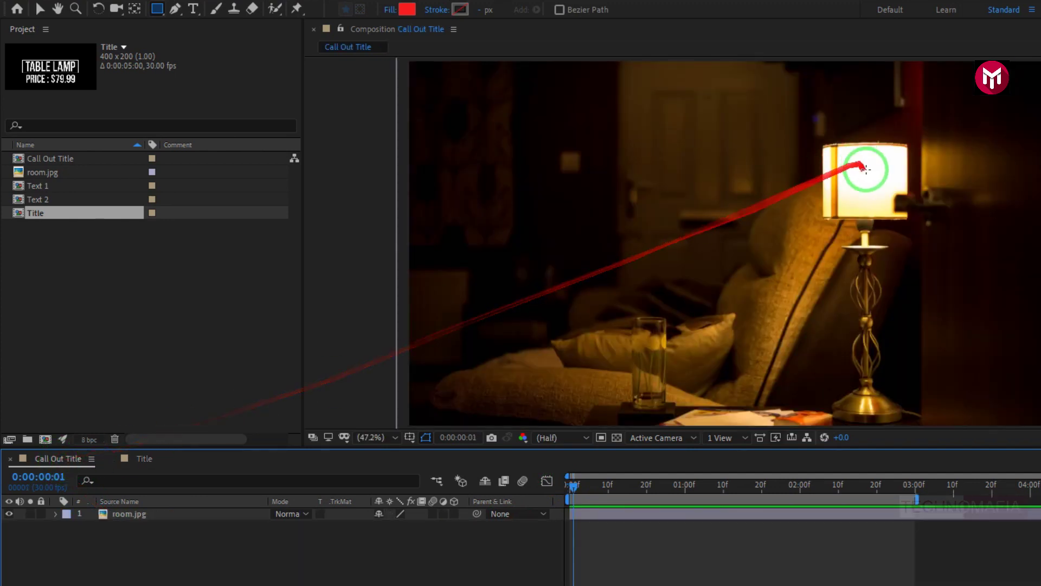
scroll(867, 193, up, 3)
drag(918, 154, 736, 260)
scroll(717, 272, up, 2)
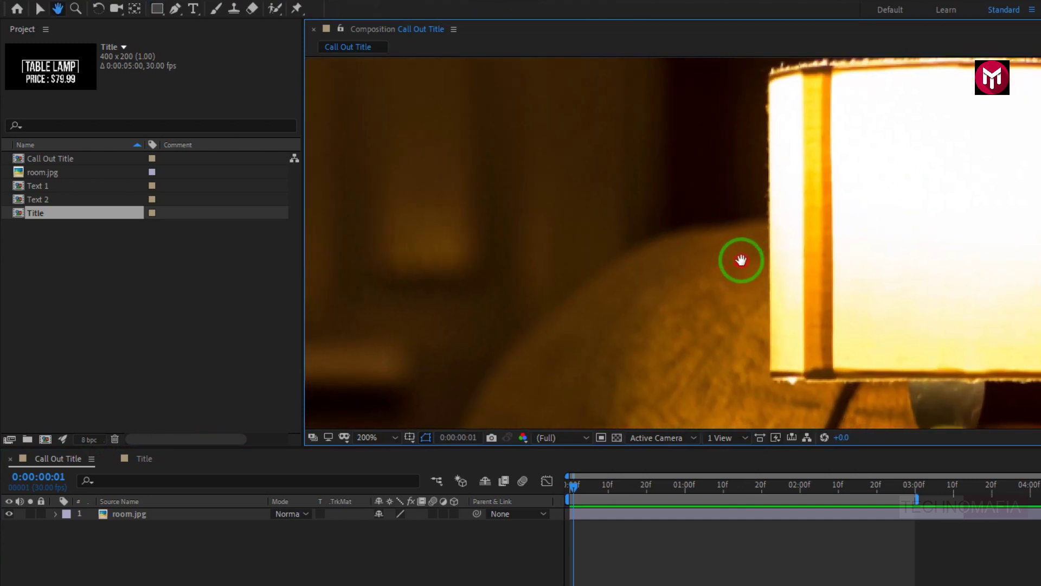
drag(158, 19, 211, 41)
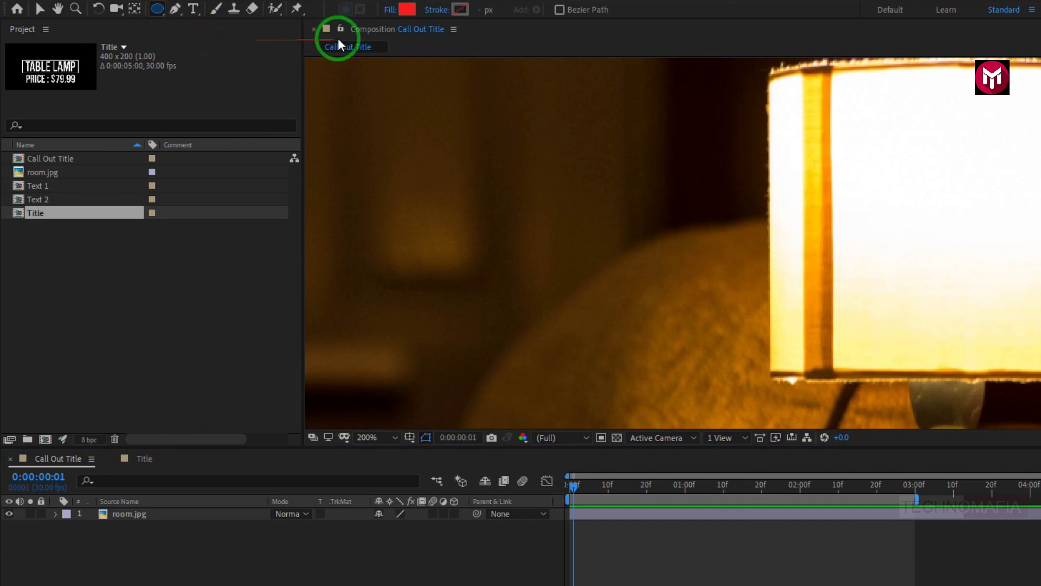
click(408, 9)
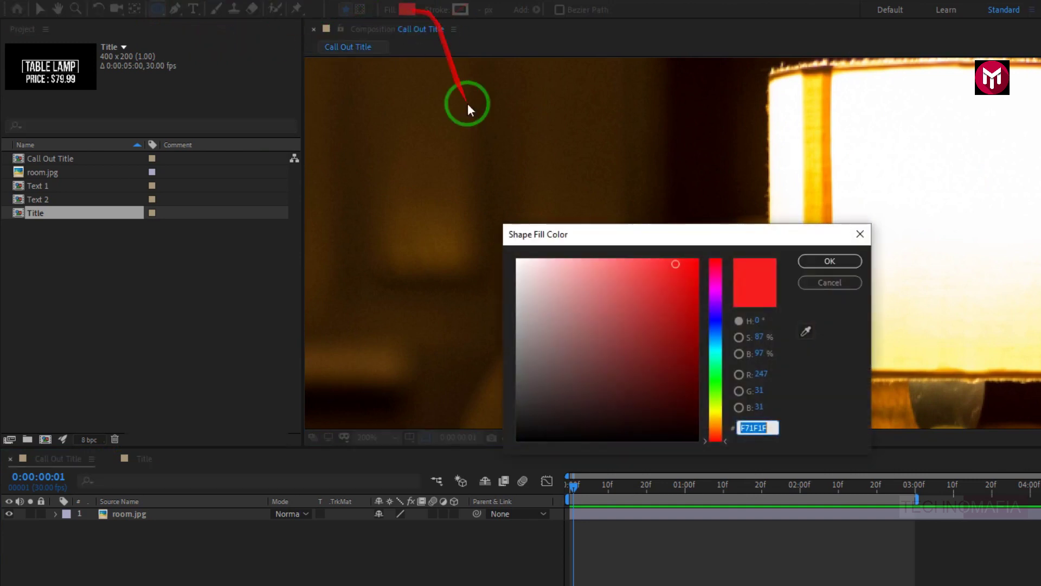
drag(523, 269, 465, 239)
click(793, 263)
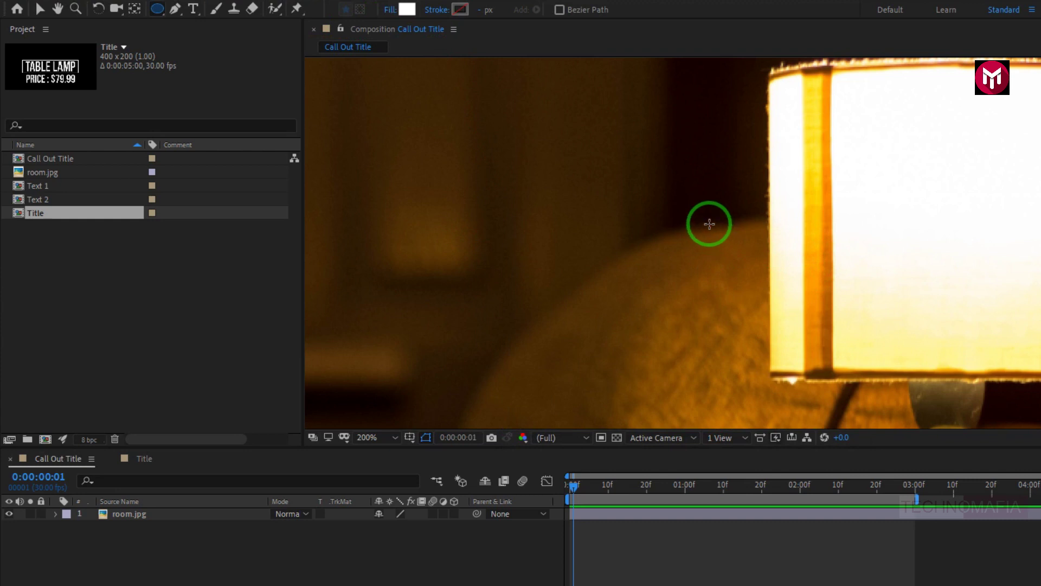
drag(704, 186, 661, 220)
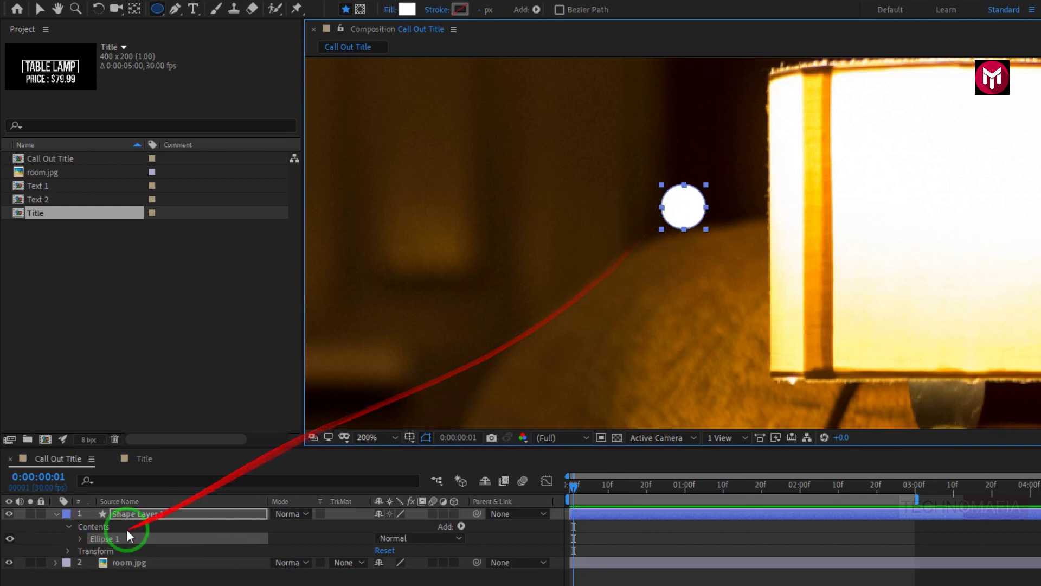
Move Shape Layer 1's anchor point to the center of the white circle
click(132, 512)
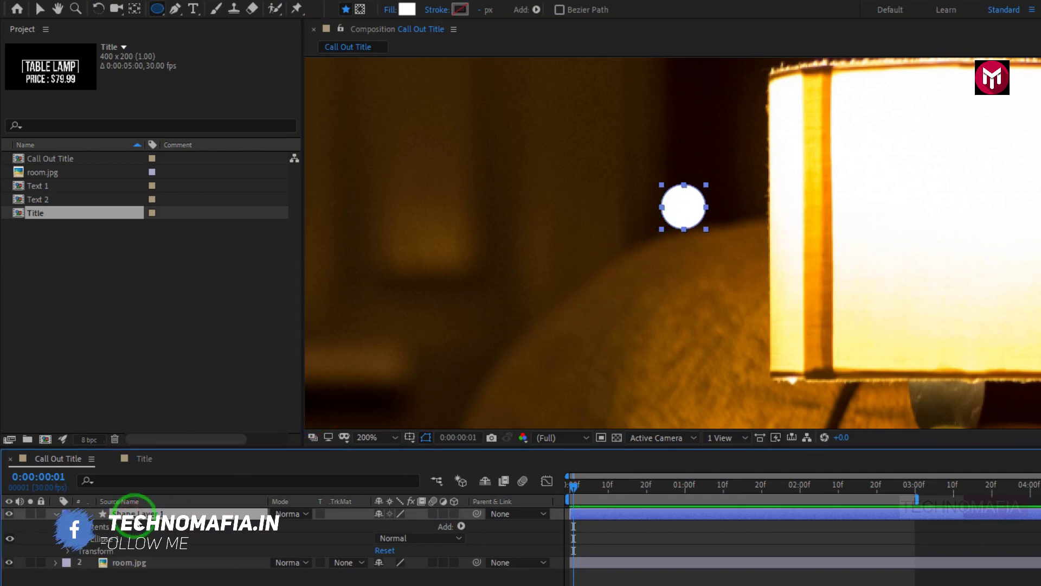
drag(477, 337, 672, 239)
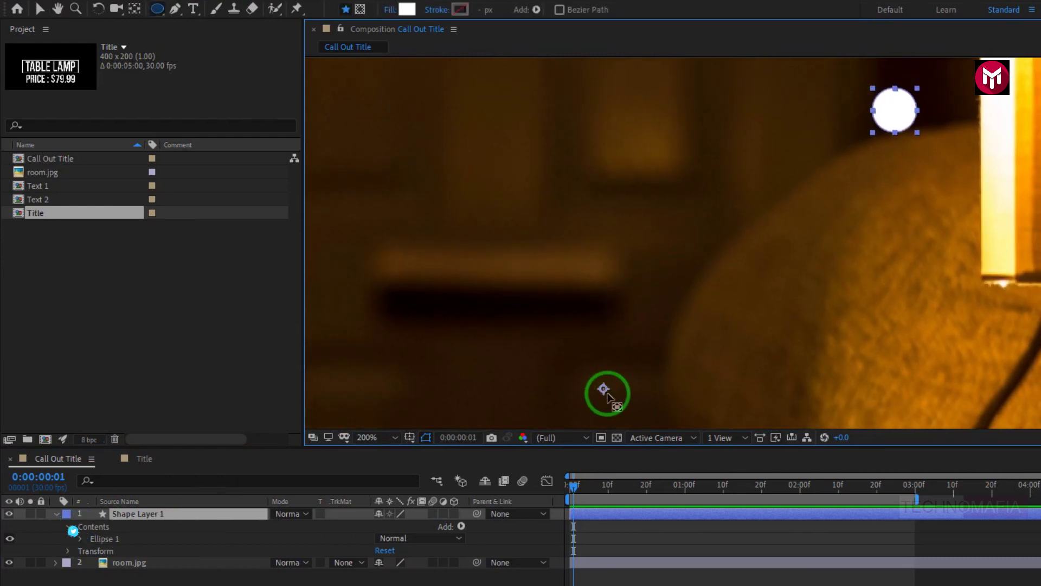
key(y)
drag(603, 390, 896, 111)
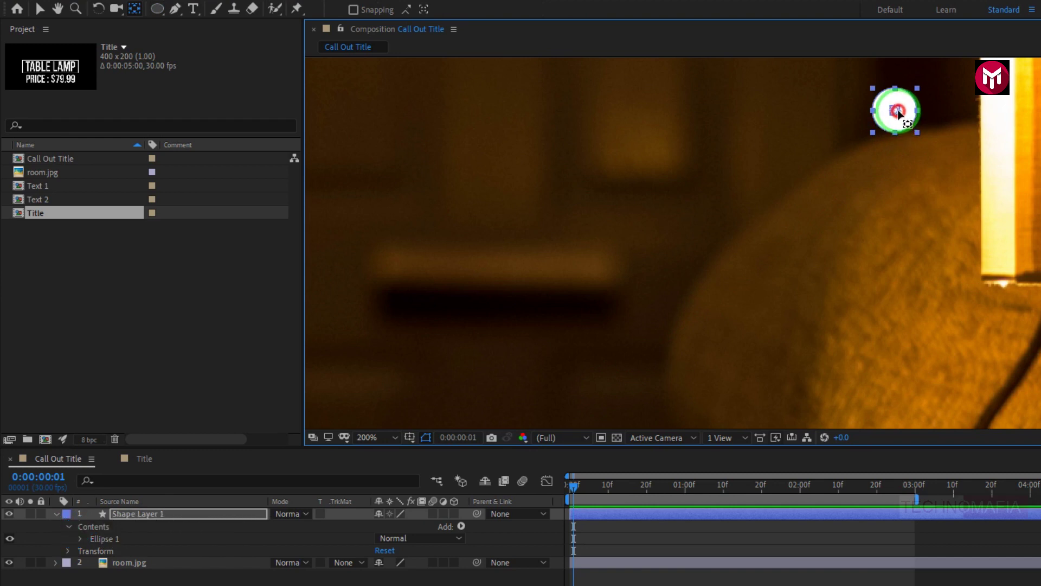
key(q)
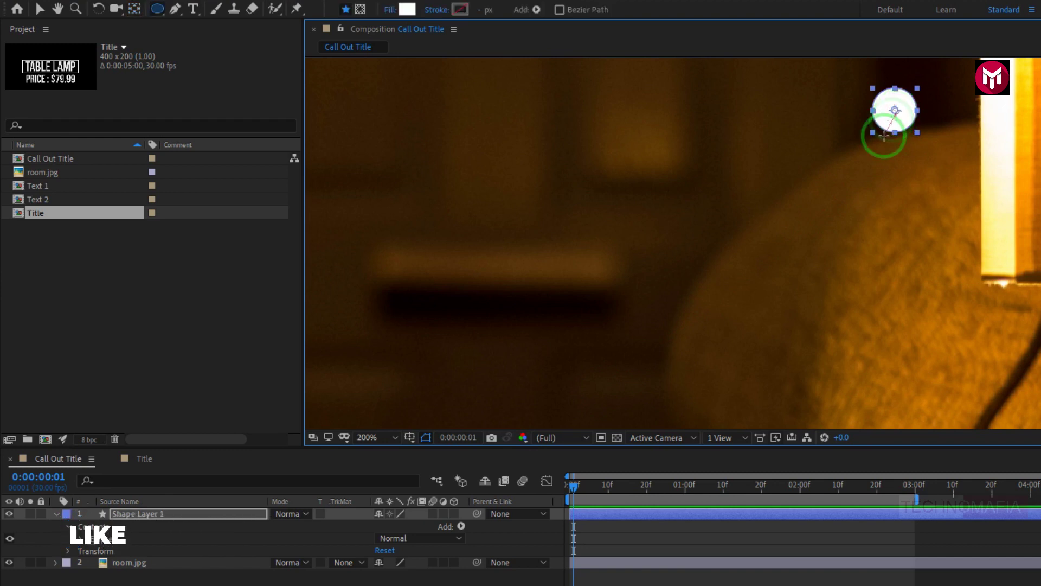
Animate the white circle's Scale with keyframes of 0% at 0:00:00:00 and 100% at 0:00:00:05
click(574, 486)
drag(575, 490, 588, 490)
click(202, 515)
key(s)
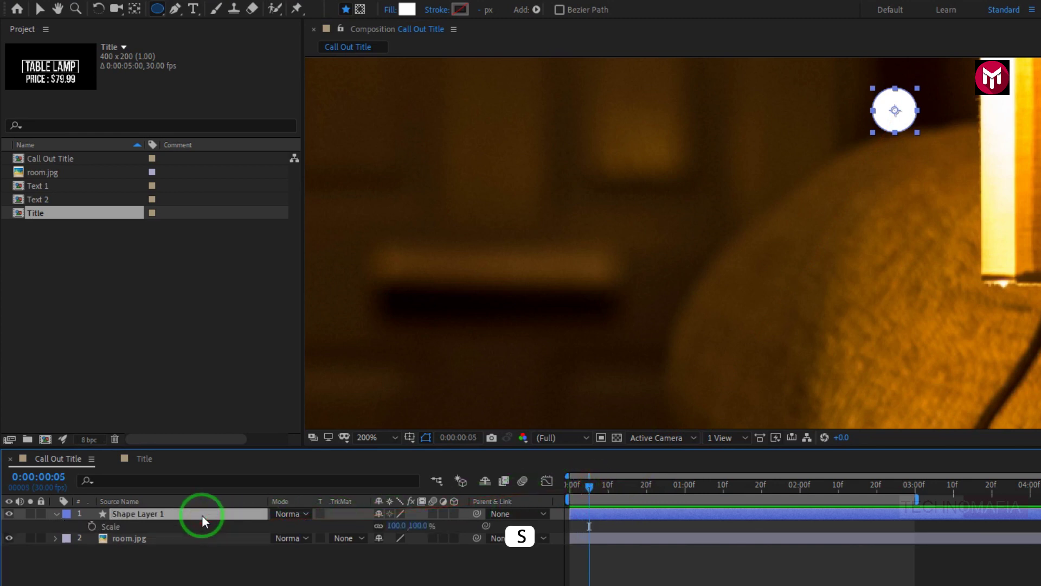
click(91, 526)
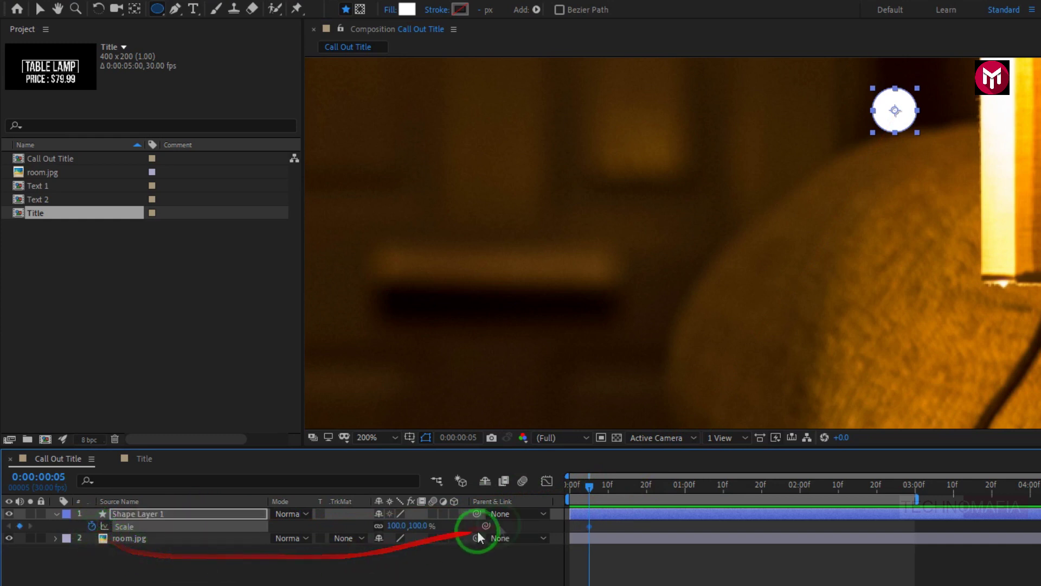
click(566, 486)
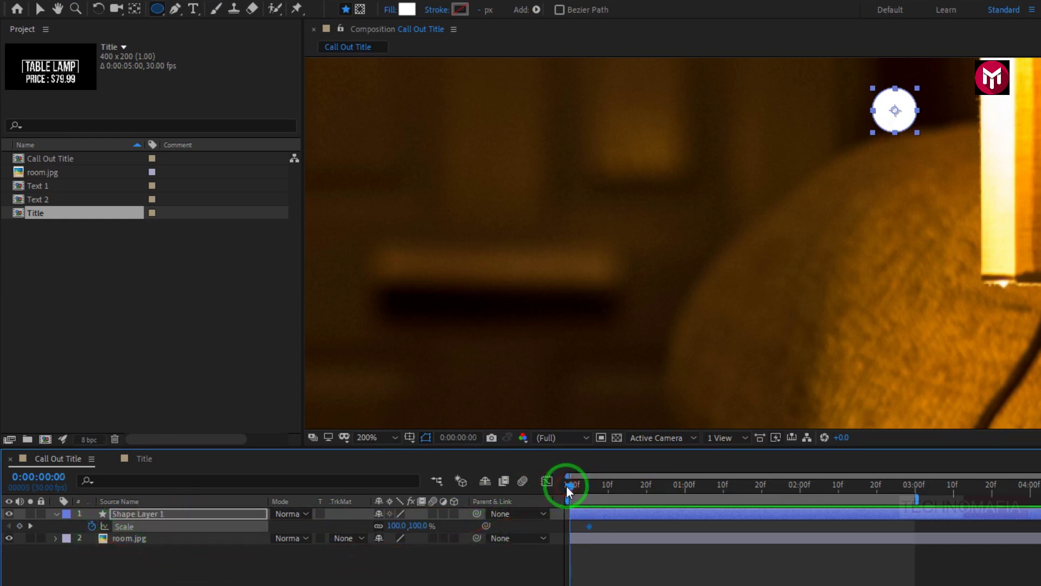
click(419, 526)
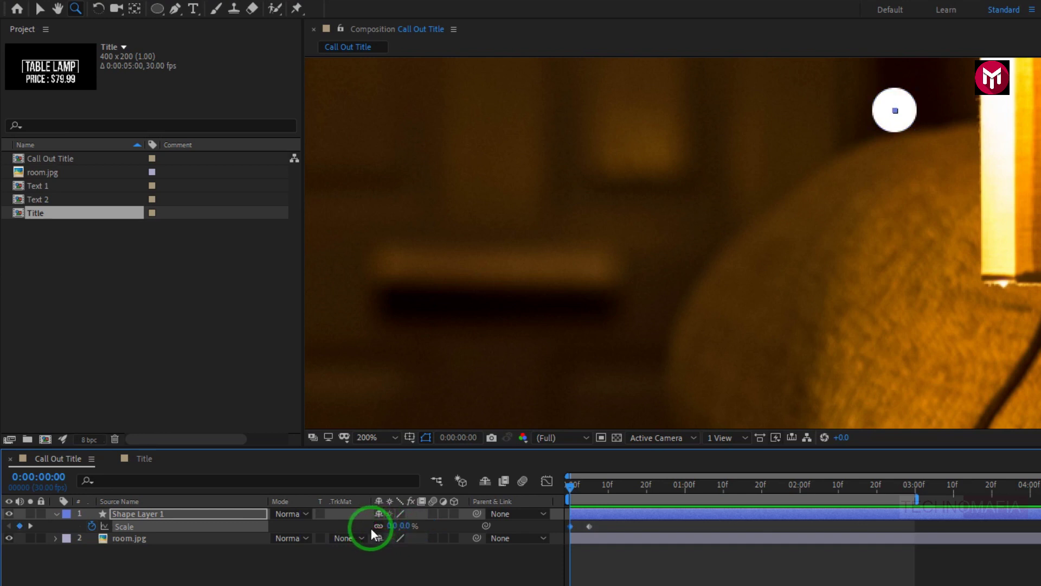
At 0:00:00:05, duplicate Shape Layer 1, the white circle beside the lampshade
drag(572, 492, 590, 488)
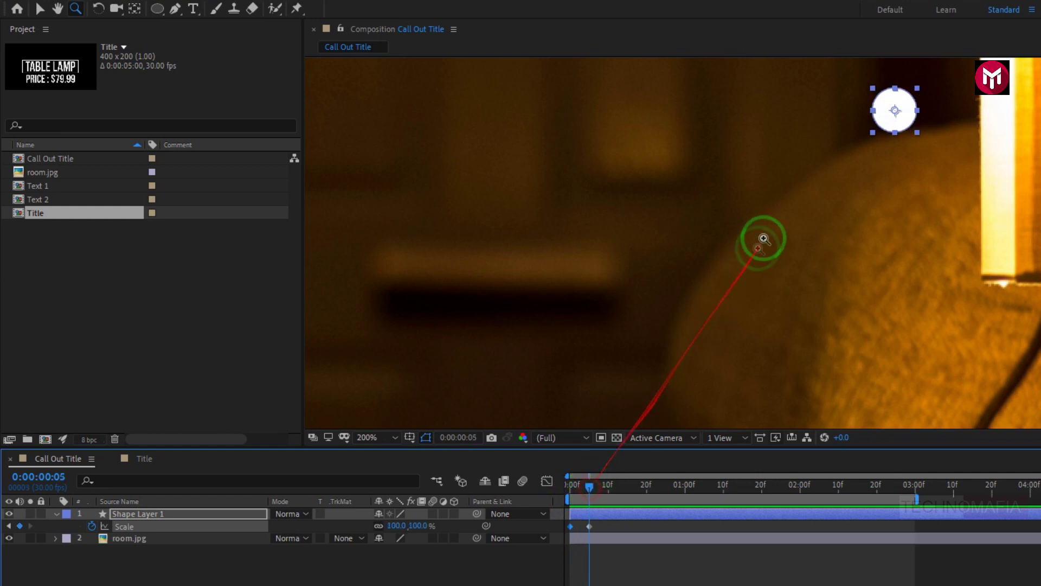
click(884, 173)
key(h)
drag(890, 167, 690, 358)
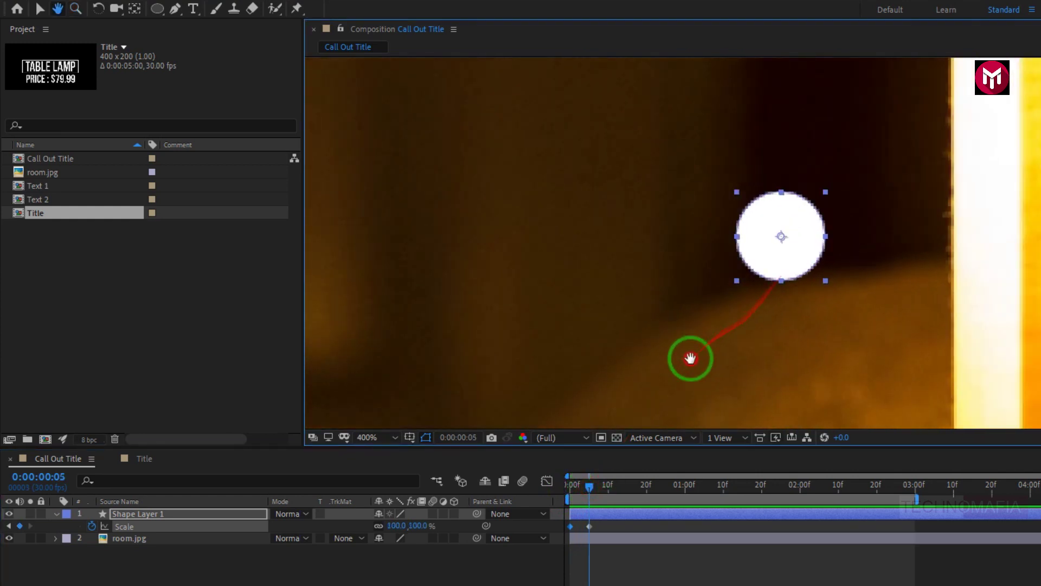
click(154, 512)
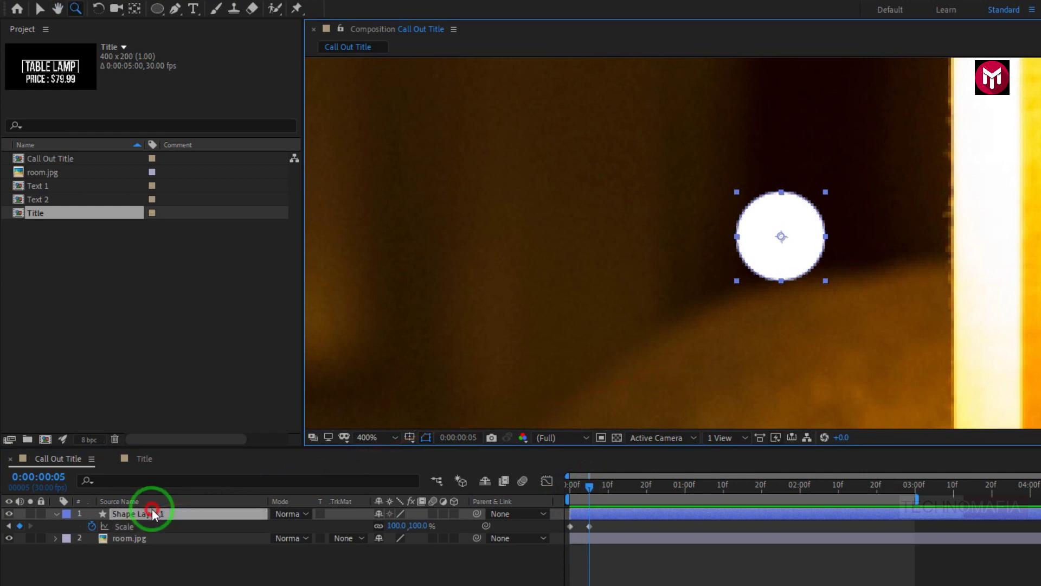
key(ctrl+d)
click(56, 514)
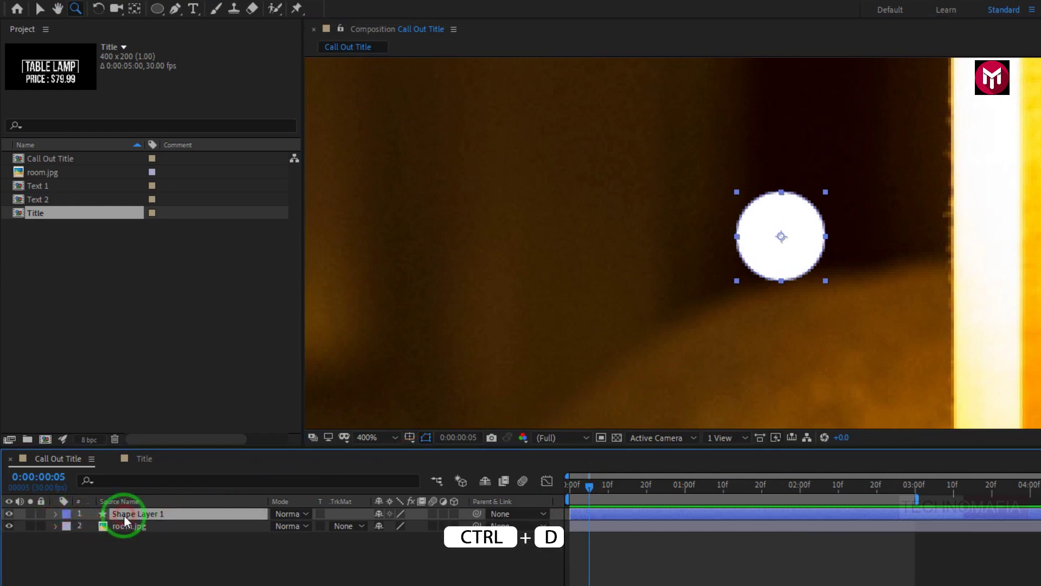
key(ctrl+d)
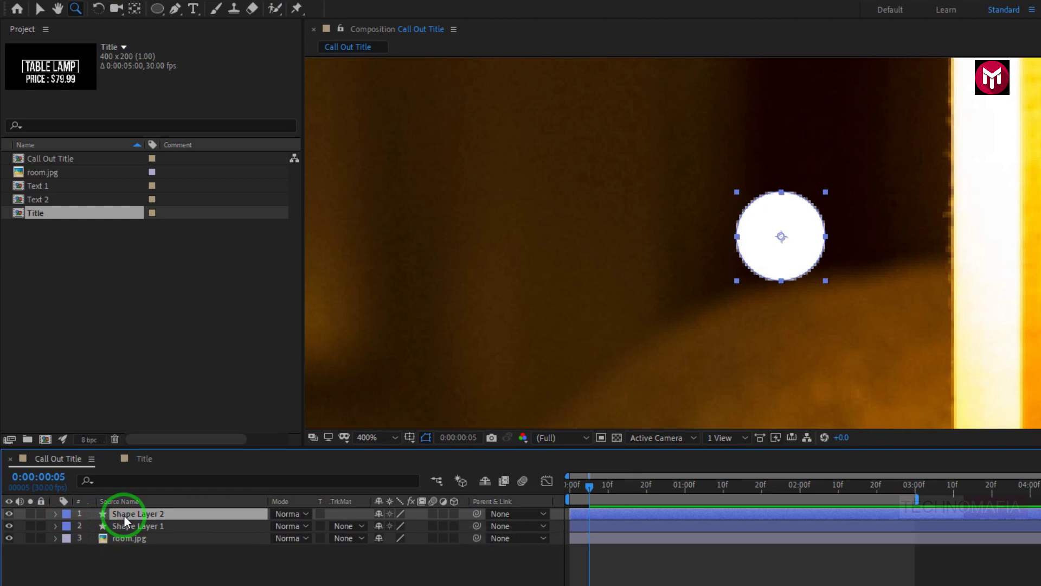
Remove the duplicated circle's fill and give it a solid white 2 px stroke
click(158, 8)
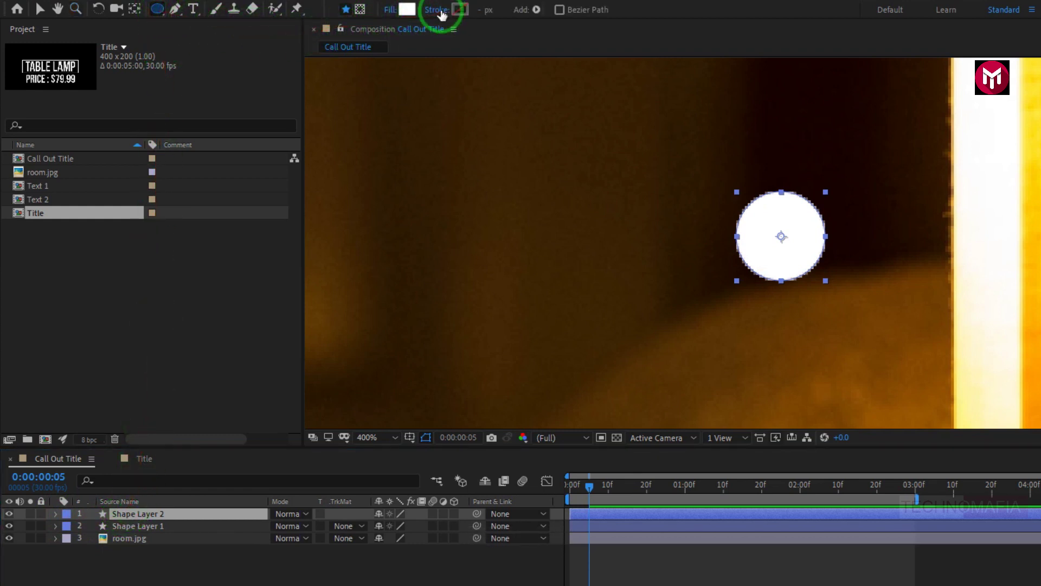
click(388, 10)
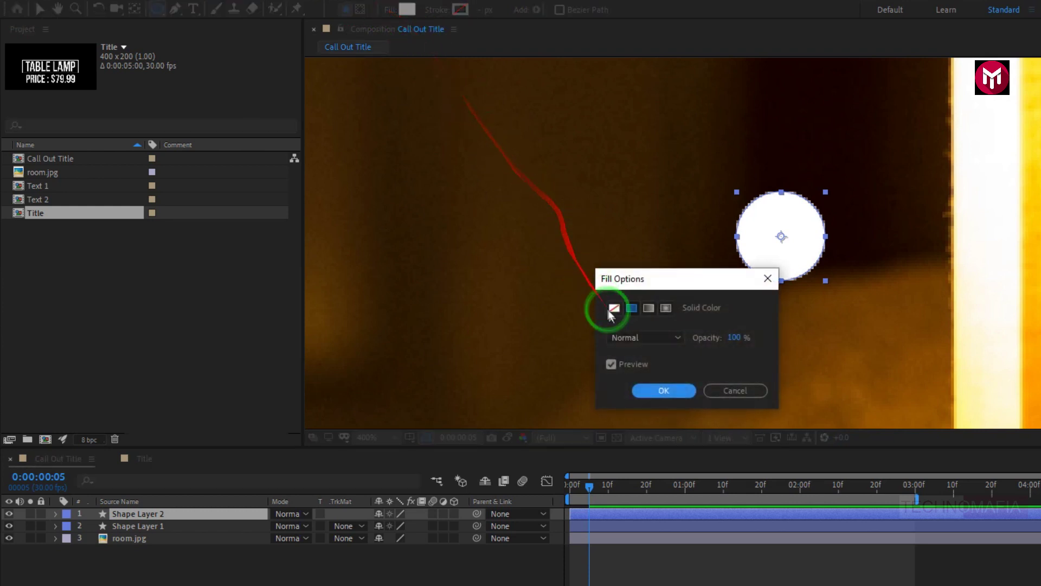
click(610, 310)
click(651, 391)
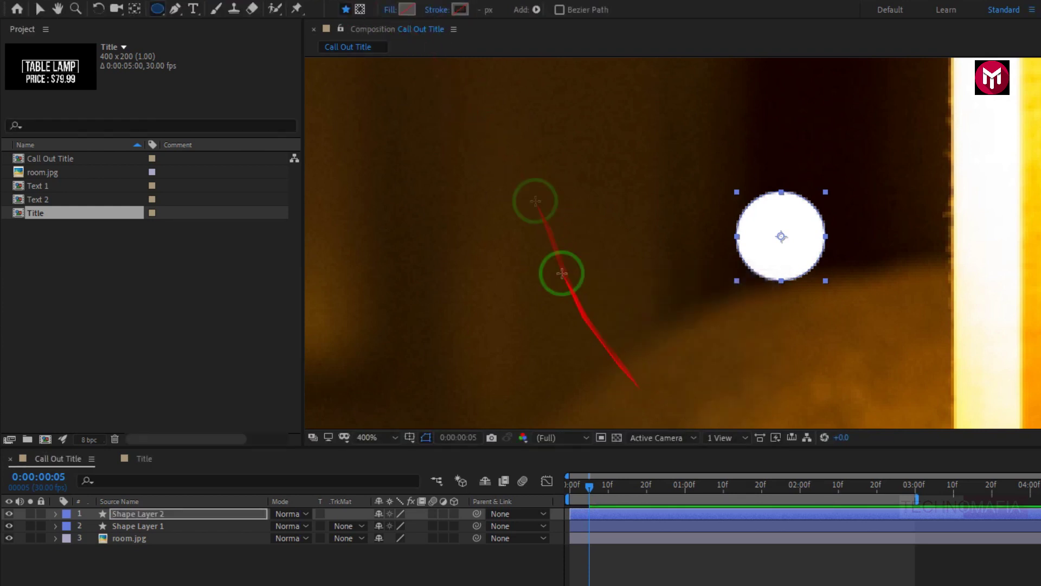
click(436, 10)
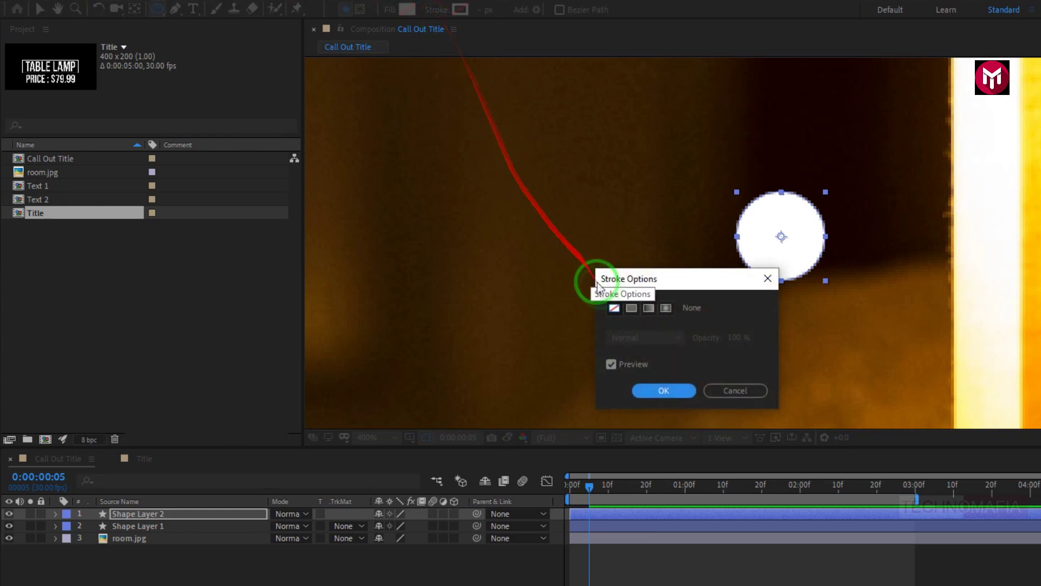
click(630, 308)
click(650, 390)
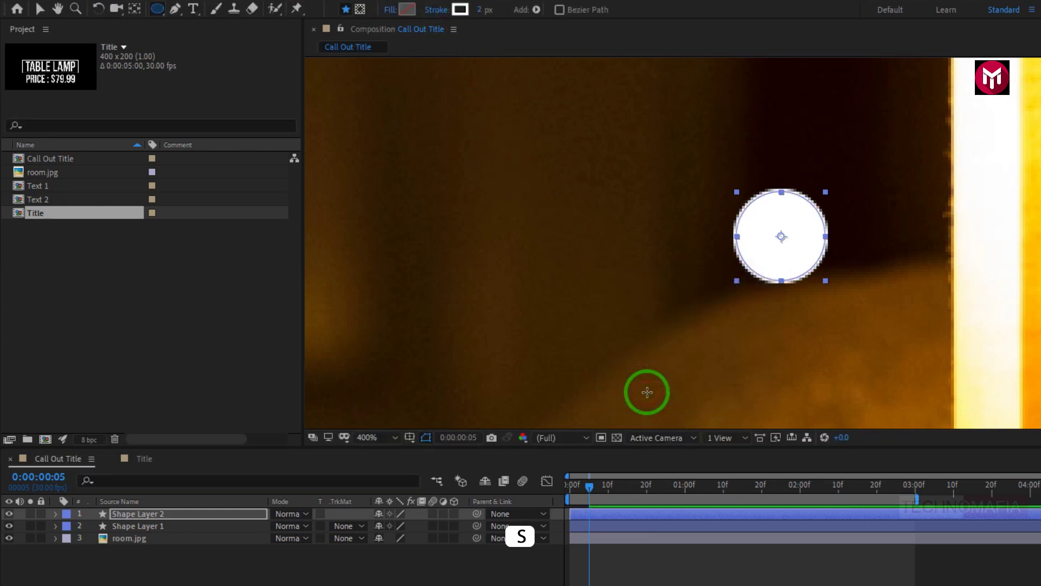
Set Shape Layer 2's Scale keyframe at 0:00:00:05 to 145% so the ring surrounds the white circle
click(132, 512)
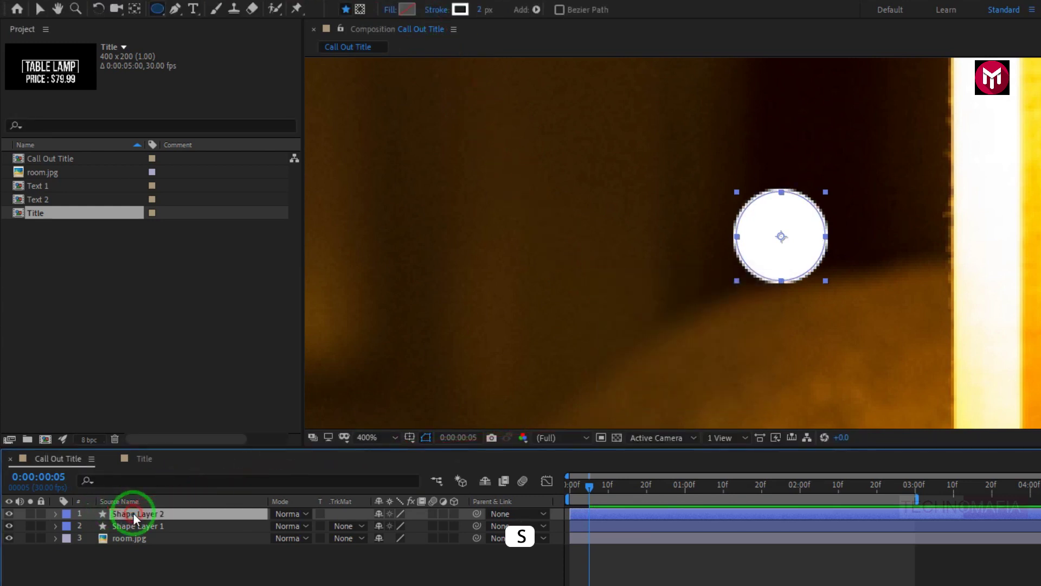
key(s)
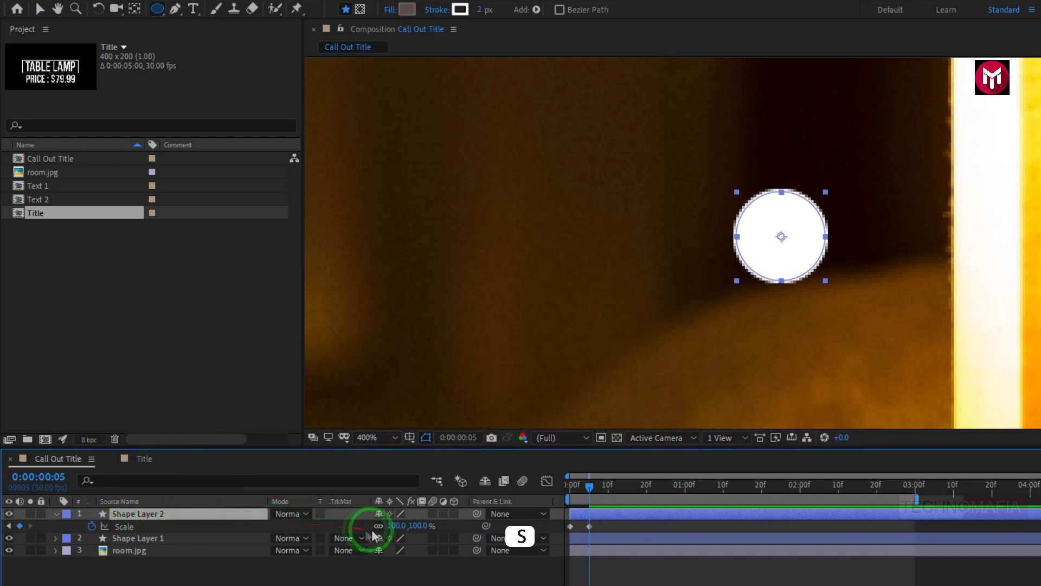
click(415, 526)
drag(415, 526, 447, 526)
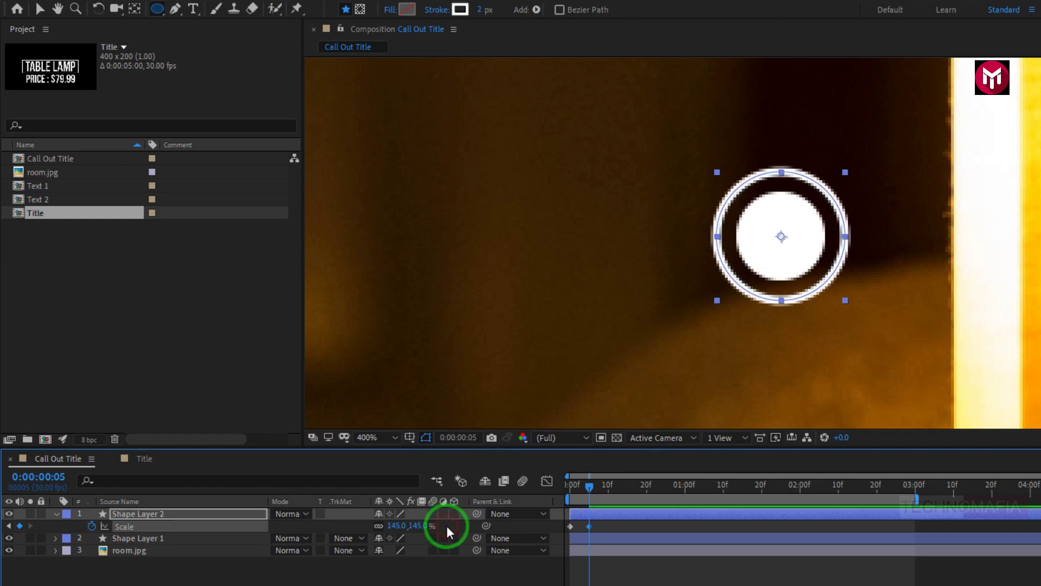
click(61, 520)
click(56, 515)
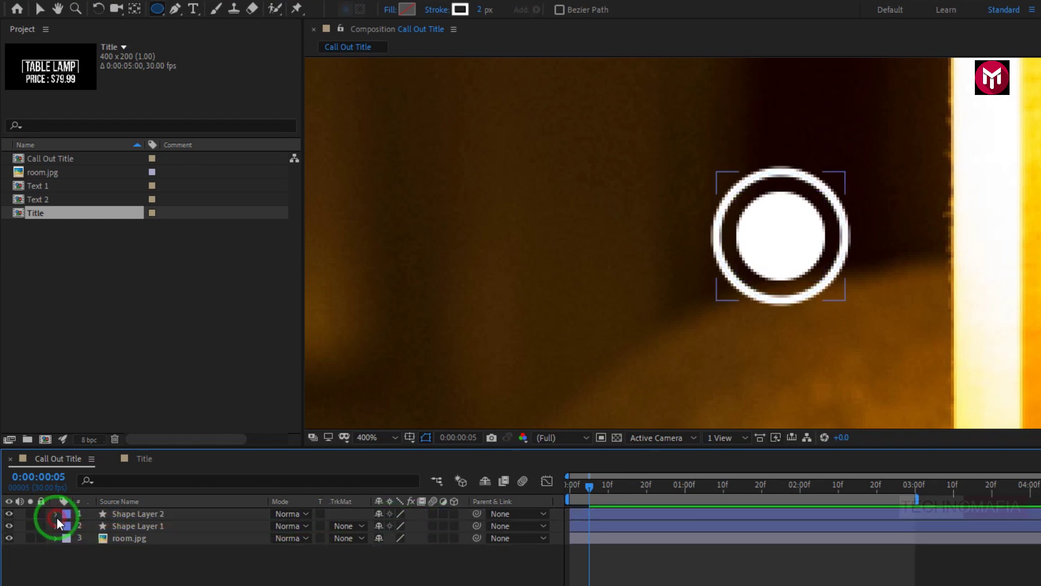
Shift Shape Layer 2 in time to start at 0:00:00:03 and preview the circle and ring animation
mouse_move(582, 512)
mouse_down()
mouse_move(601, 509)
mouse_move(582, 495)
mouse_up()
click(592, 513)
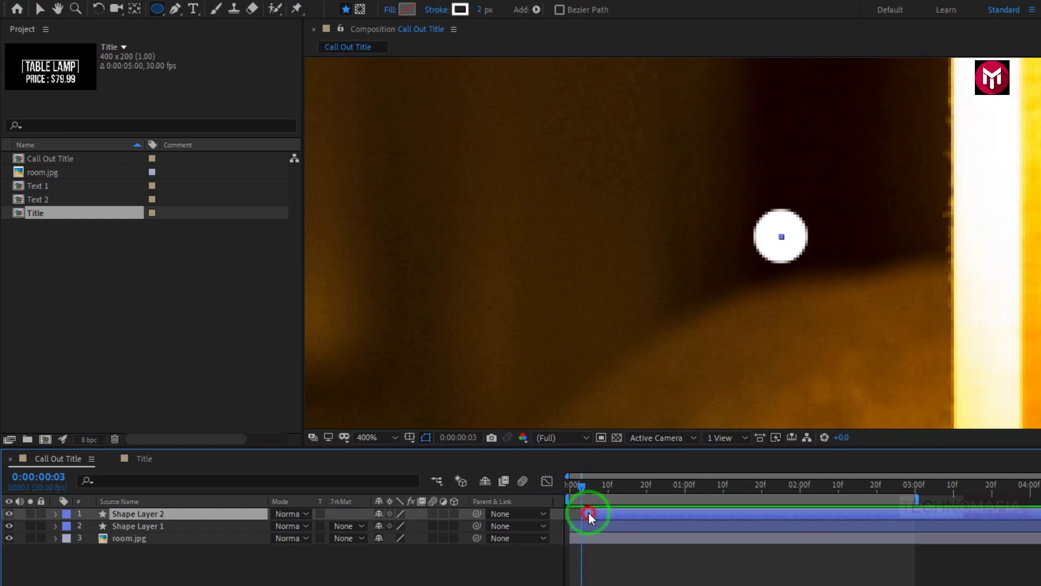
key(space)
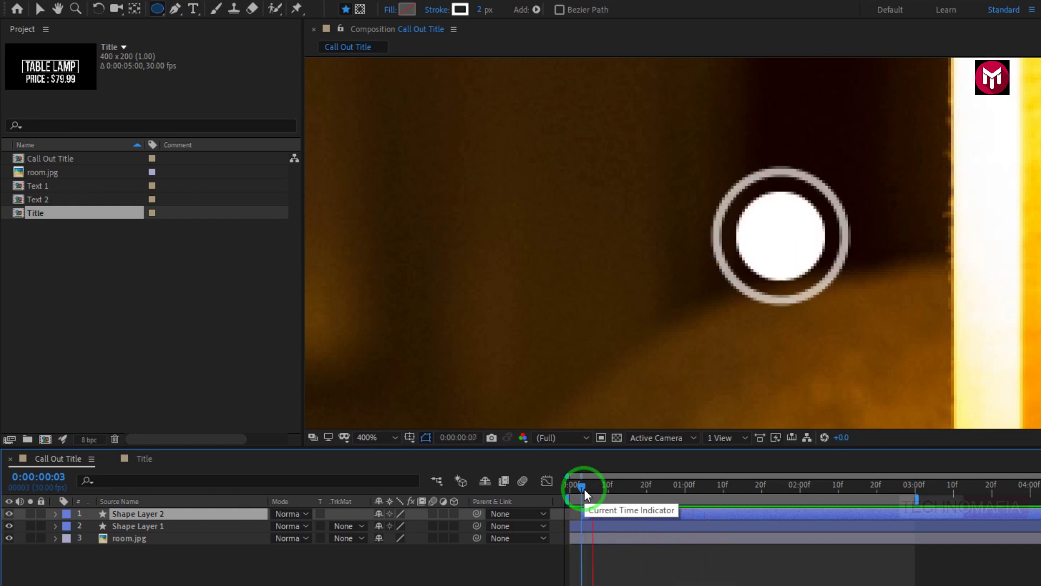
click(583, 491)
drag(584, 490, 606, 493)
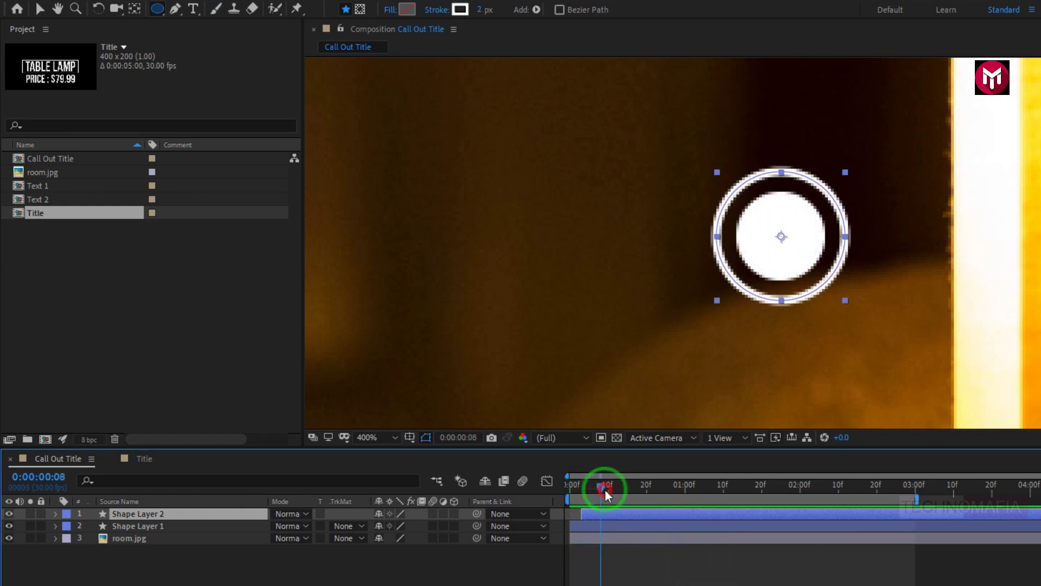
Move Shape Layer 1 and Shape Layer 2 together onto the lower-left corner of the lampshade
key(comma)
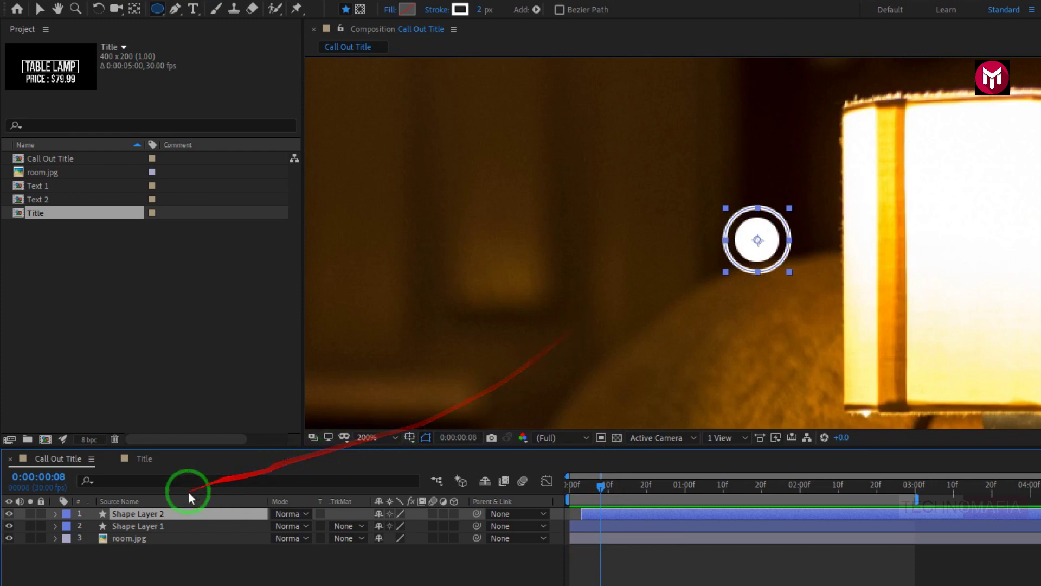
click(161, 549)
click(151, 525)
shift+click(149, 514)
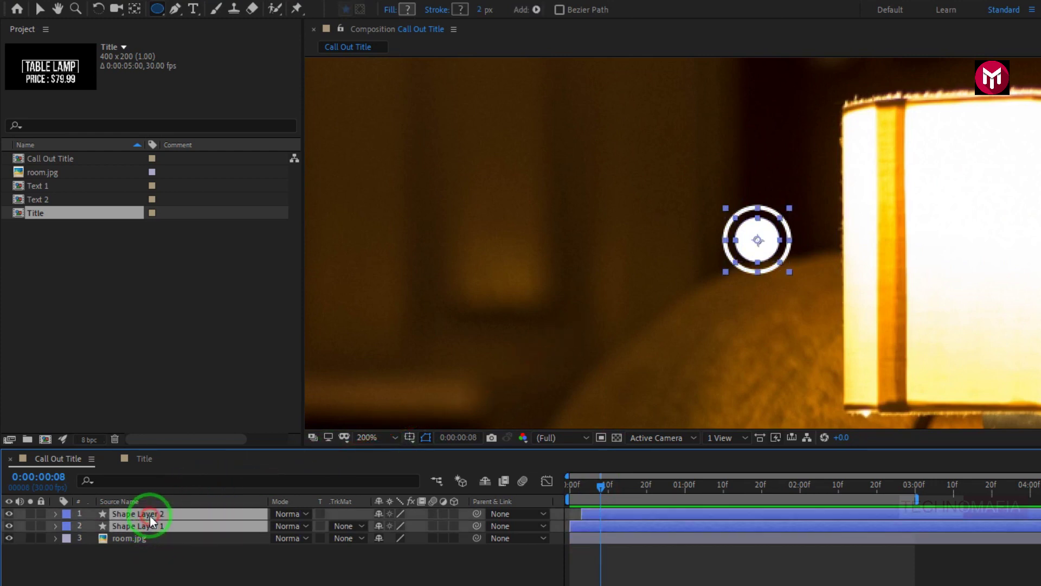
key(v)
drag(758, 240, 879, 363)
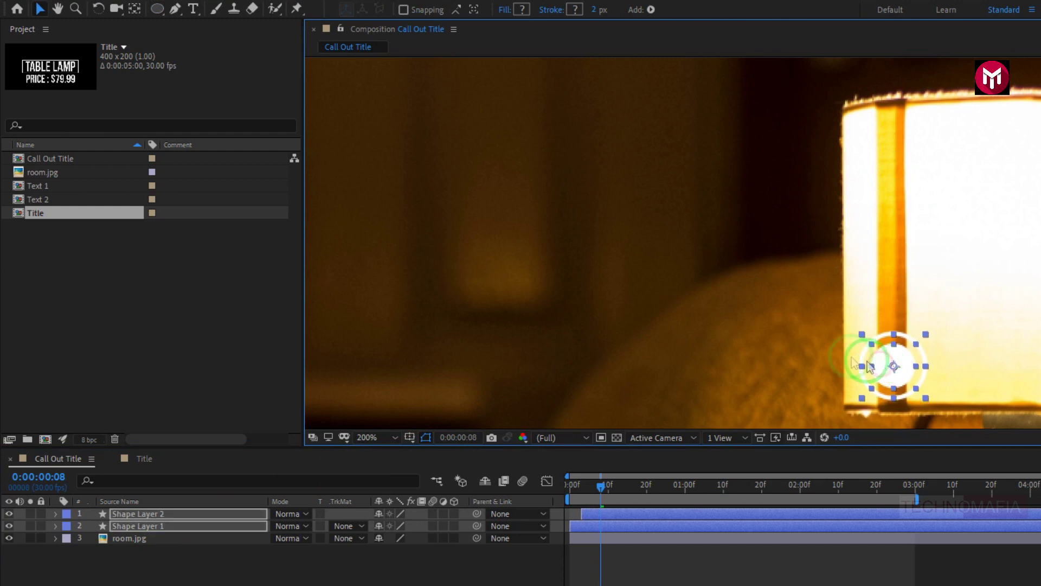
With nothing selected, draw a straight Pen tool line from the circle's center diagonally down-left to the dark edge of the cushion
key(h)
drag(762, 335, 883, 76)
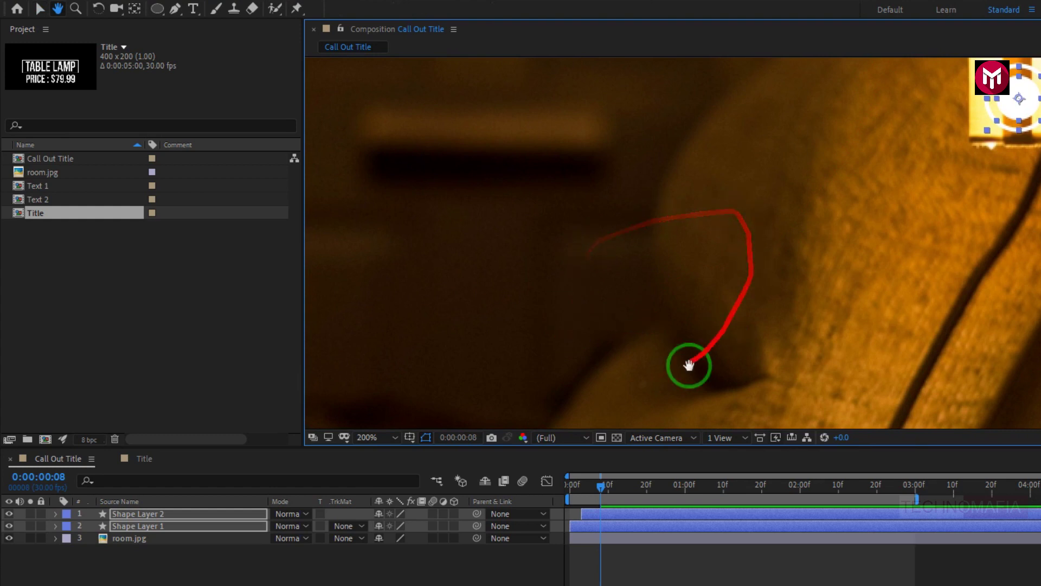
key(v)
click(220, 578)
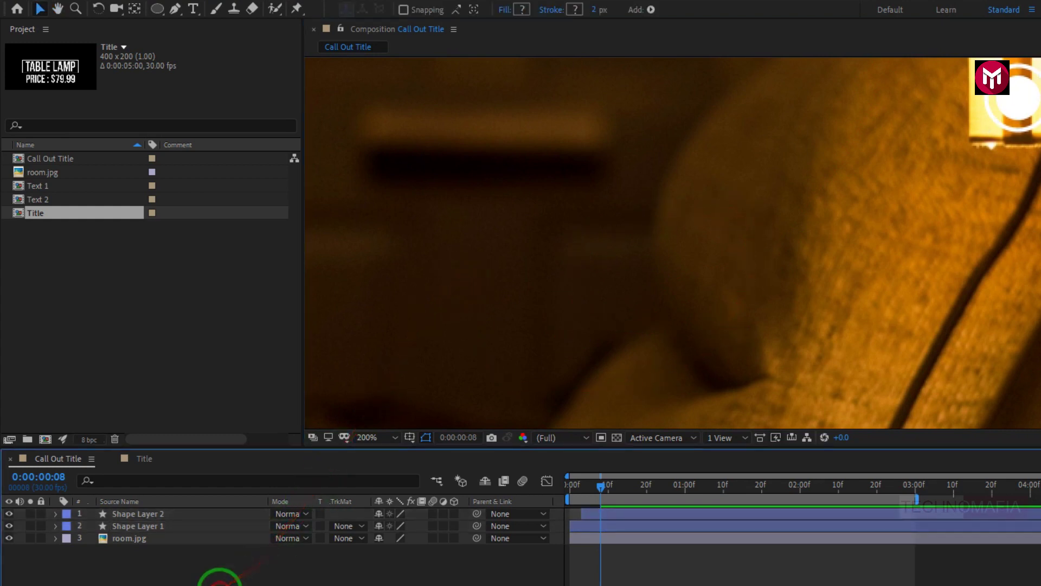
click(174, 9)
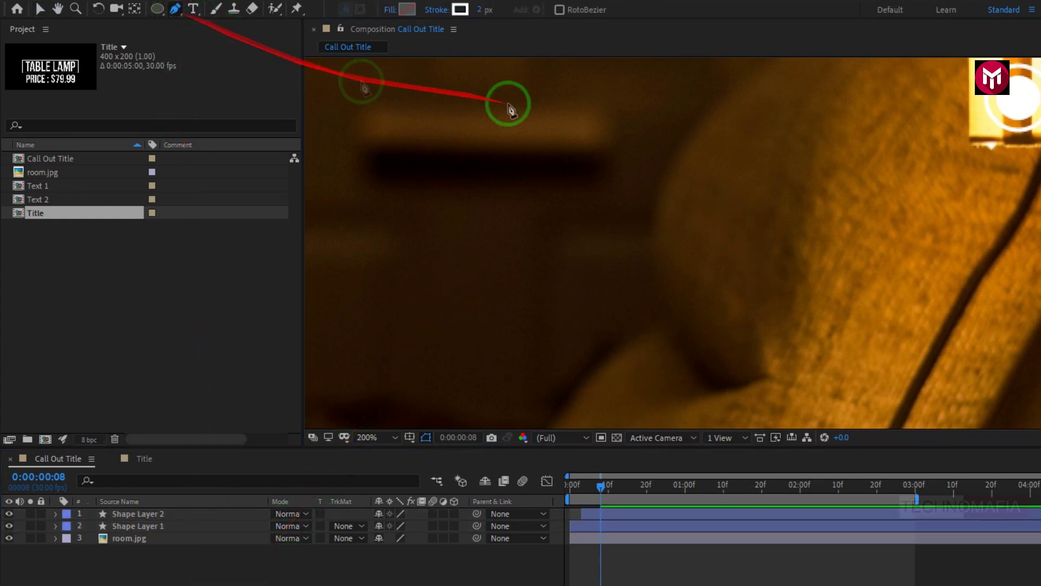
click(1019, 103)
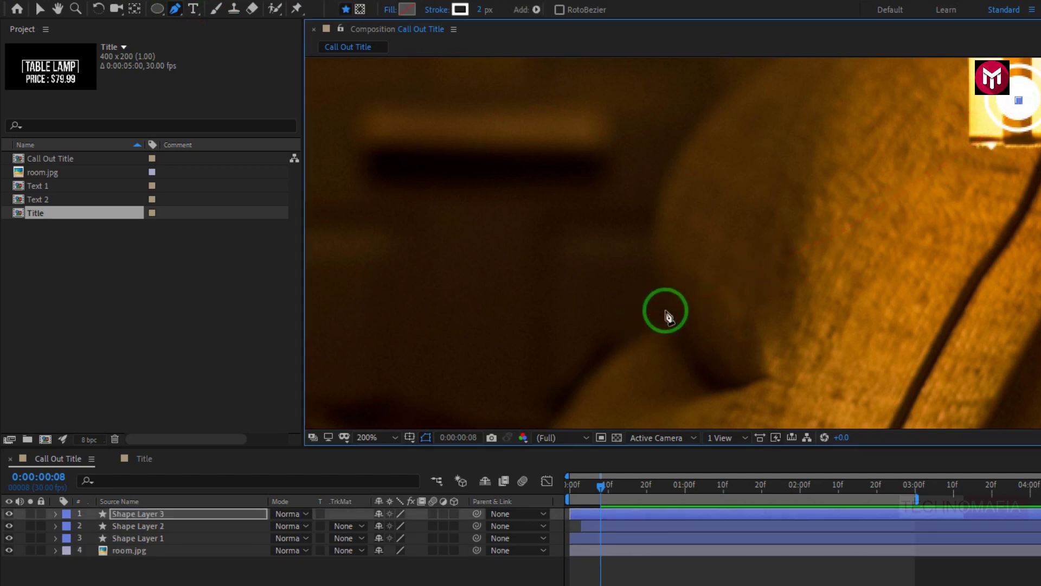
click(721, 293)
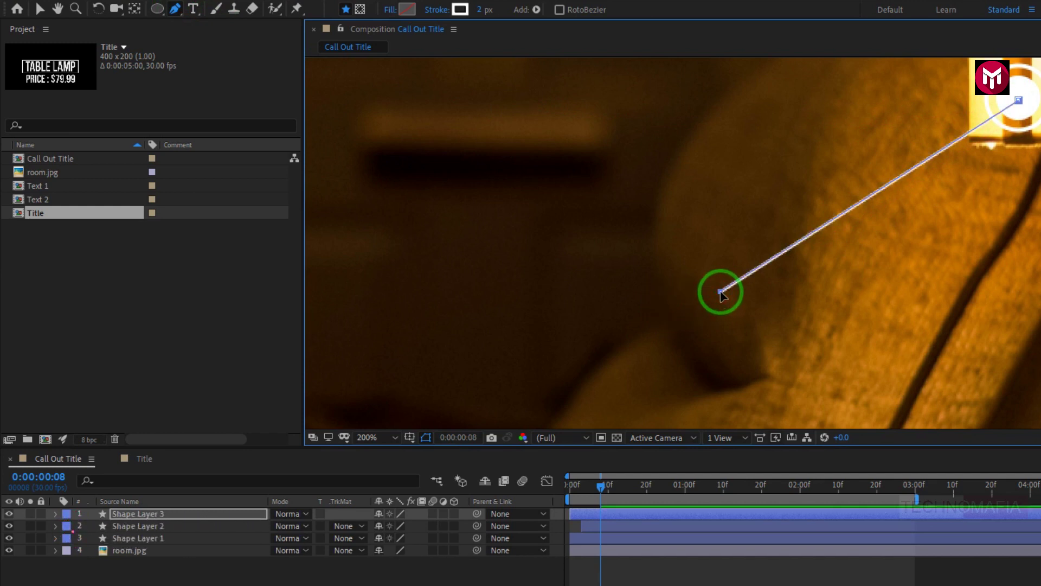
Set the diagonal line's stroke width to 3 px
click(480, 10)
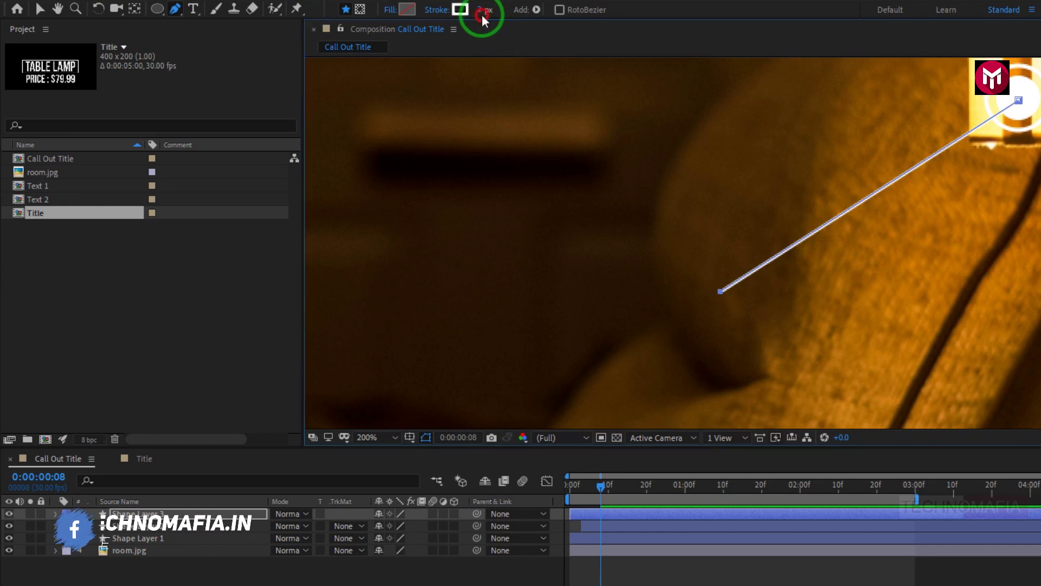
text(3)
key(Return)
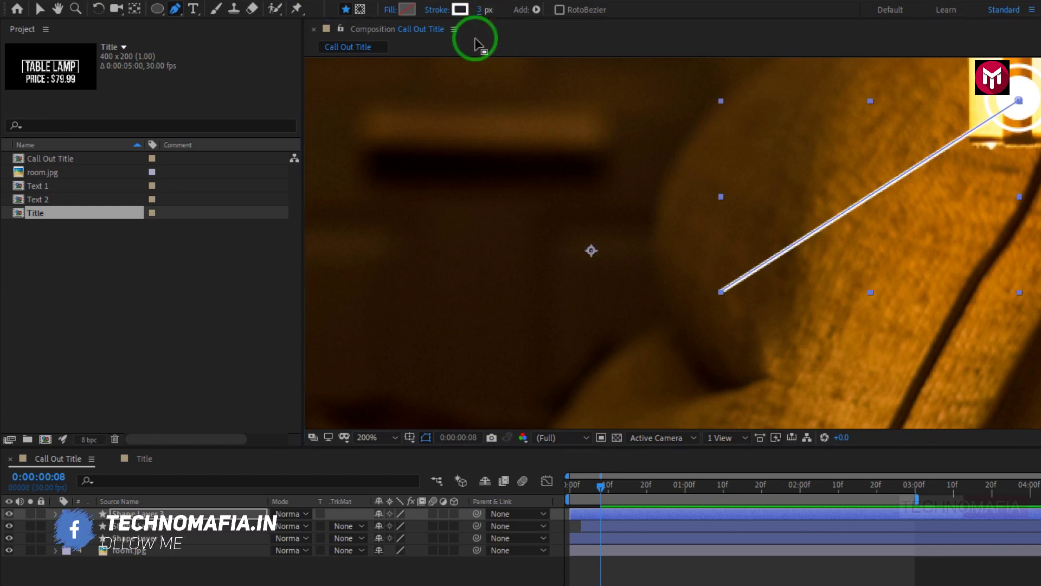
Add Trim Paths to the contents of Shape Layer 3, the diagonal line
click(142, 513)
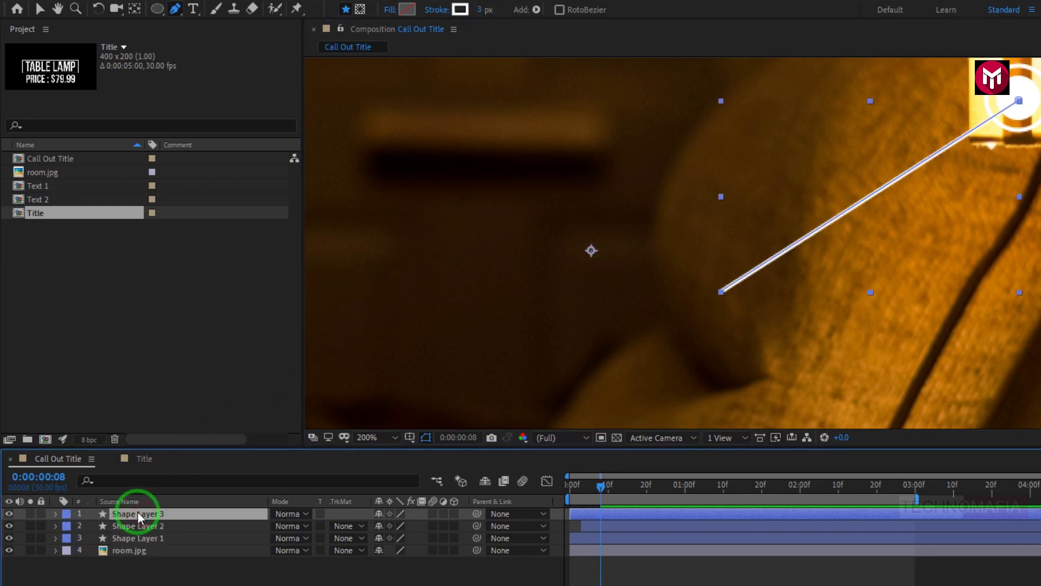
click(56, 513)
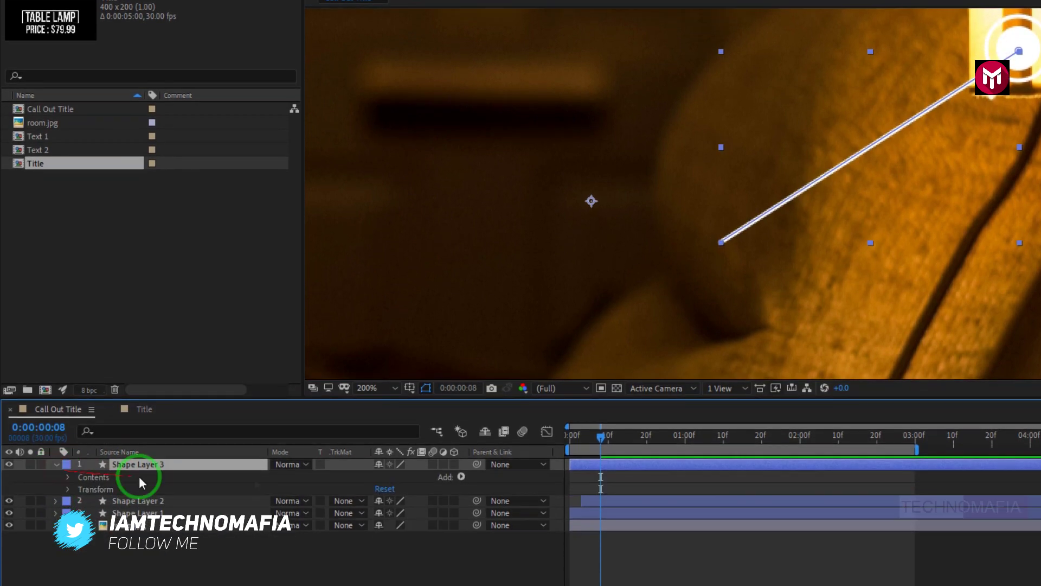
click(461, 477)
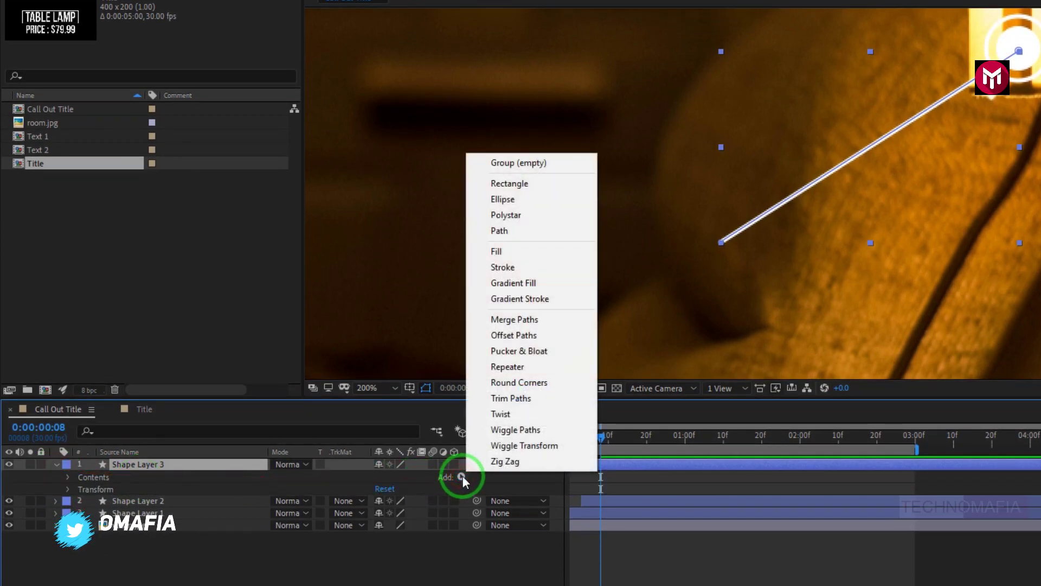
click(501, 398)
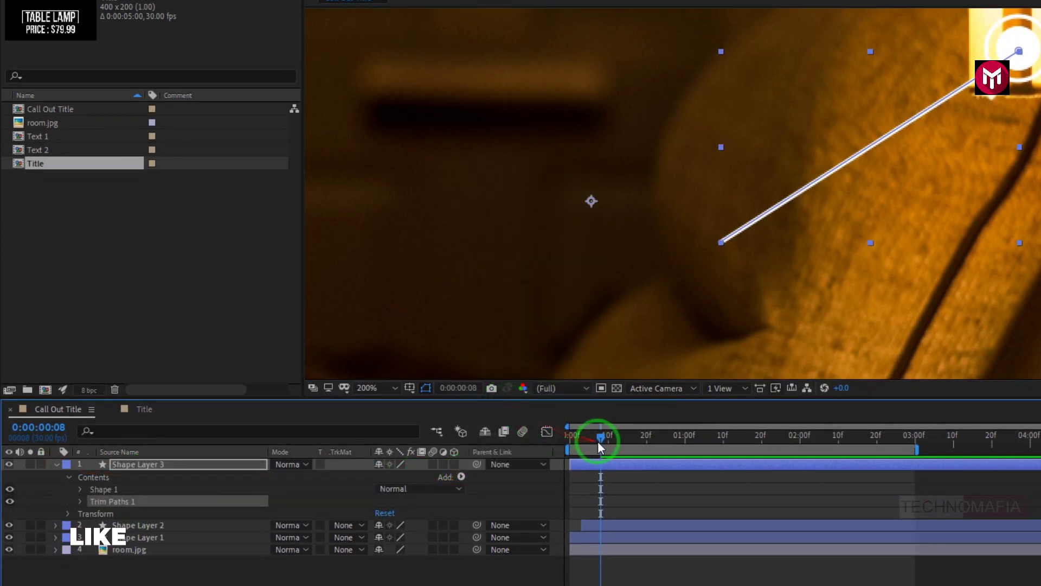
Animate the line's Trim Paths End with keyframes of 0% at 0:00:00:07 and 100% at 0:00:00:15
click(81, 501)
drag(597, 437, 594, 438)
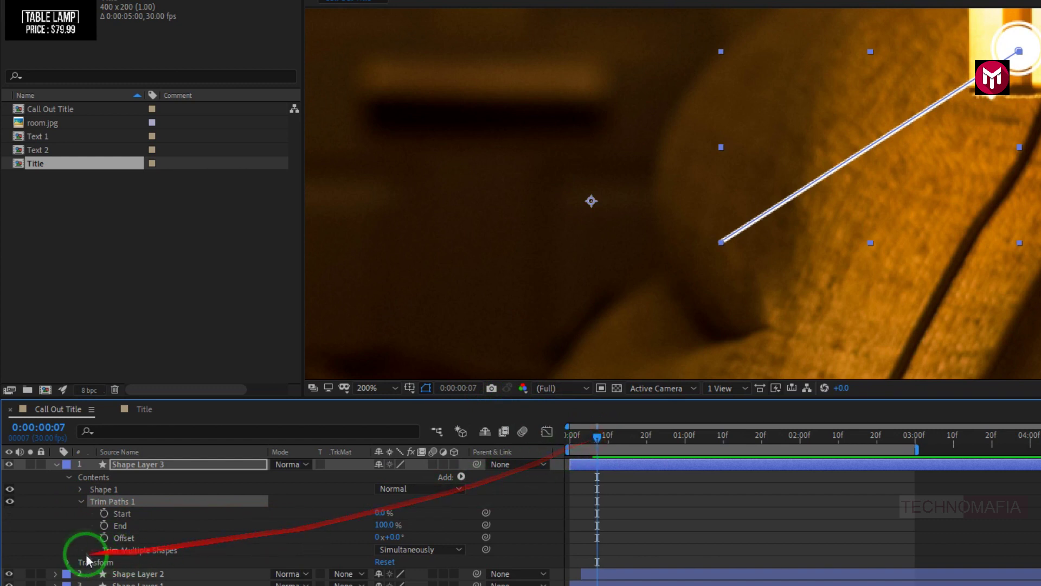
click(104, 526)
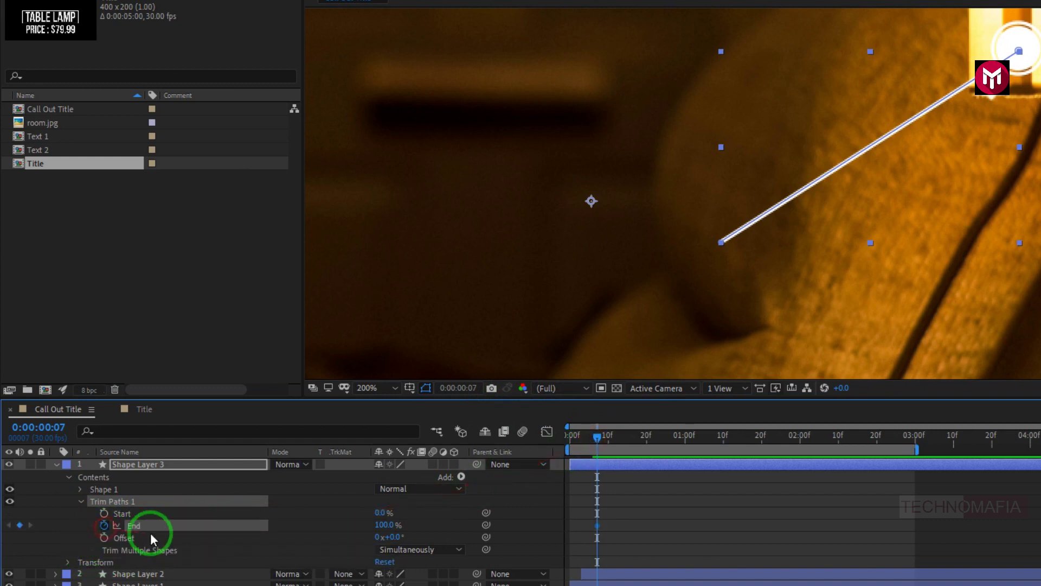
drag(380, 526, 297, 525)
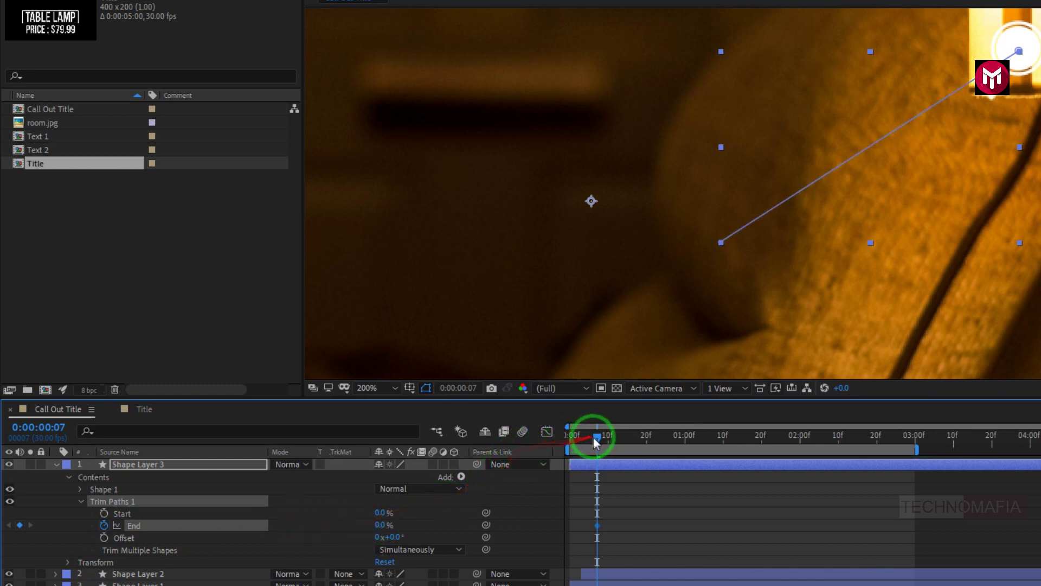
drag(596, 442, 627, 441)
drag(382, 533, 490, 533)
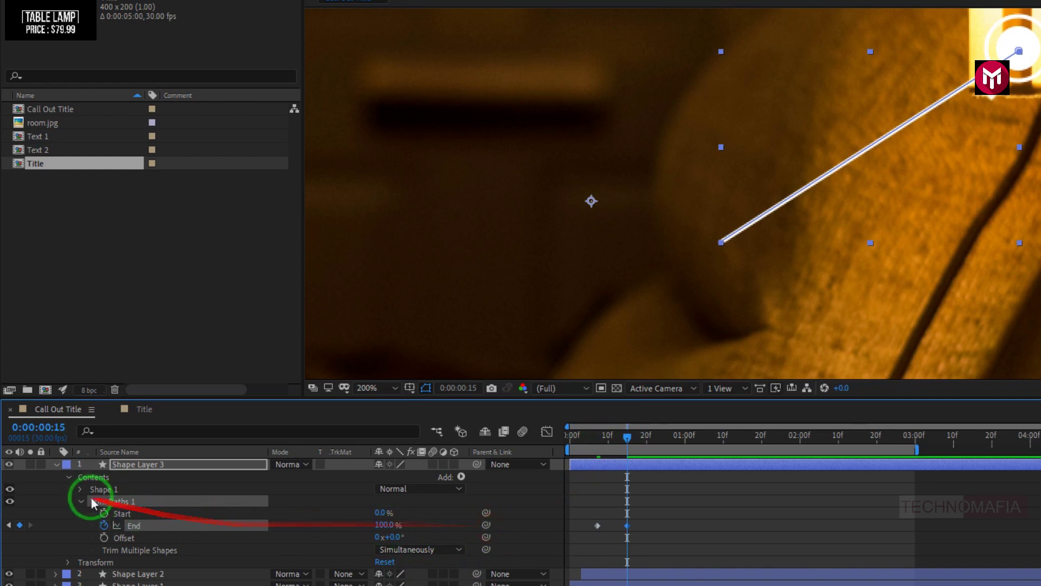
Collapse Shape Layer 3 and preview the line's draw-on animation from the start of the composition
click(57, 466)
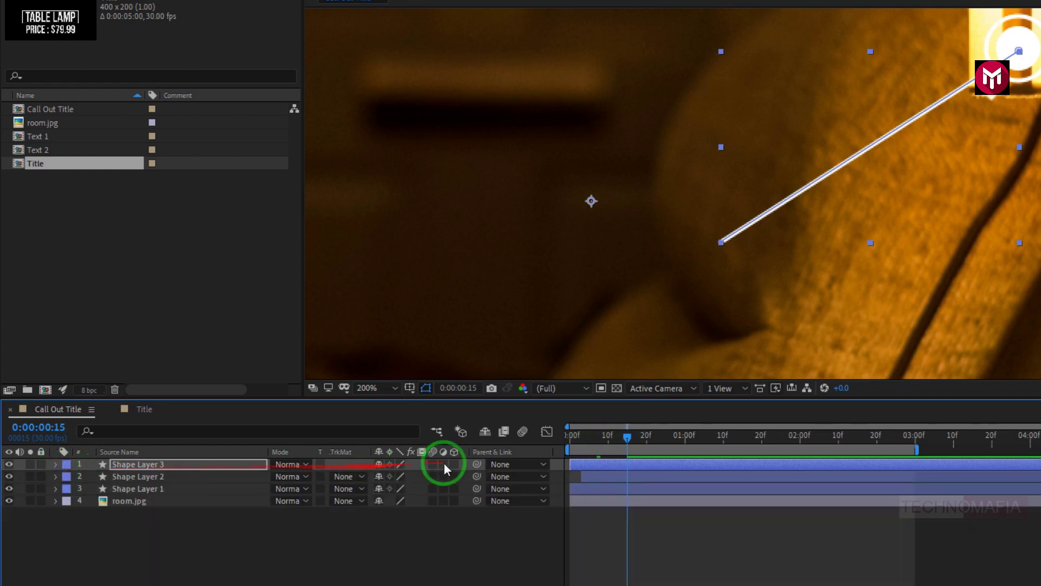
click(567, 435)
key(space)
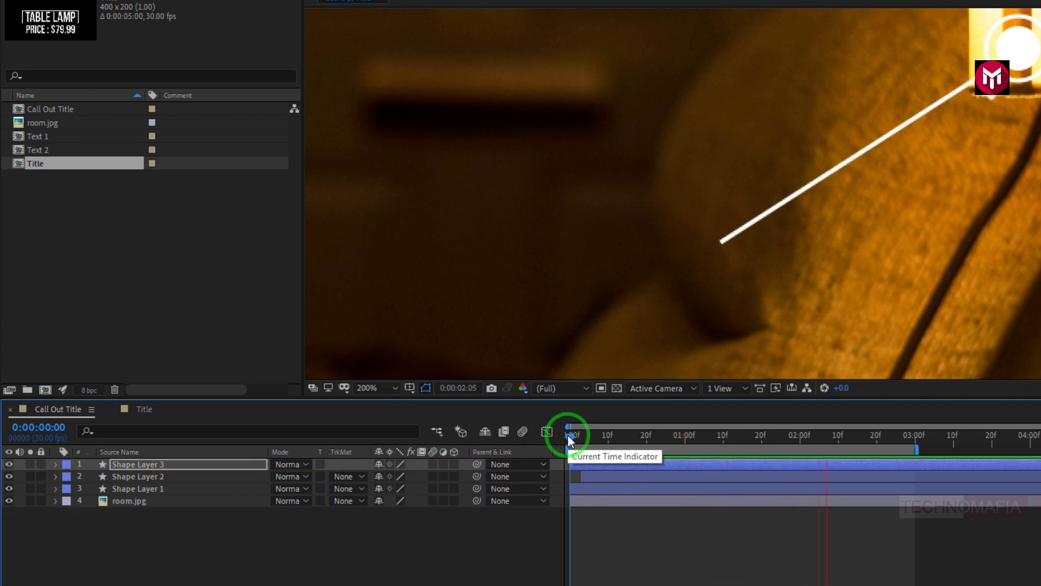
key(space)
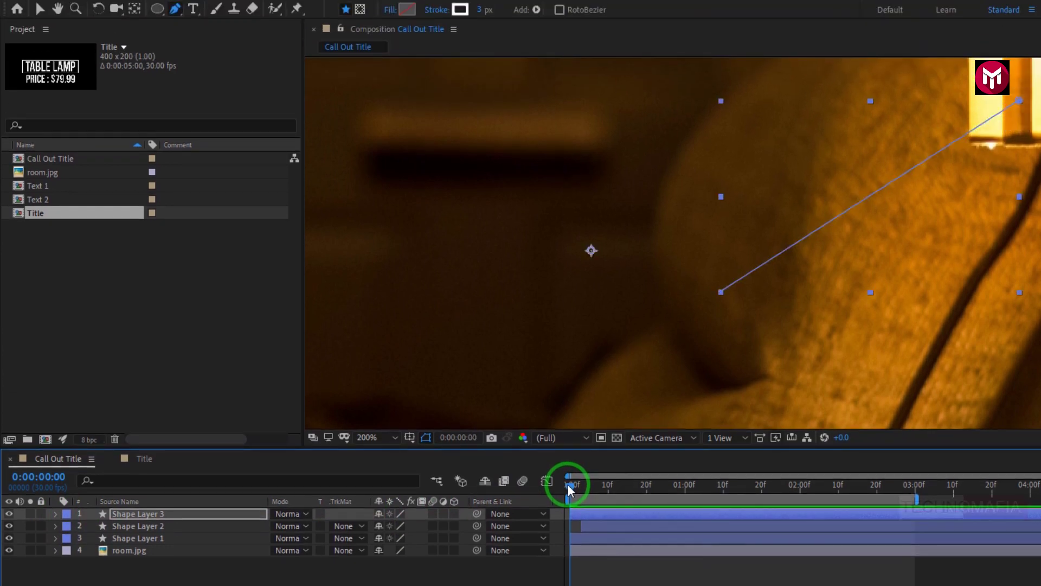
Move the line's 100% Trim Paths End keyframe to 0:00:00:20 and preview the slower draw-on
key(u)
click(627, 525)
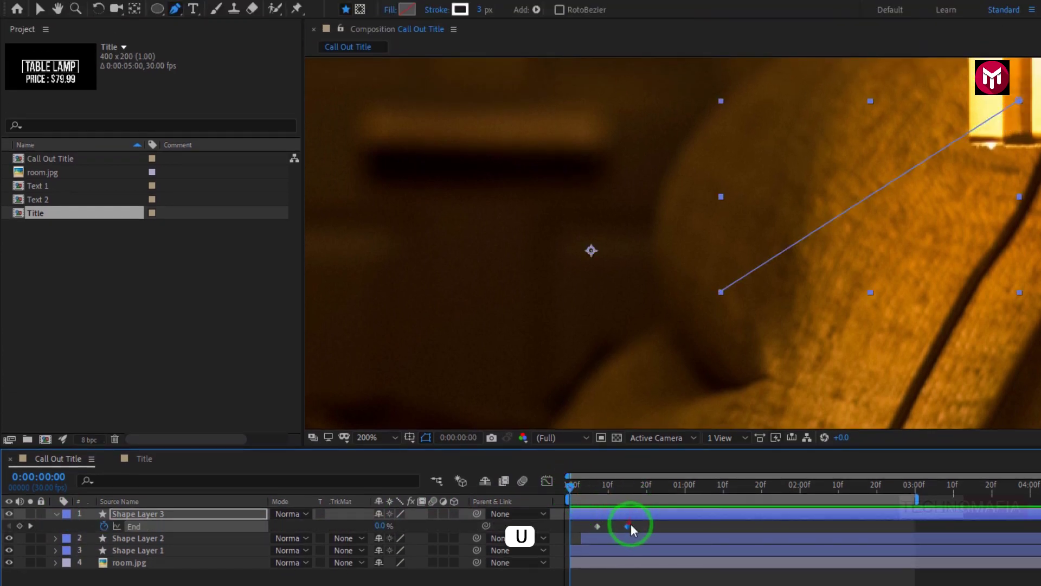
drag(626, 527, 645, 526)
key(space)
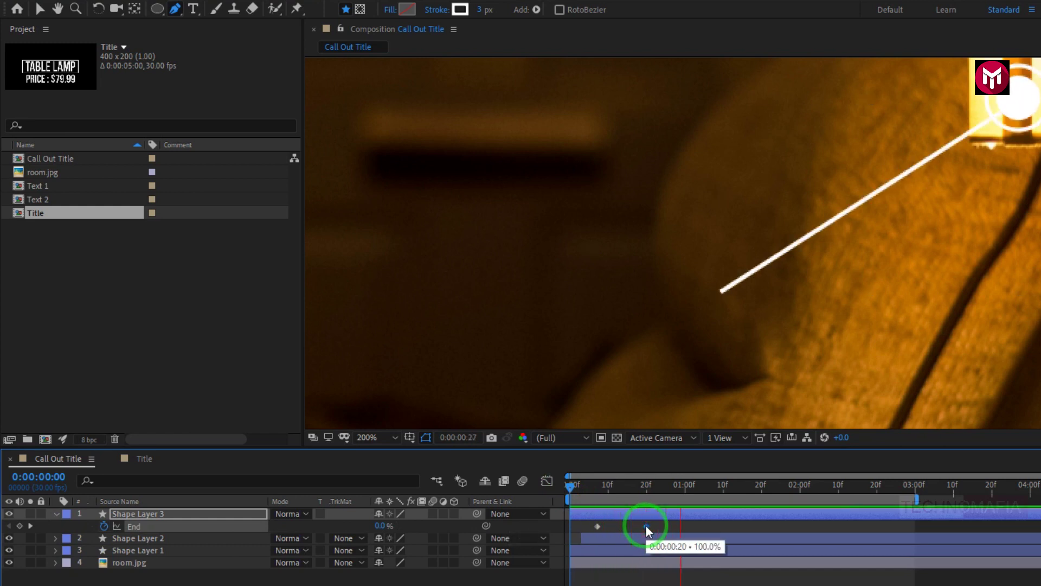
key(space)
Add the Title composition above Shape Layer 3 and position it so its frame's upper-right corner meets the line's lower end
click(647, 483)
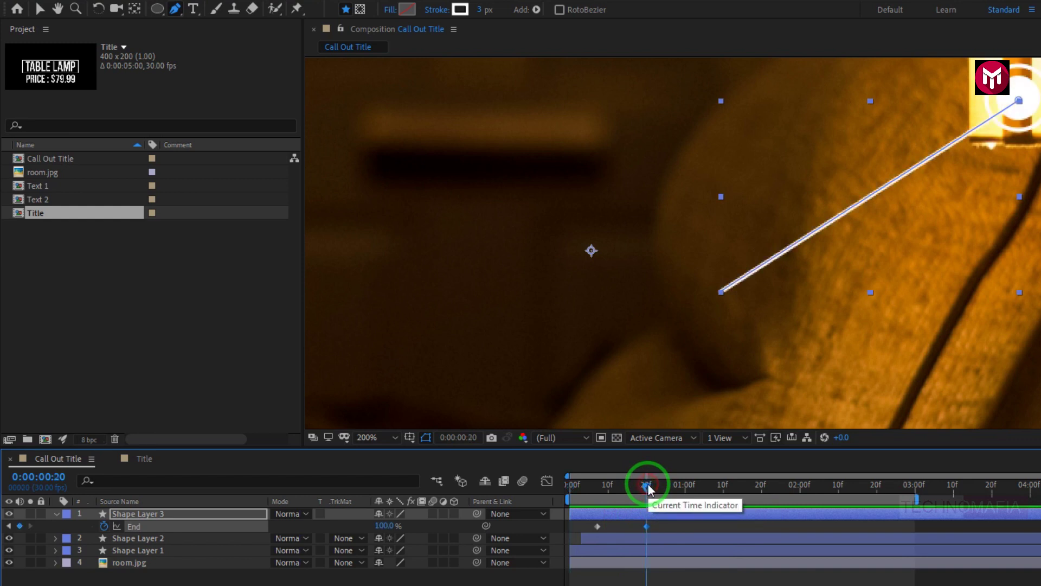
click(60, 514)
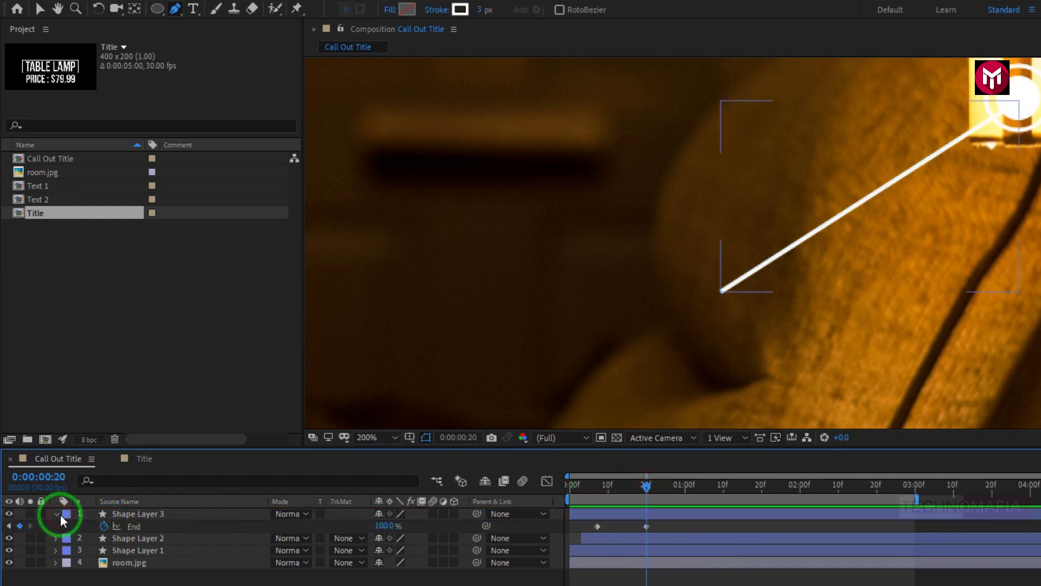
click(55, 514)
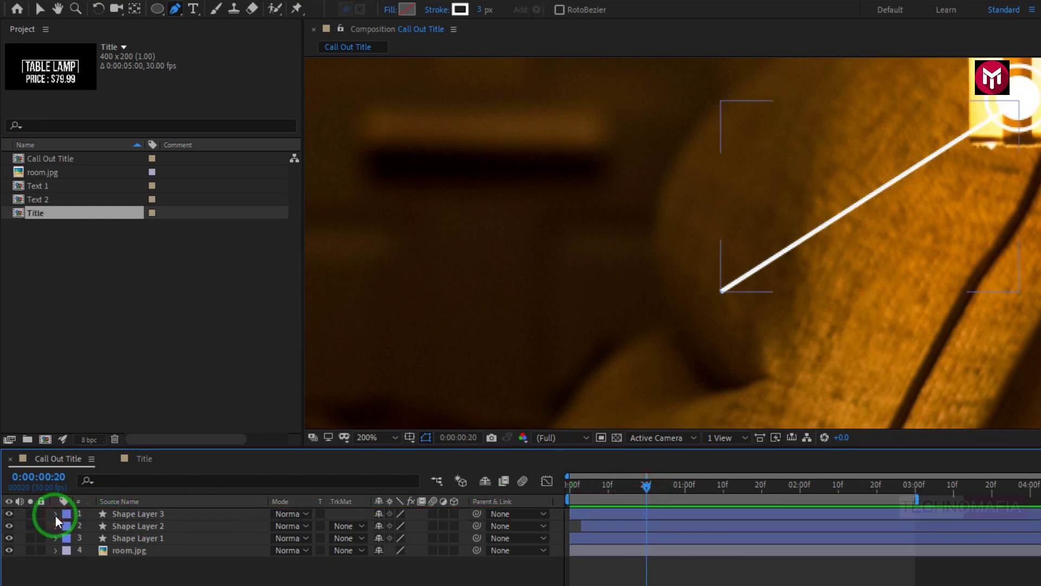
click(38, 214)
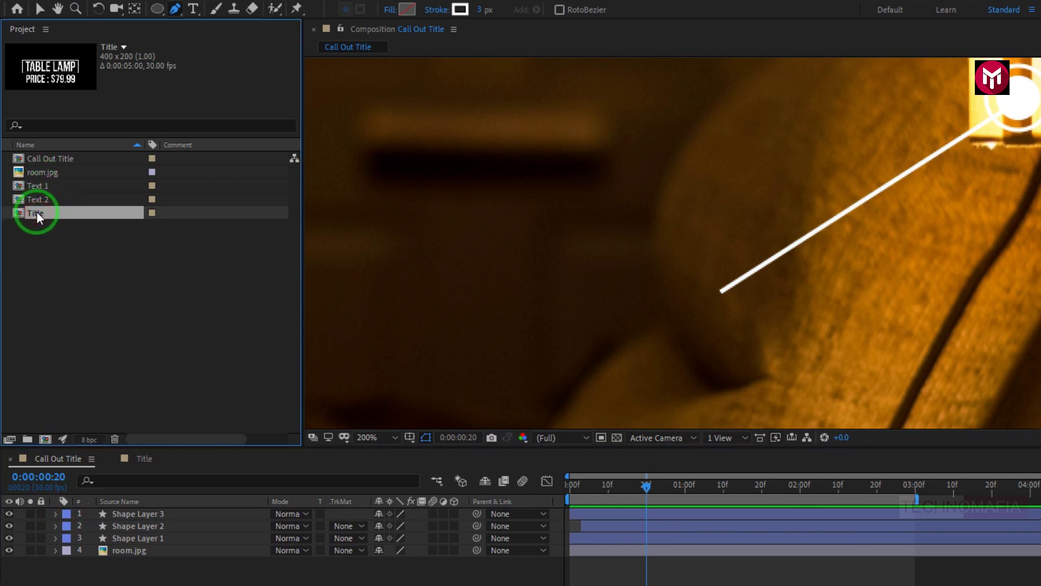
drag(37, 212, 160, 512)
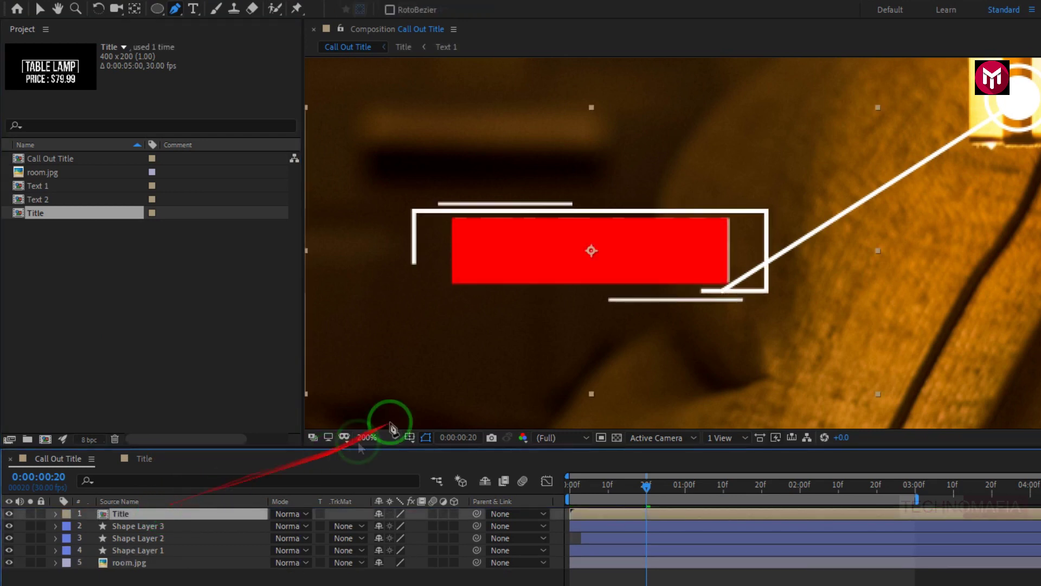
drag(647, 487, 720, 487)
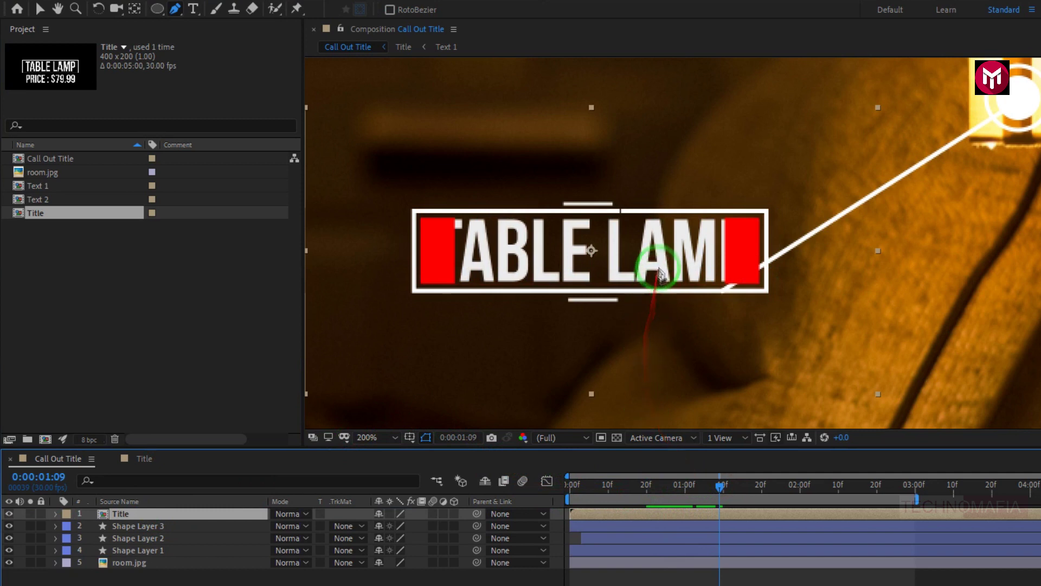
drag(660, 271, 612, 349)
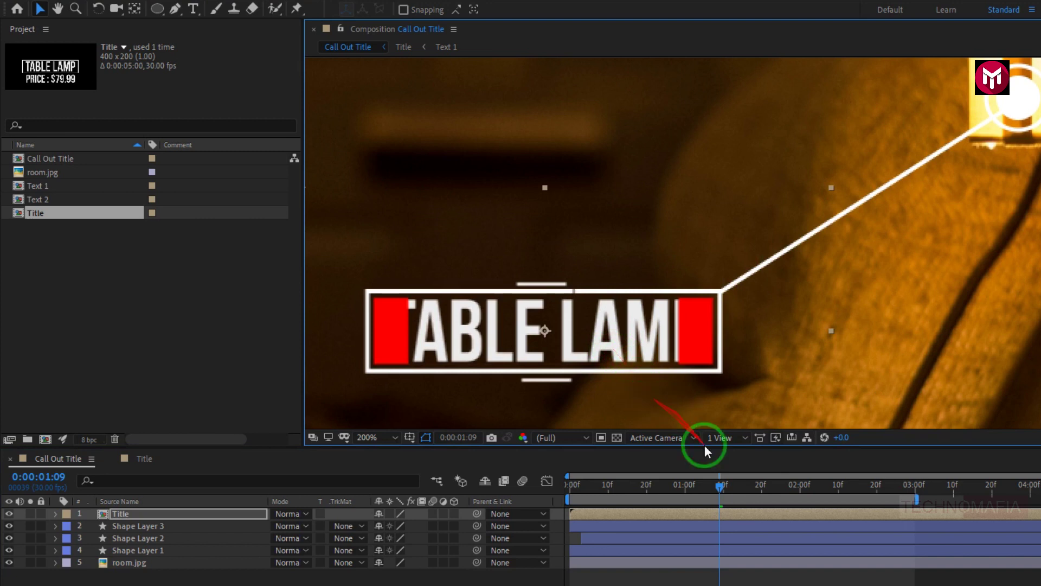
Shift the Title layer to start at 0:00:00:20, fit the whole composition in view and preview the call-out
drag(720, 489, 772, 492)
click(604, 508)
click(361, 434)
click(373, 468)
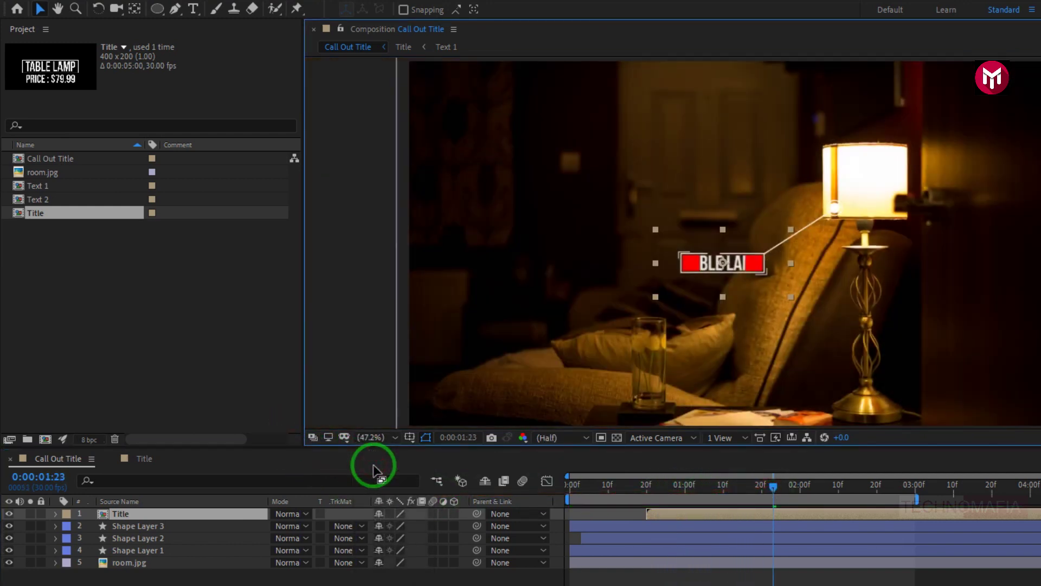
key(space)
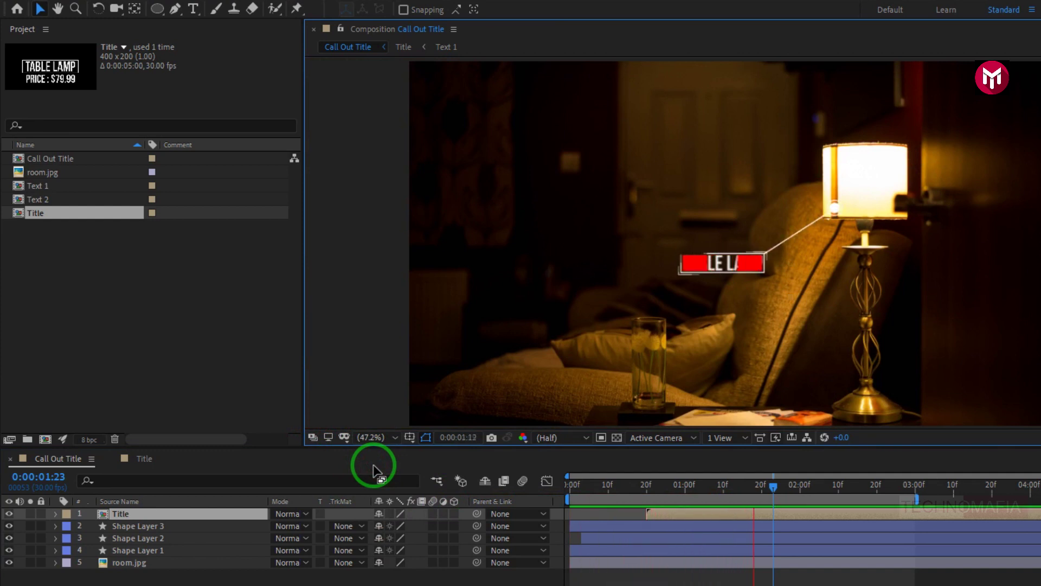